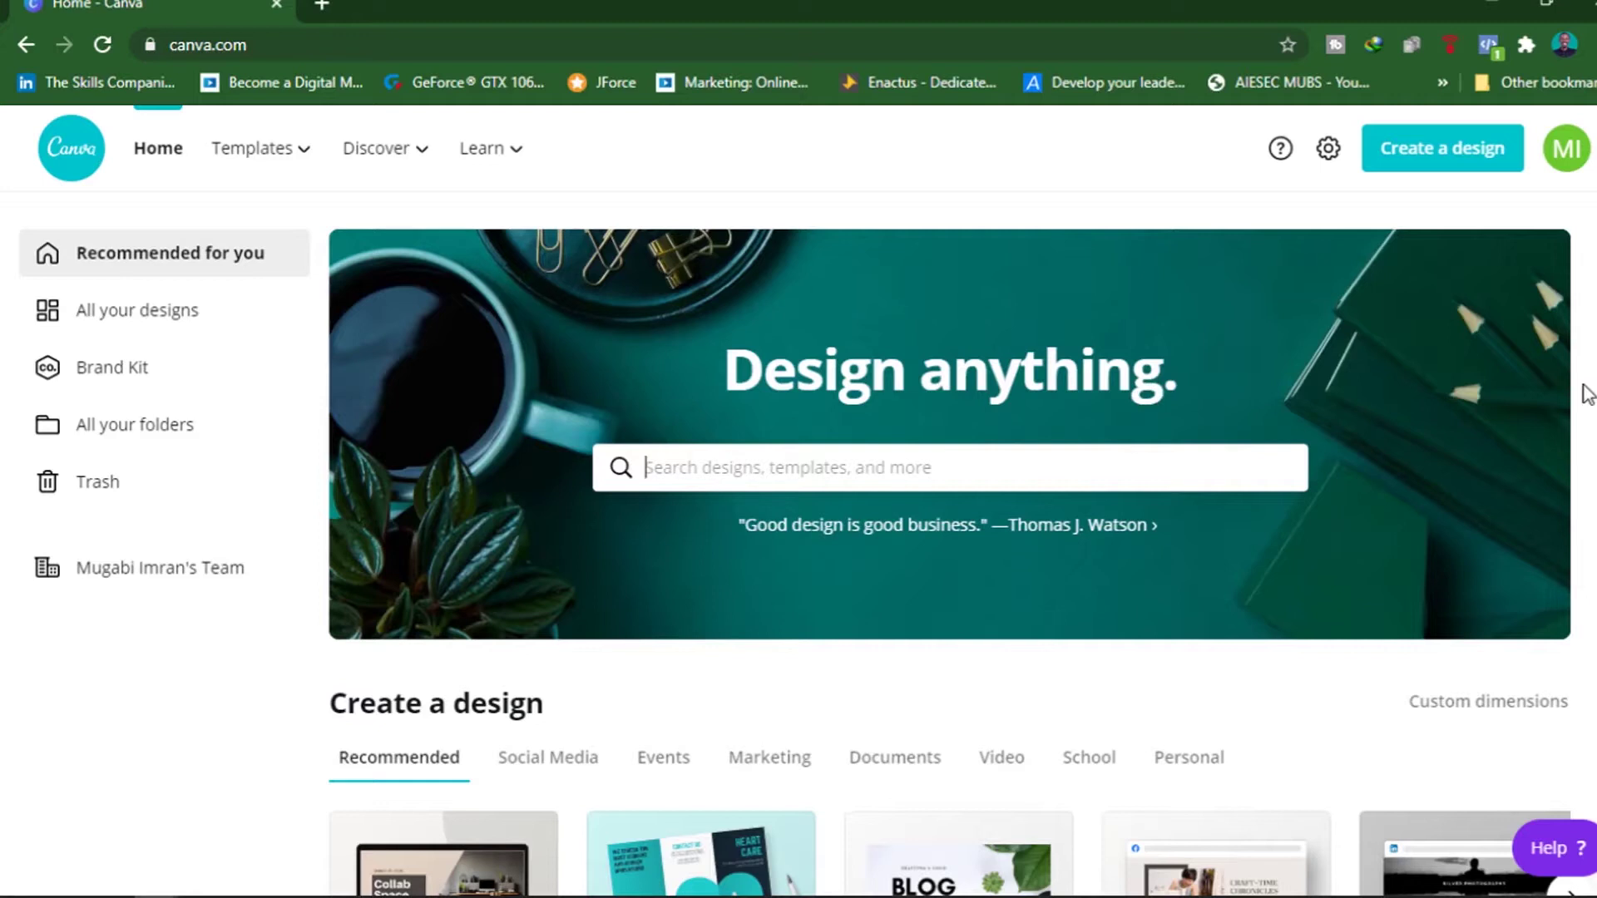
Step: Open the Education templates gallery and scroll down to the Flyers section
scroll(1588, 393, "down", 2)
scroll(1588, 393, "up", 2)
mouse_move(250, 176)
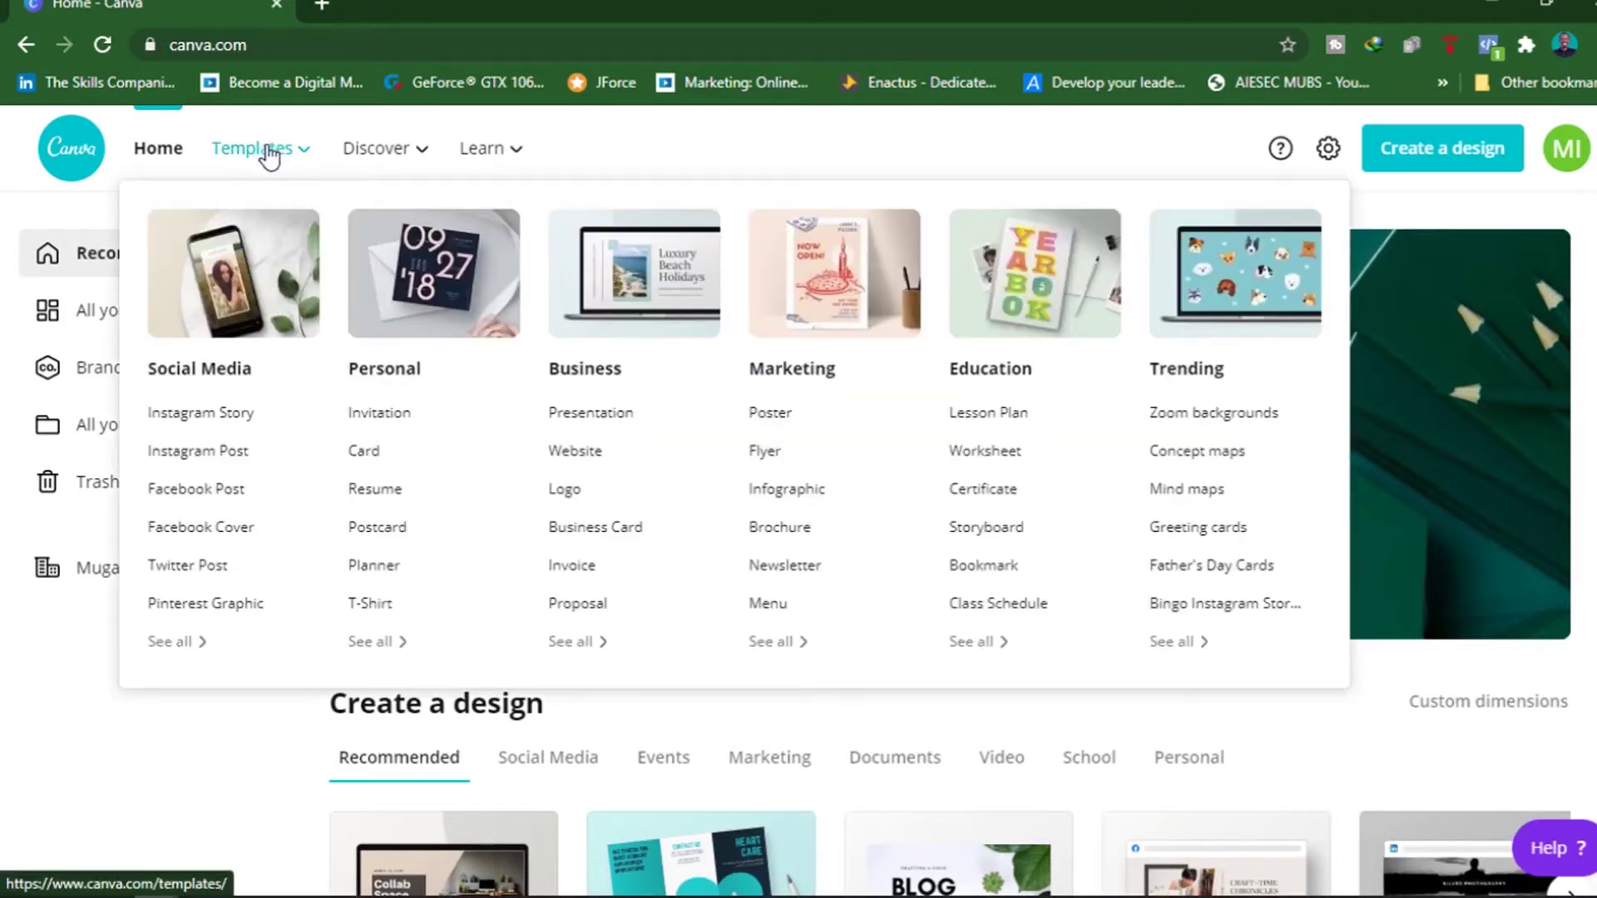
left_click(996, 387)
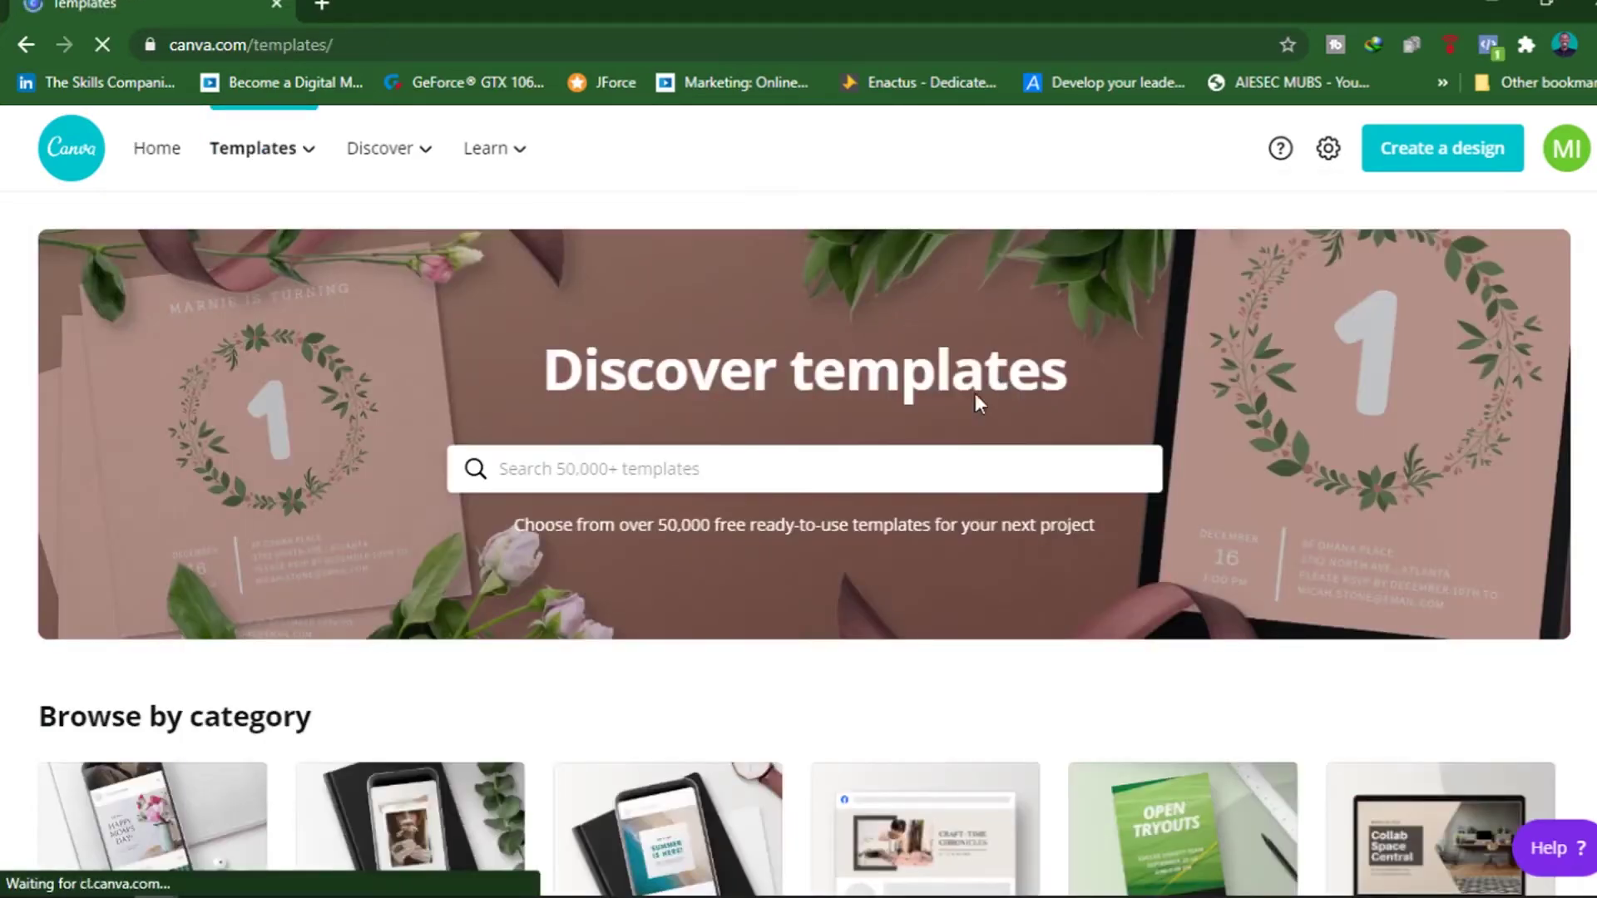
scroll(901, 562, "down", 5)
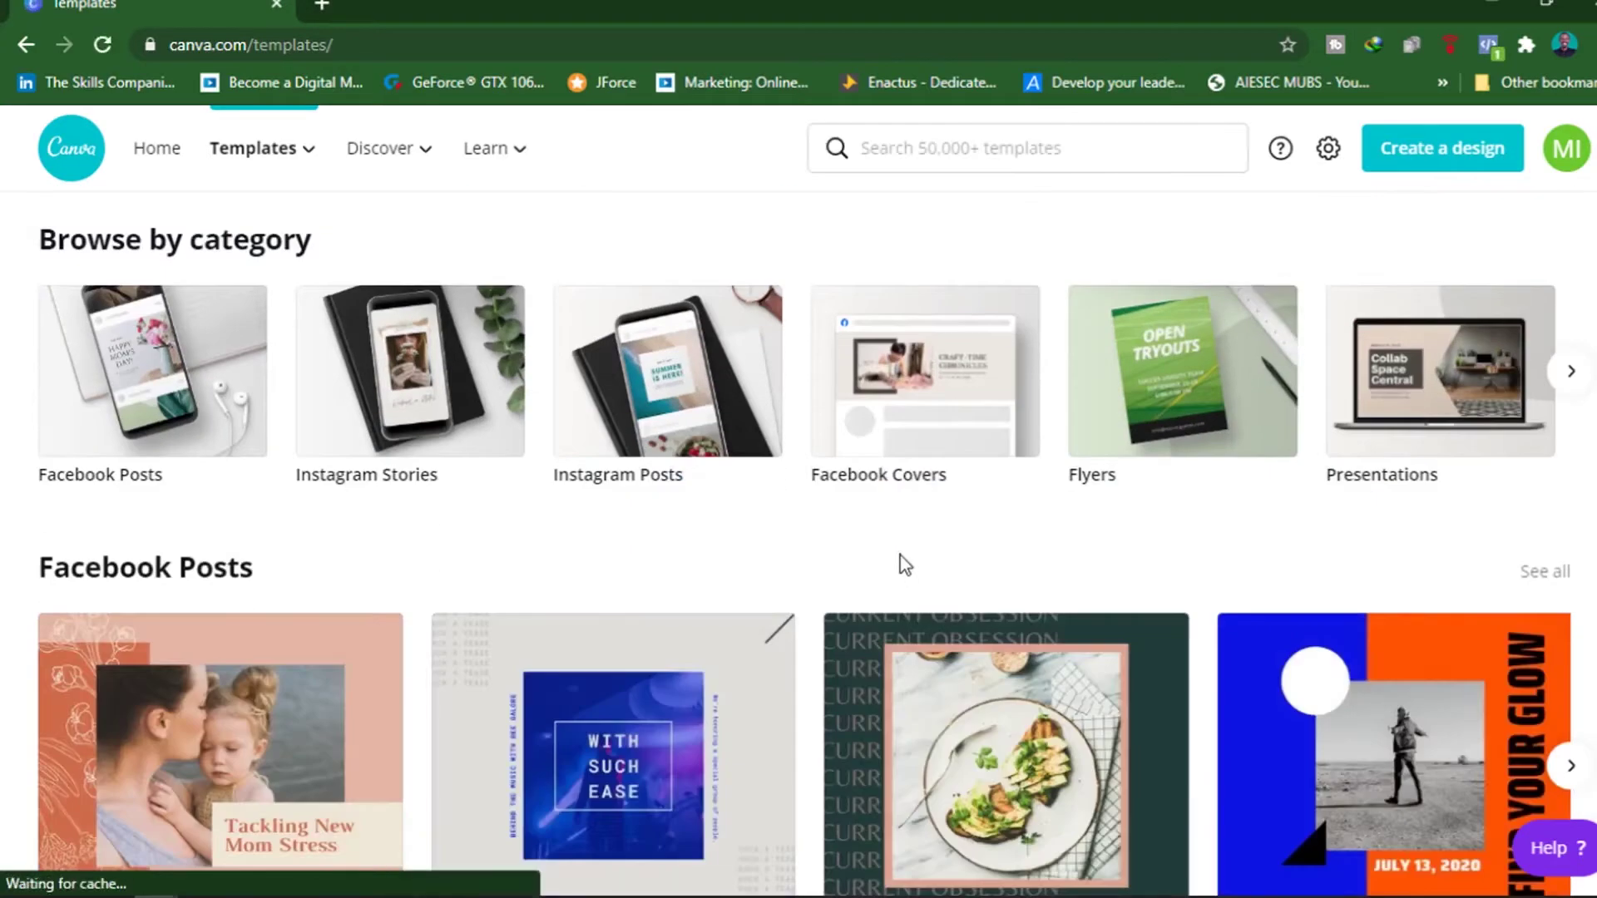
scroll(905, 564, "down", 12)
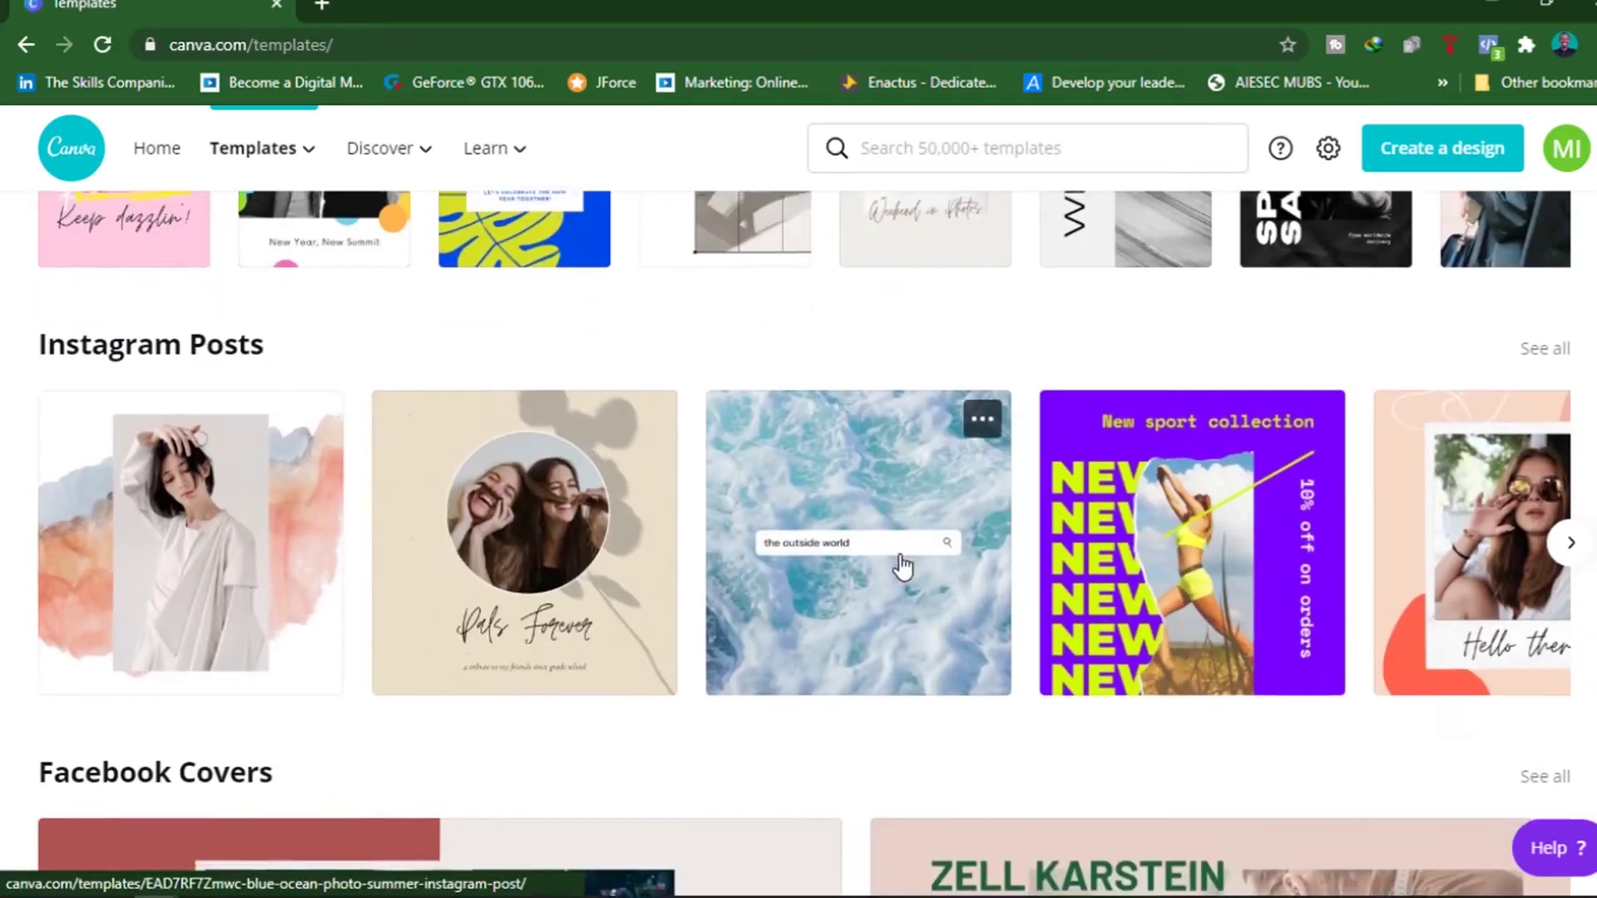
scroll(902, 566, "down", 9)
scroll(903, 568, "down", 15)
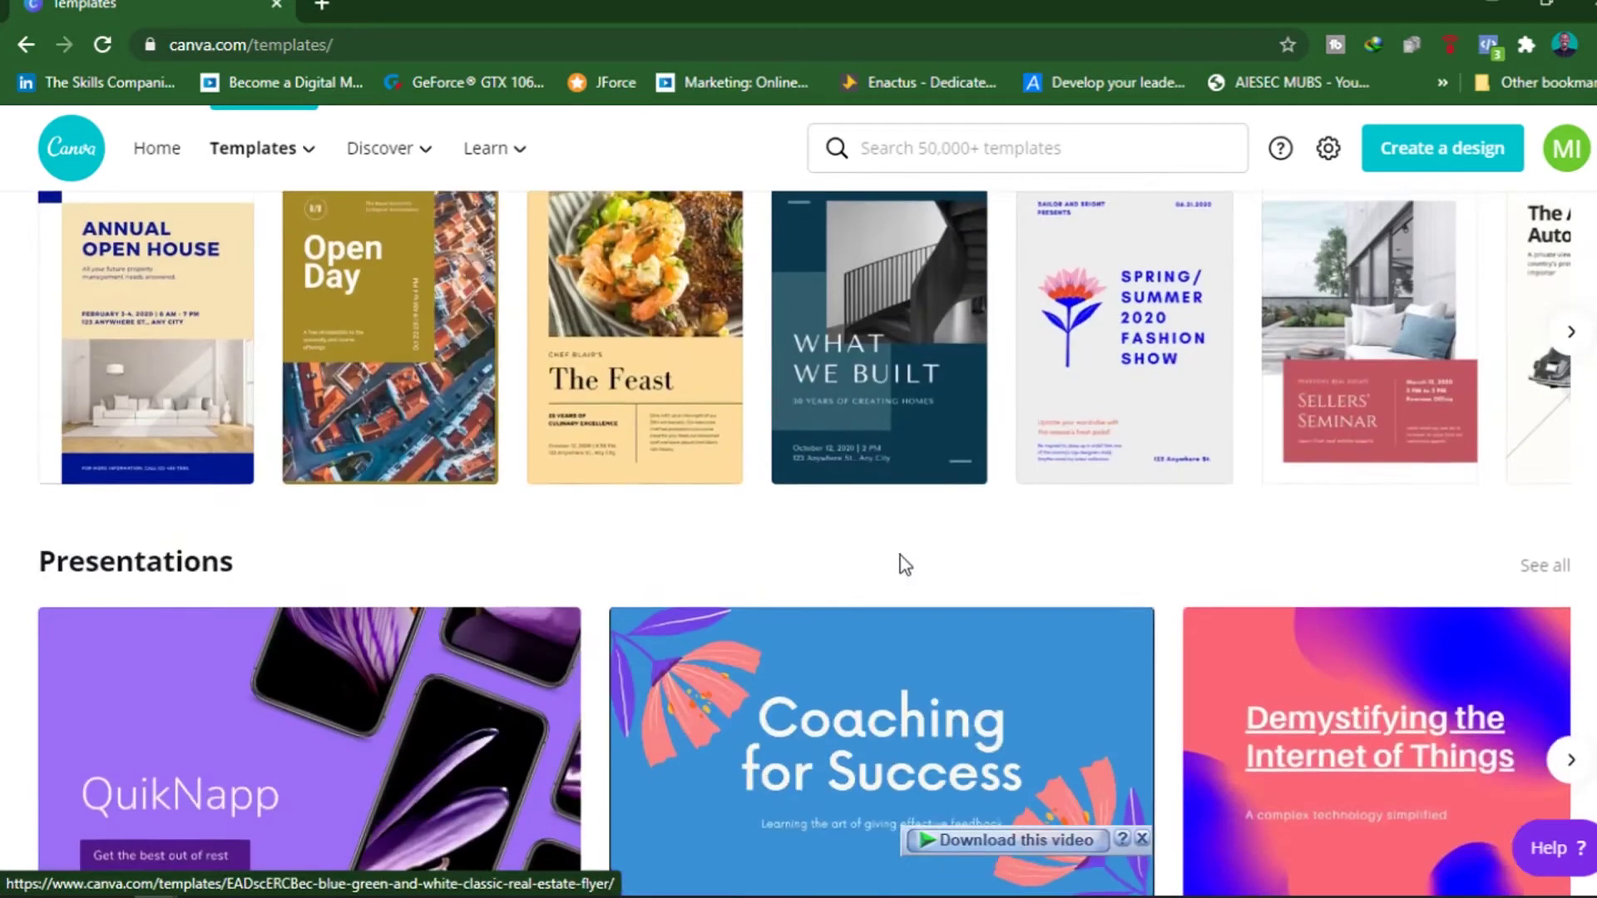
scroll(902, 565, "up", 10)
scroll(903, 566, "up", 3)
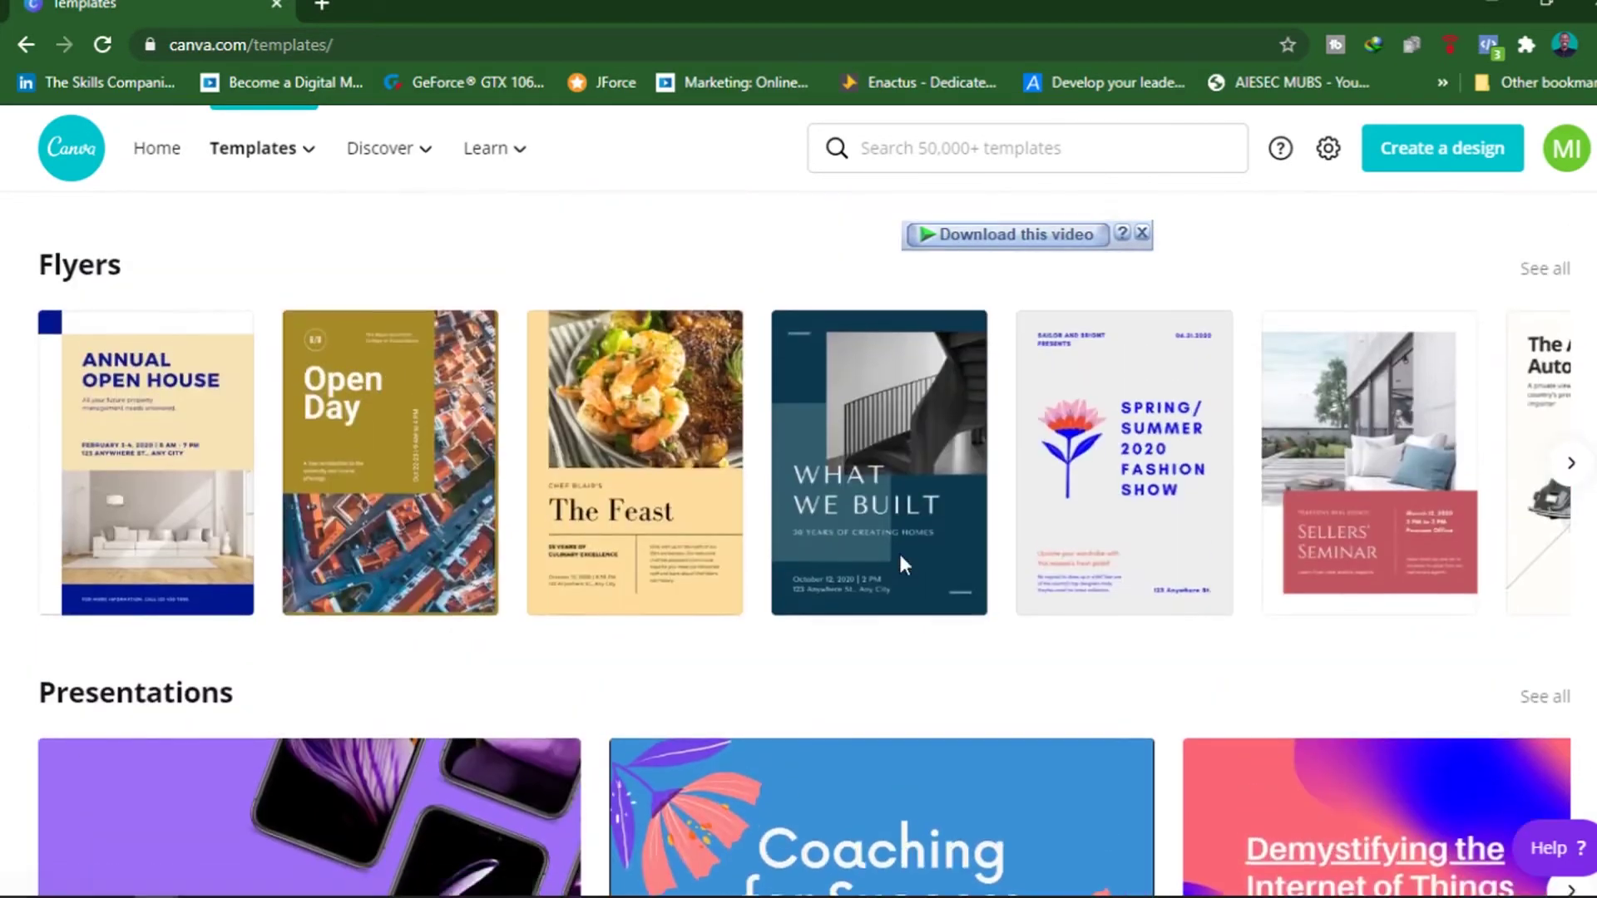
Step: Preview the Blue and Pink fashion flyer template and flip through both of its pages
left_click(1116, 497)
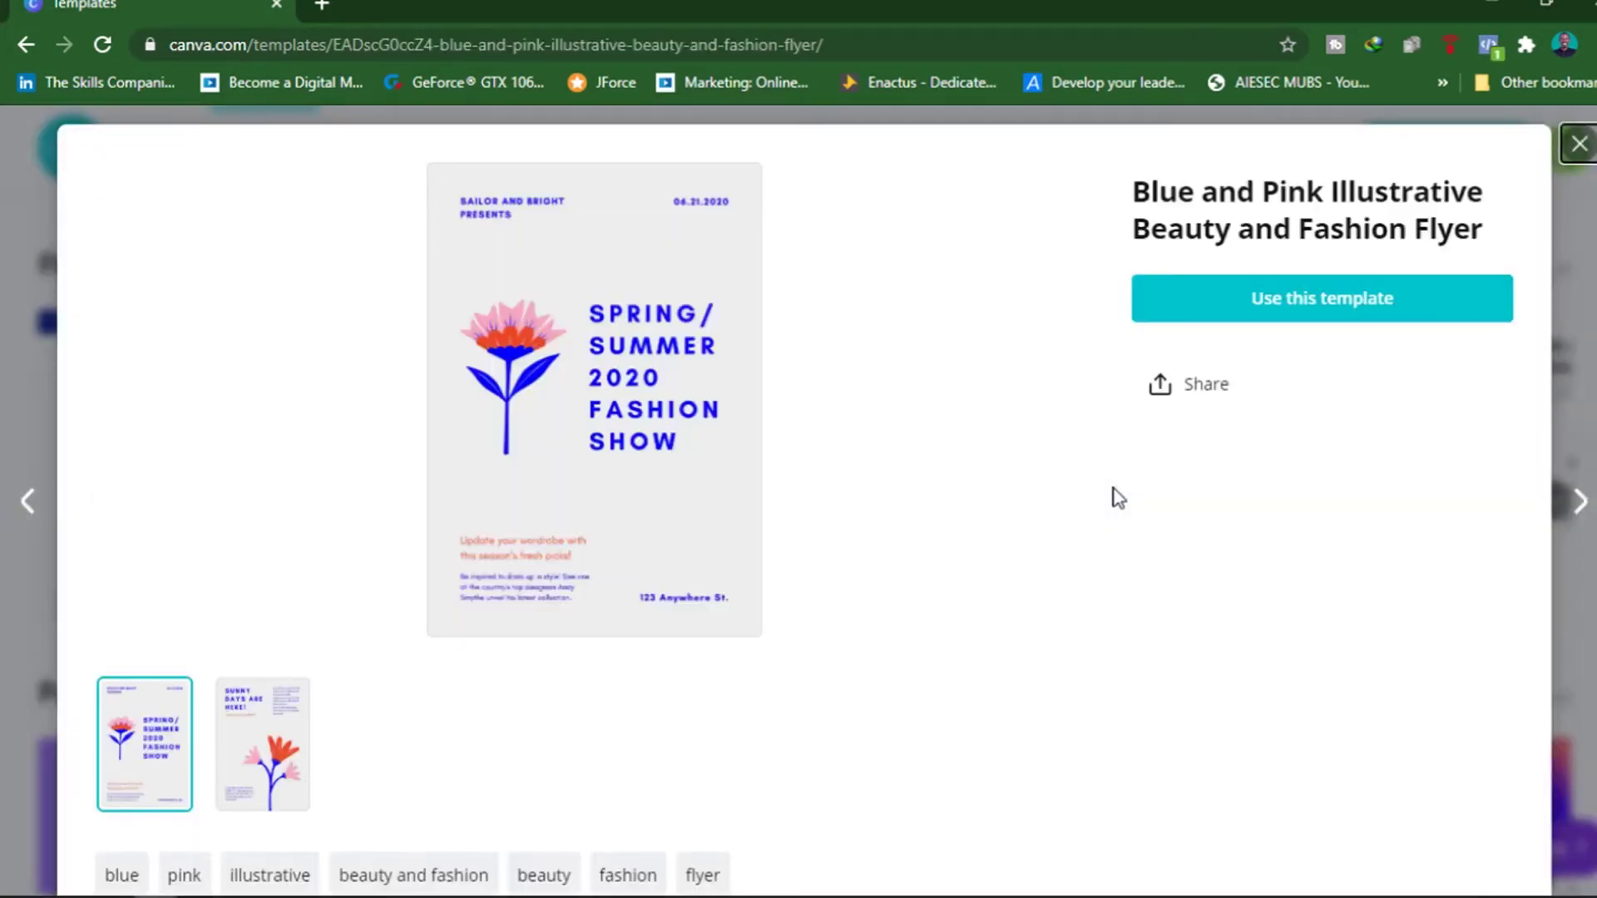
left_click(265, 703)
left_click(143, 752)
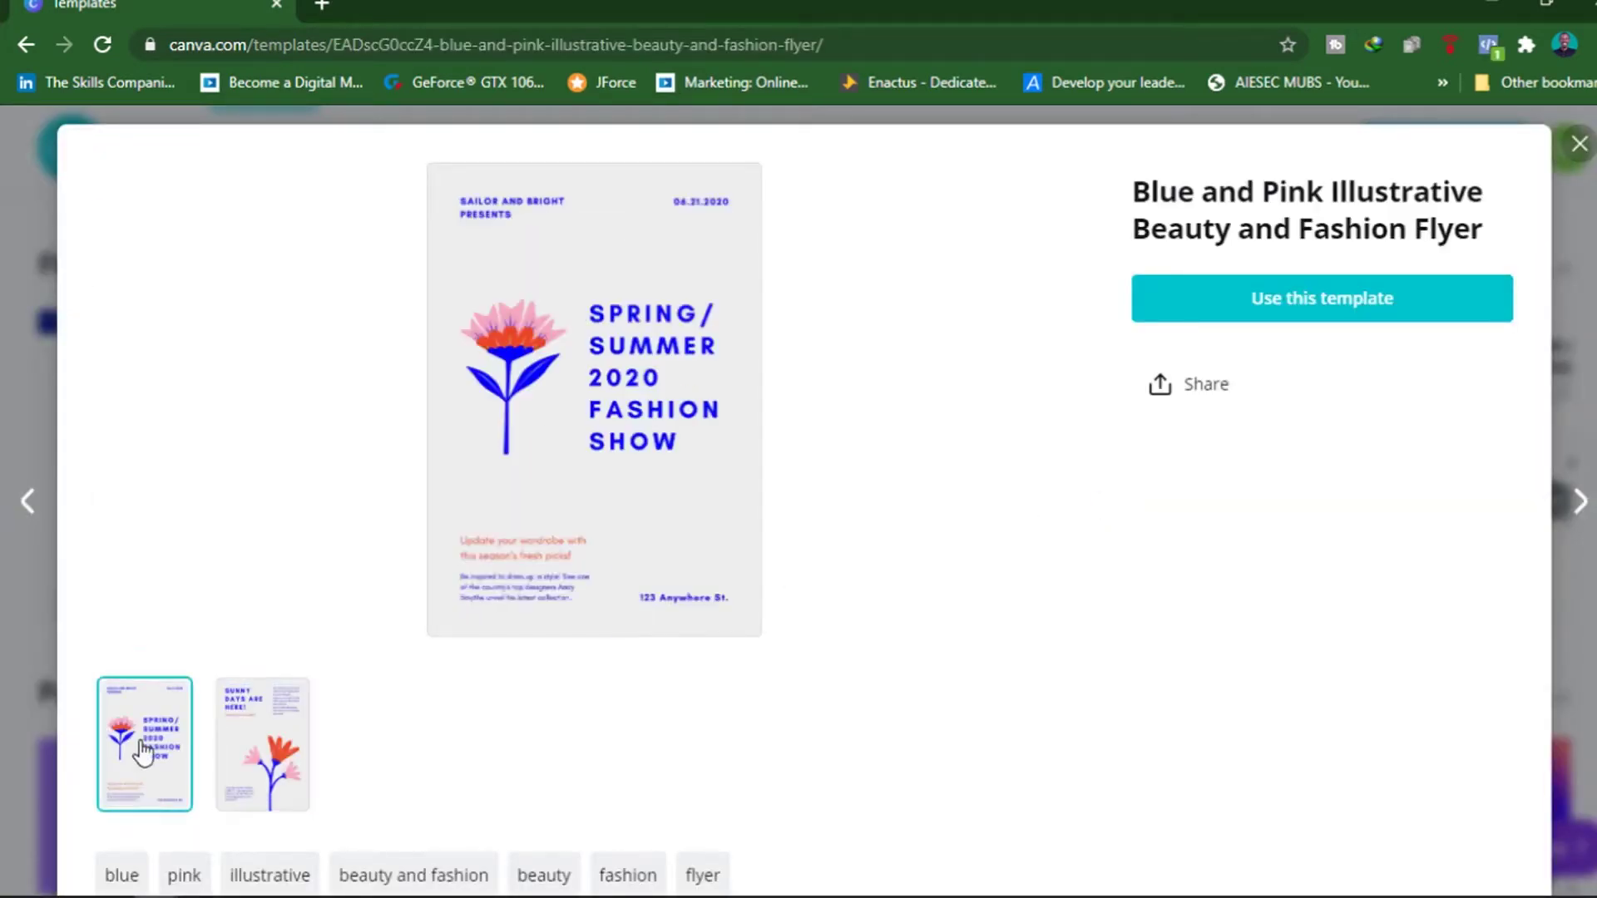
scroll(1251, 606, "down", 15)
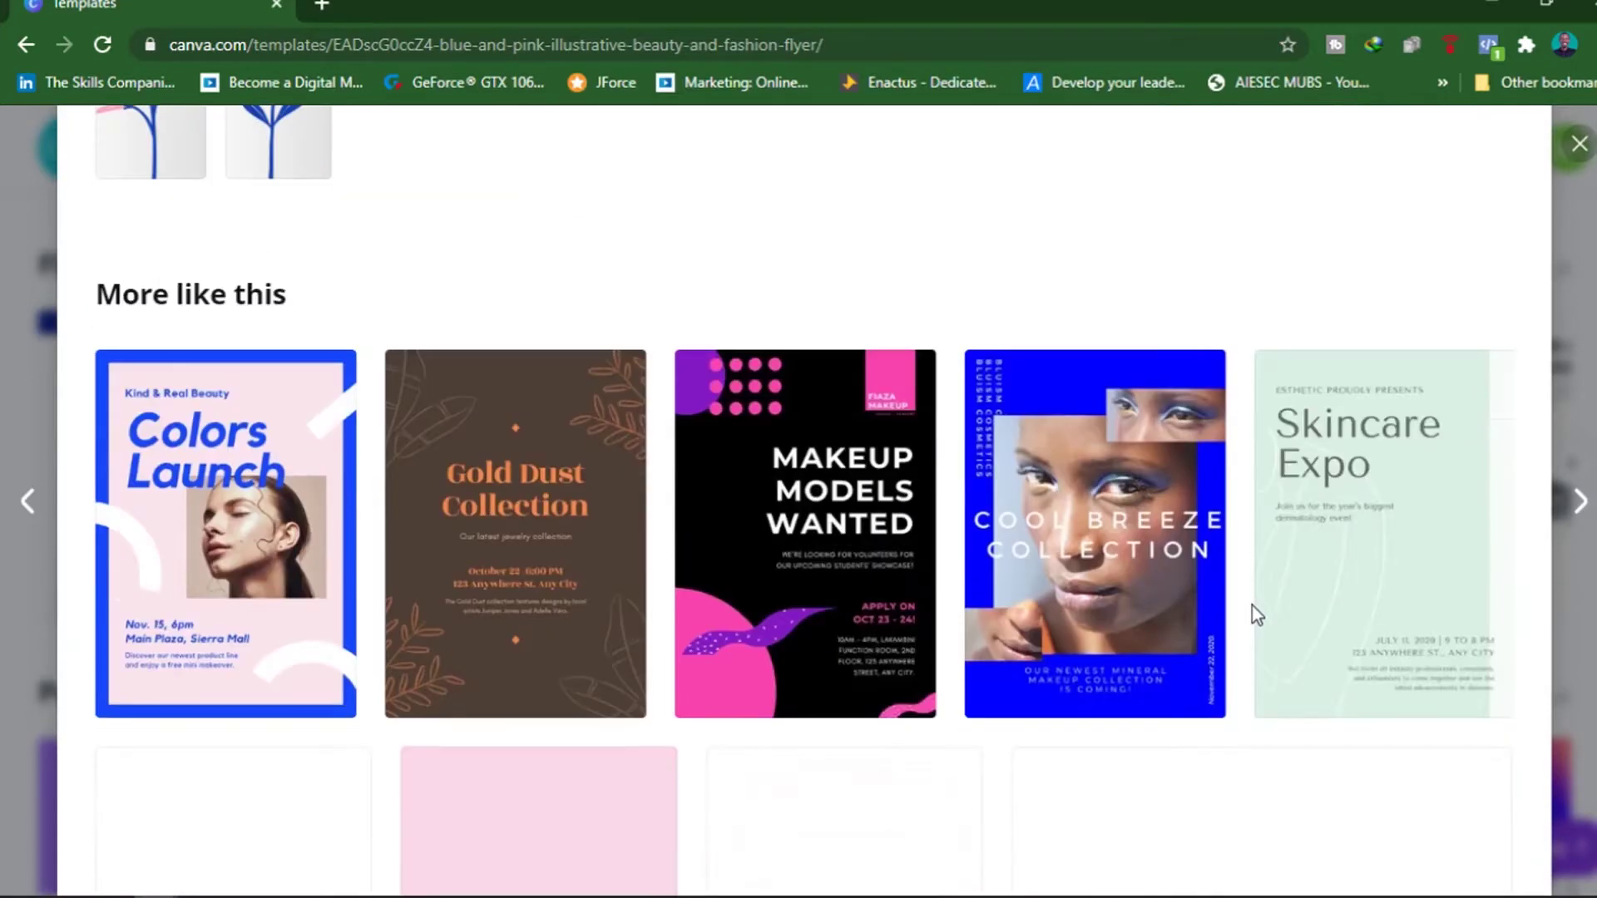
scroll(1252, 607, "down", 13)
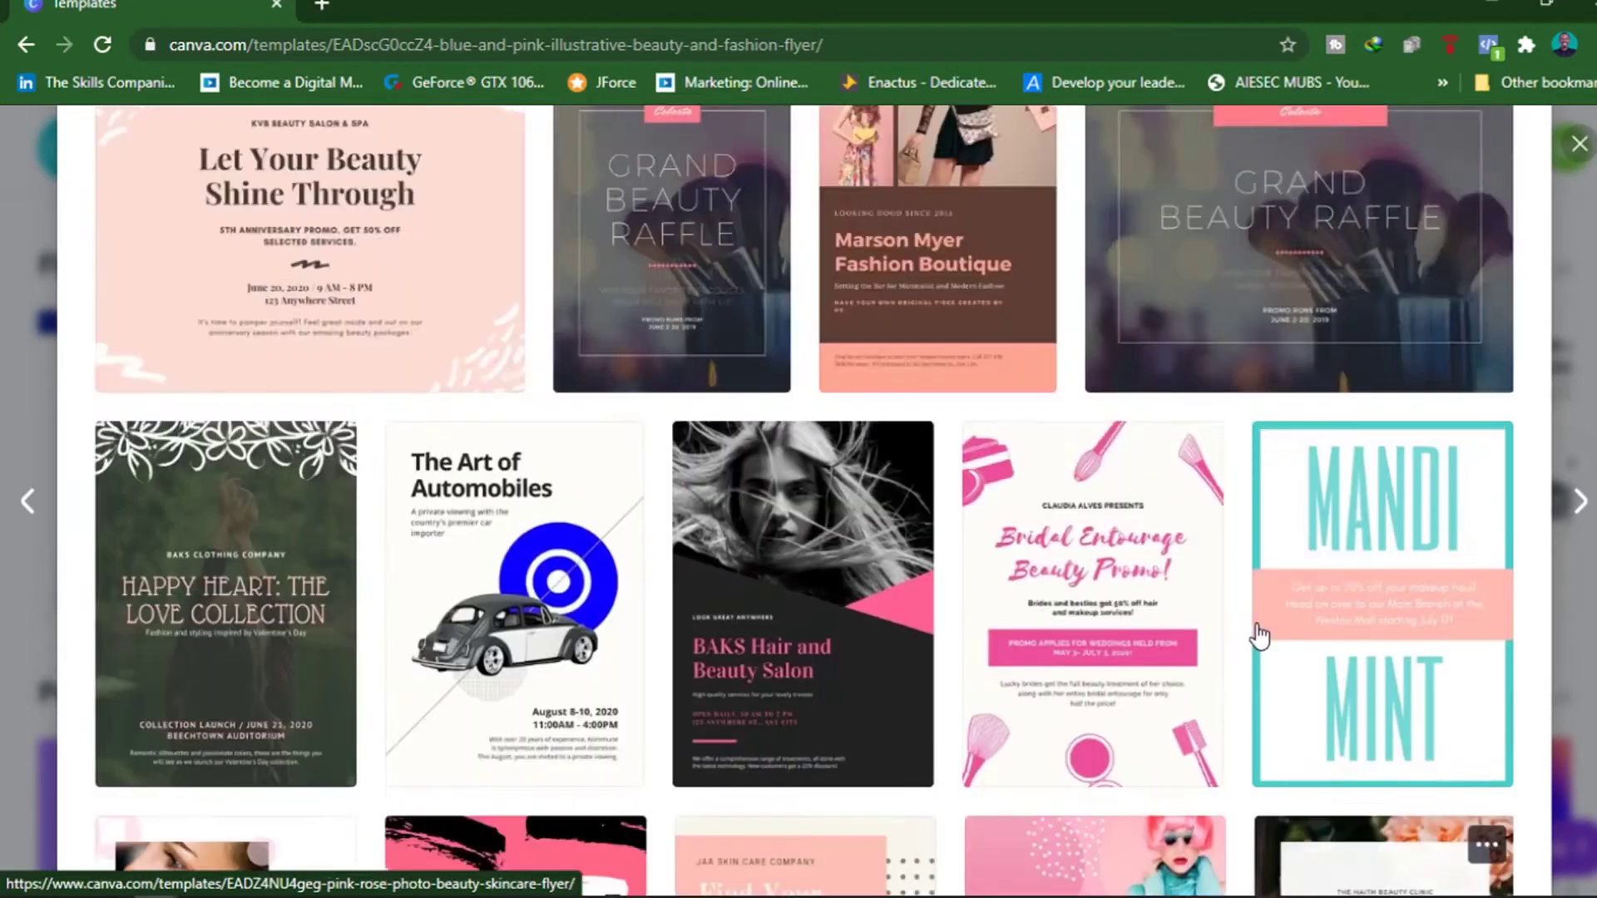
scroll(1259, 637, "up", 20)
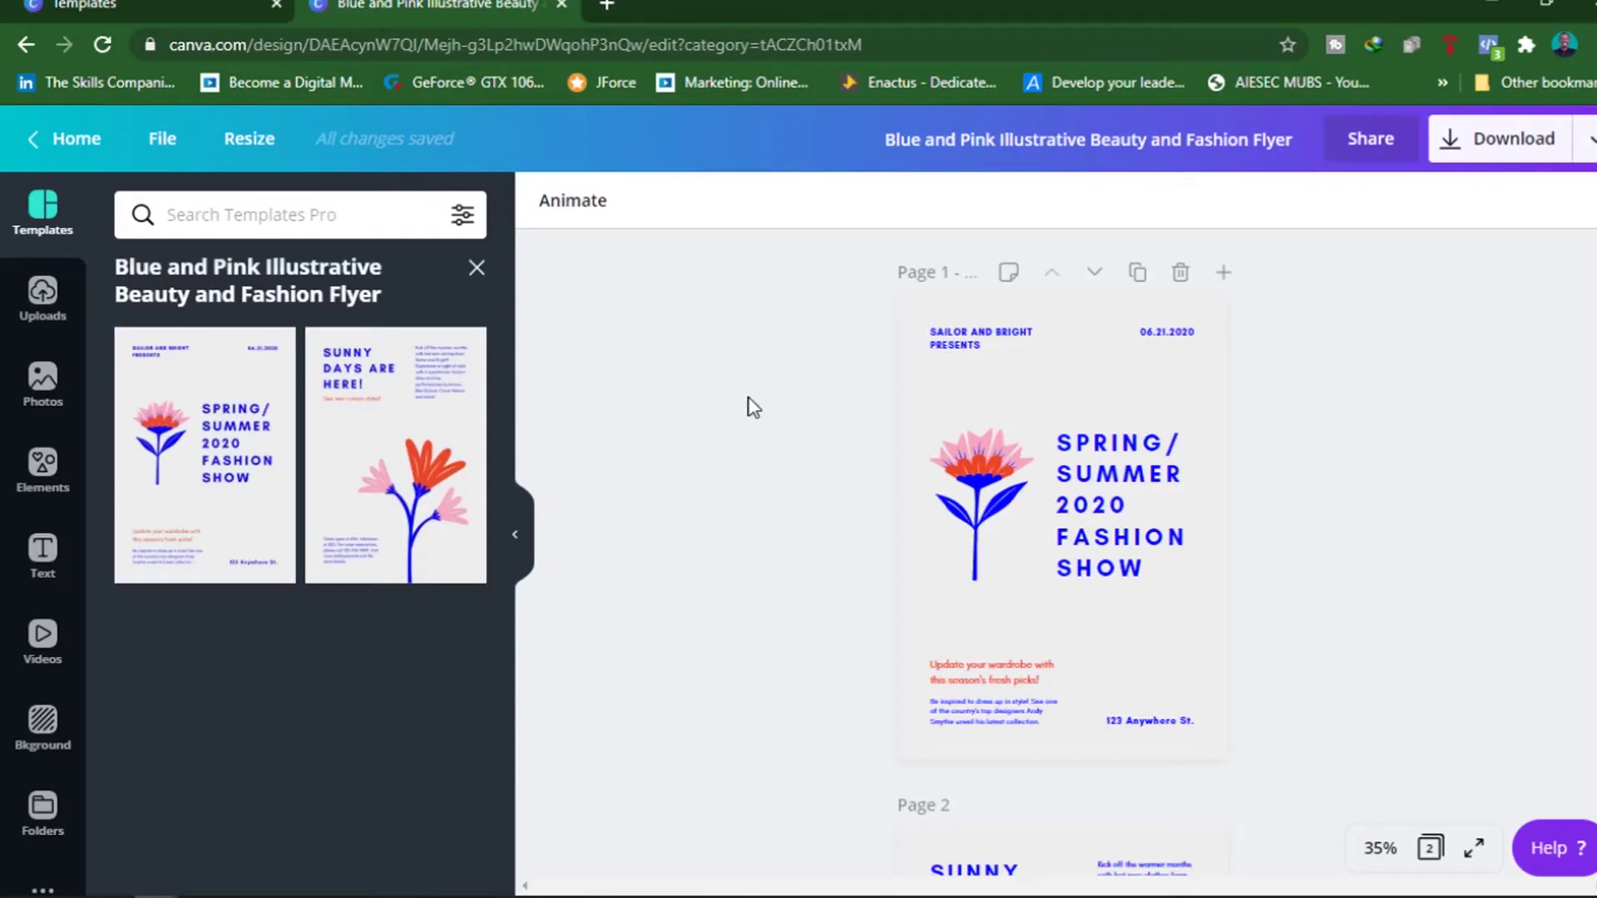
Step: Select the SPRING/SUMMER 2020 FASHION SHOW headline and open its font list
left_click(1115, 465)
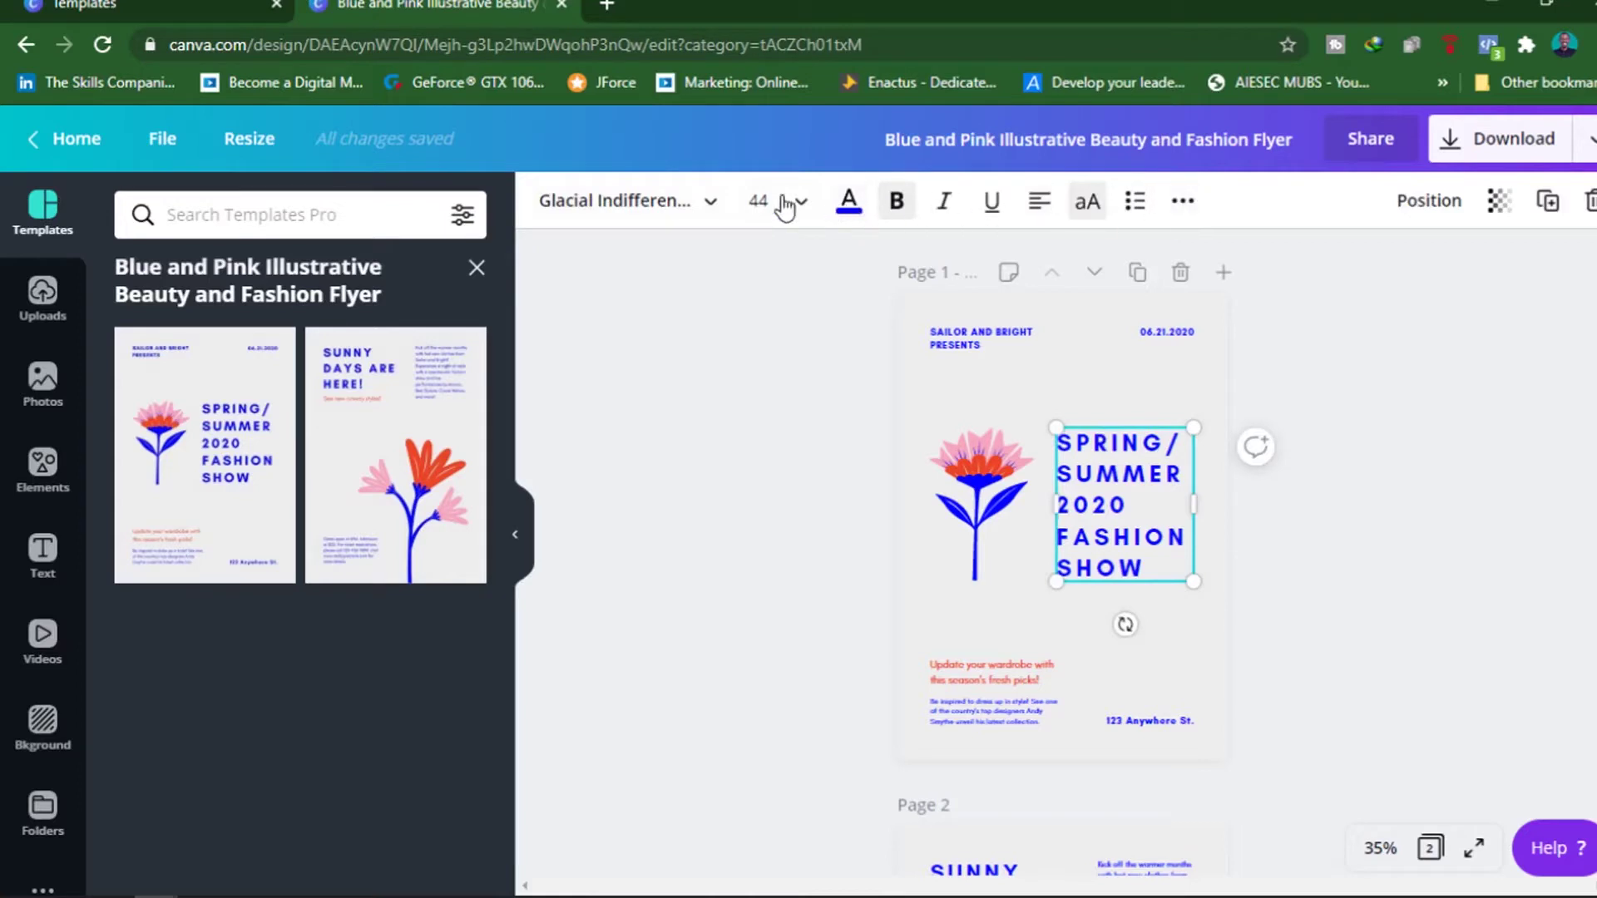
left_click(665, 209)
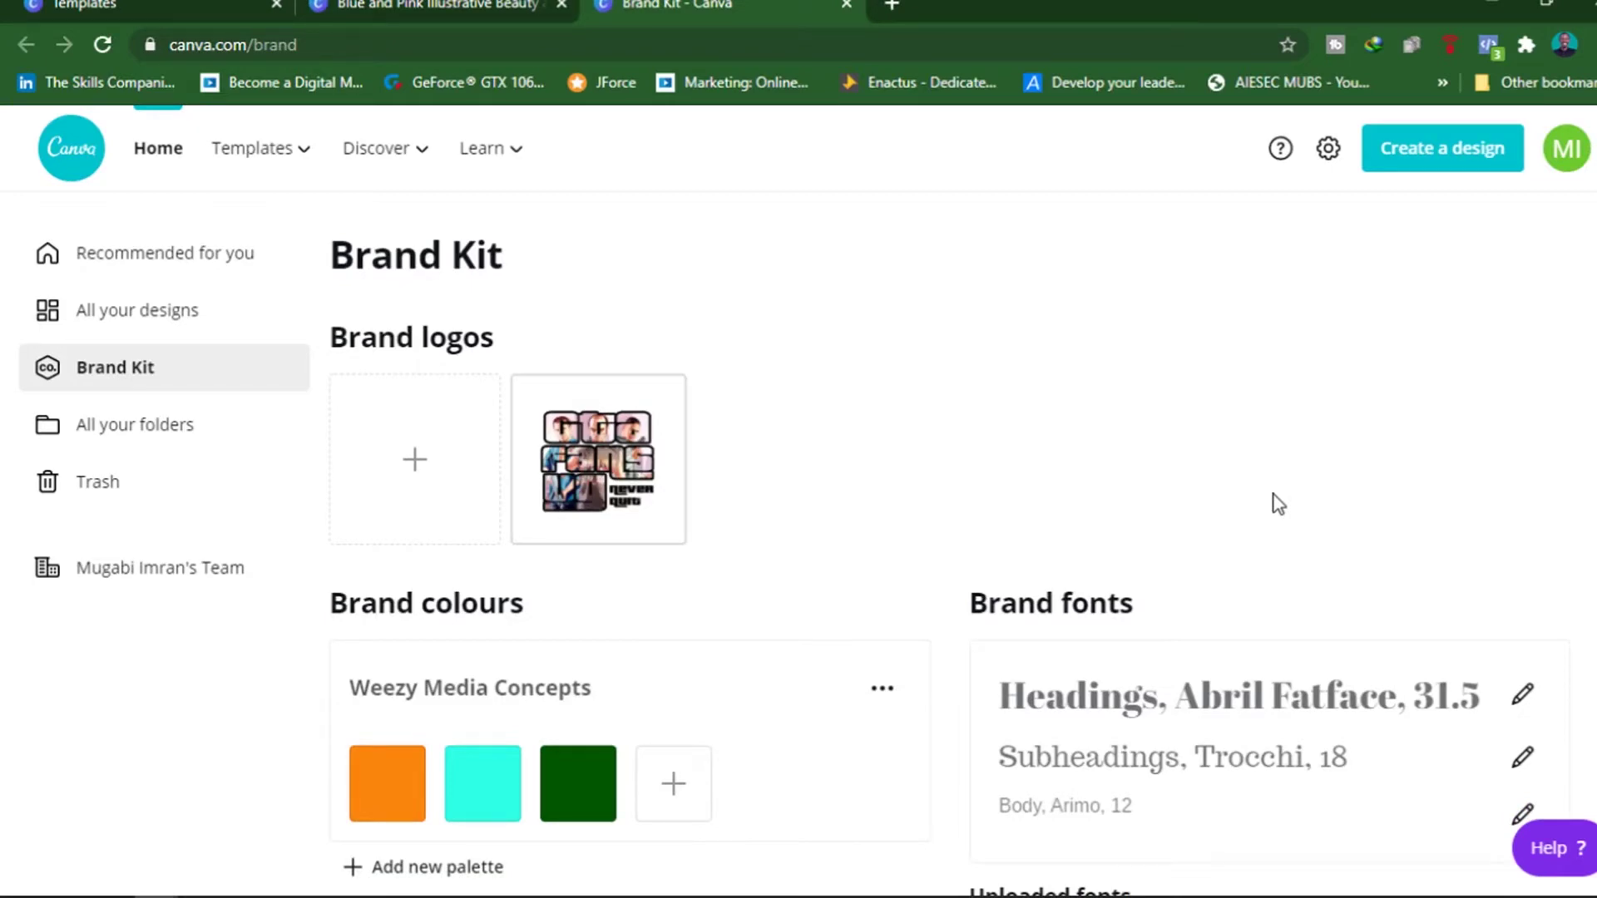
Step: Review the Brand Kit fonts: Abril Fatface headings, Trocchi subheadings, Arimo body text
scroll(1279, 504, "down", 2)
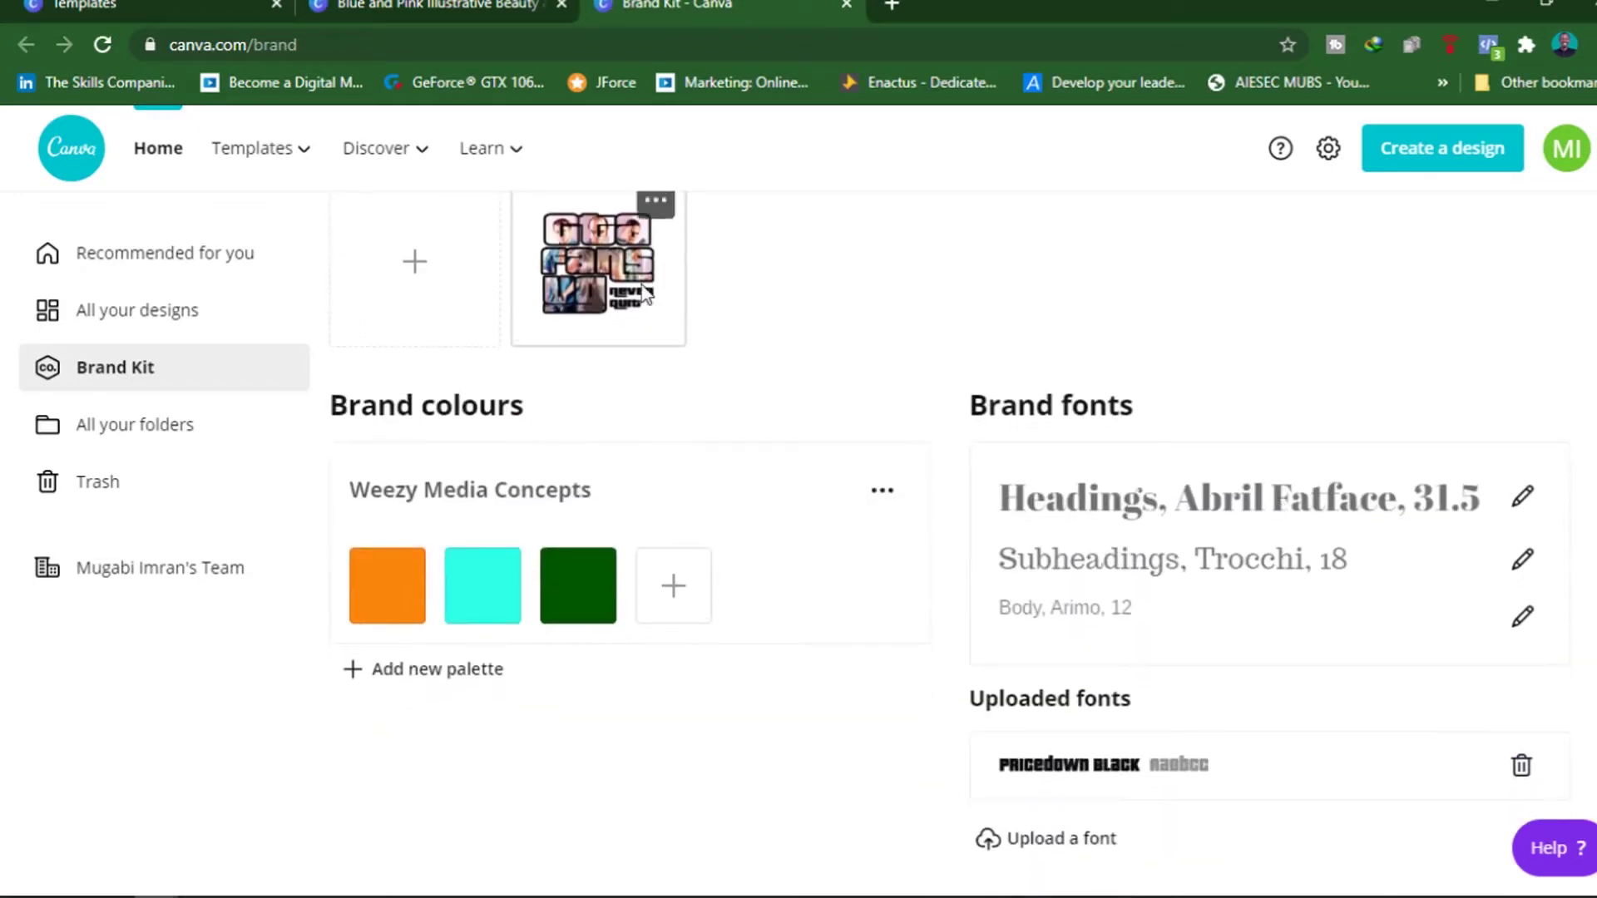
scroll(707, 332, "up", 2)
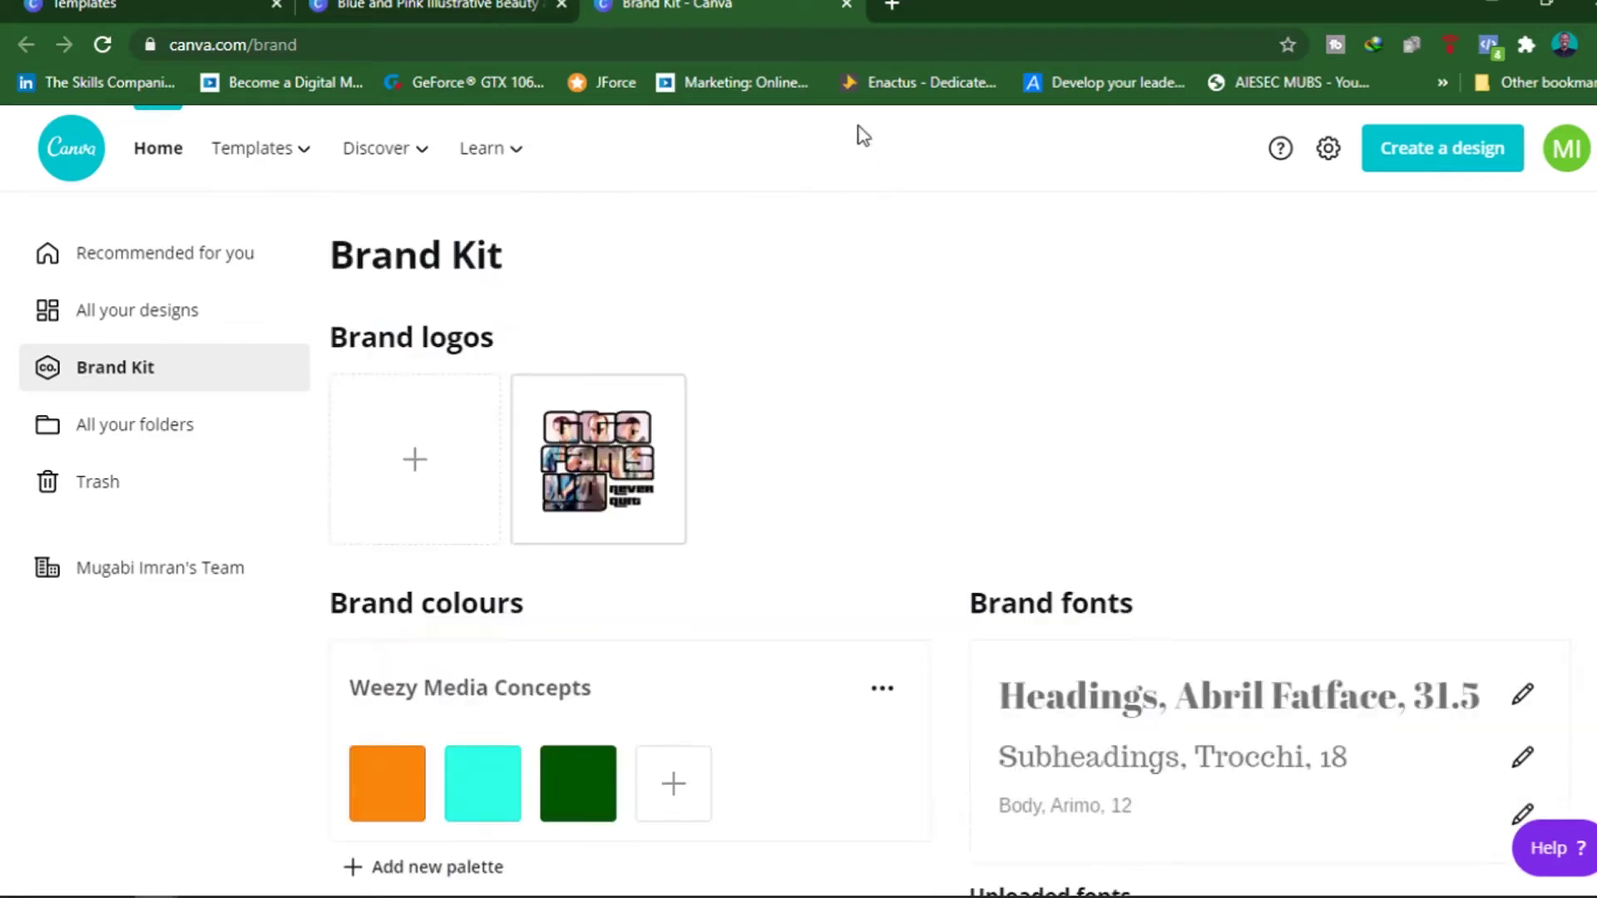
Step: Back in the design, change the headline font from Glacial Indifference to Norwester, after trying League Spartan
left_click(846, 5)
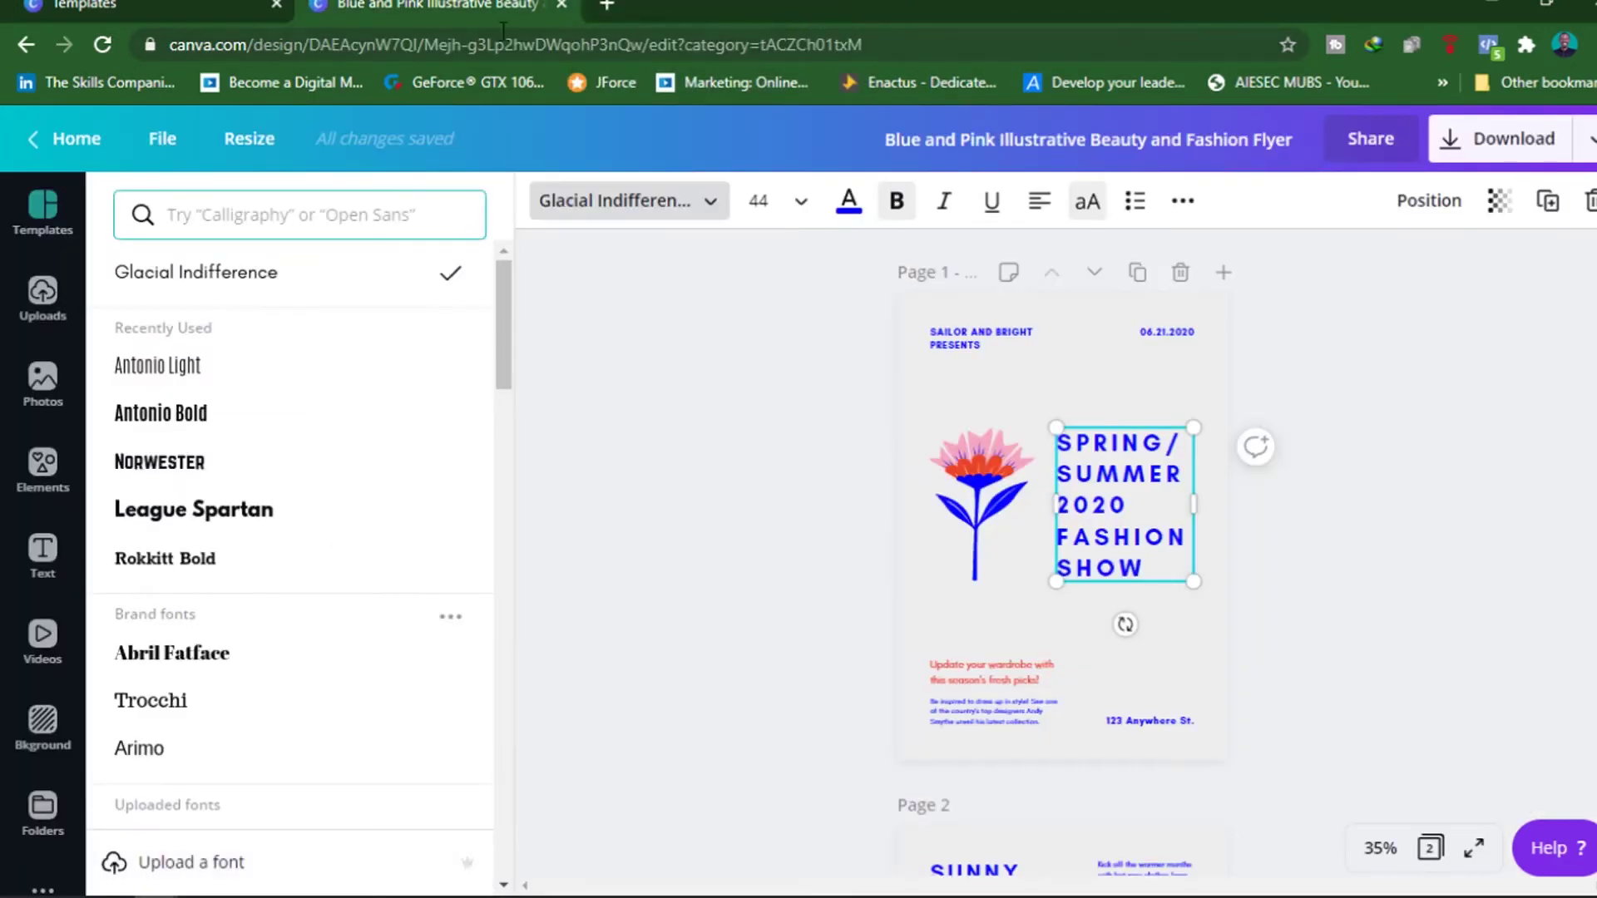
left_click_drag(1148, 570, 1073, 450)
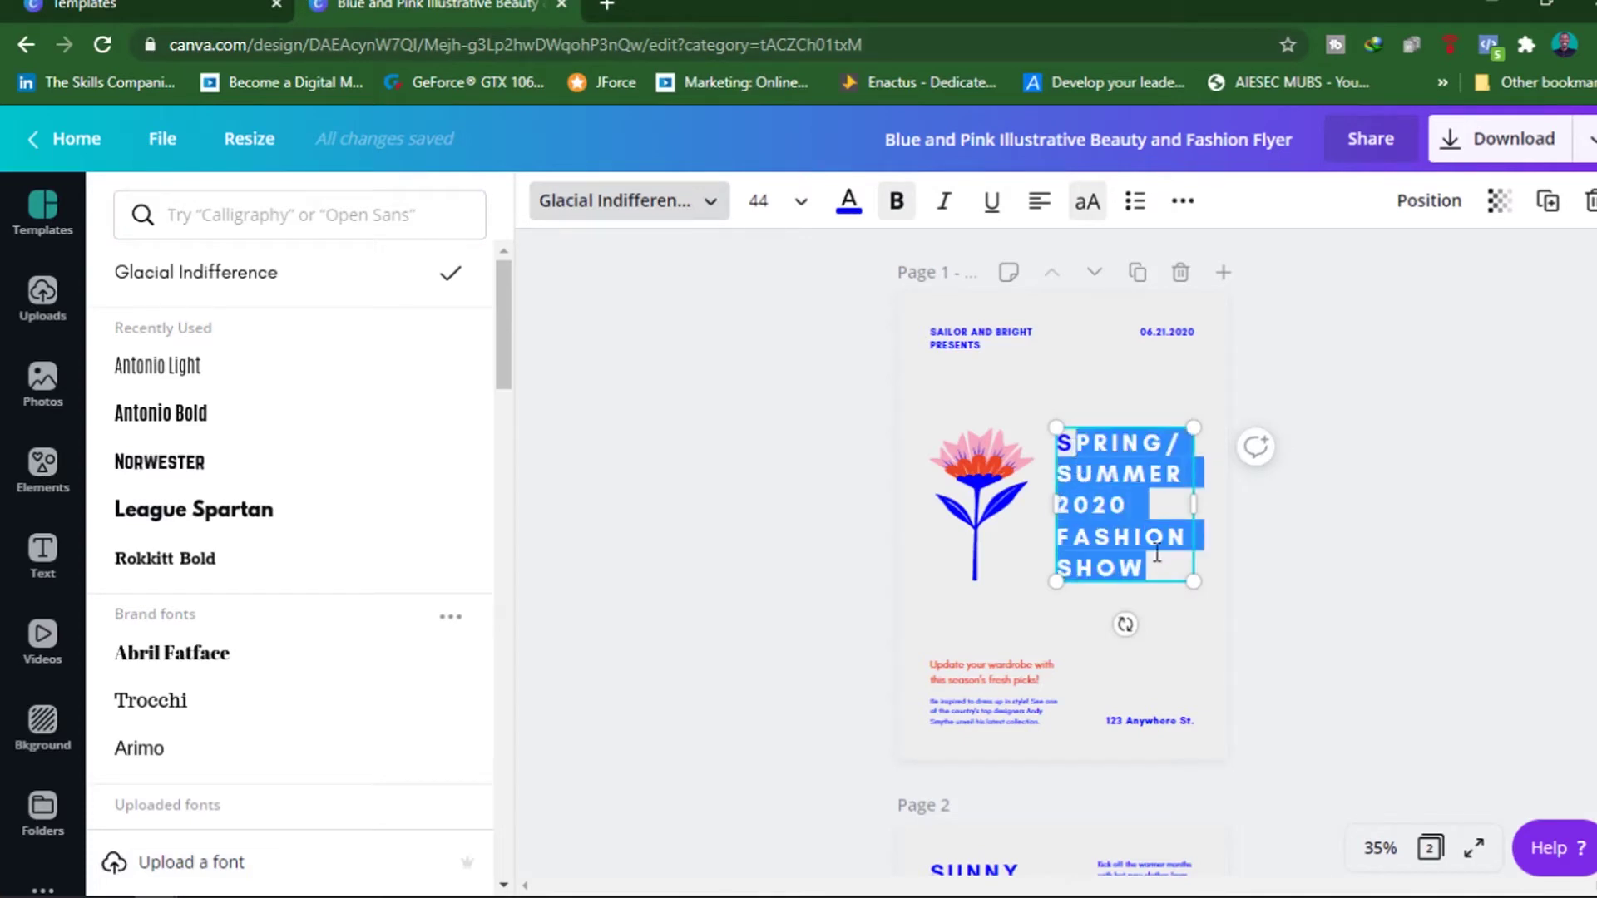
left_click(1130, 536)
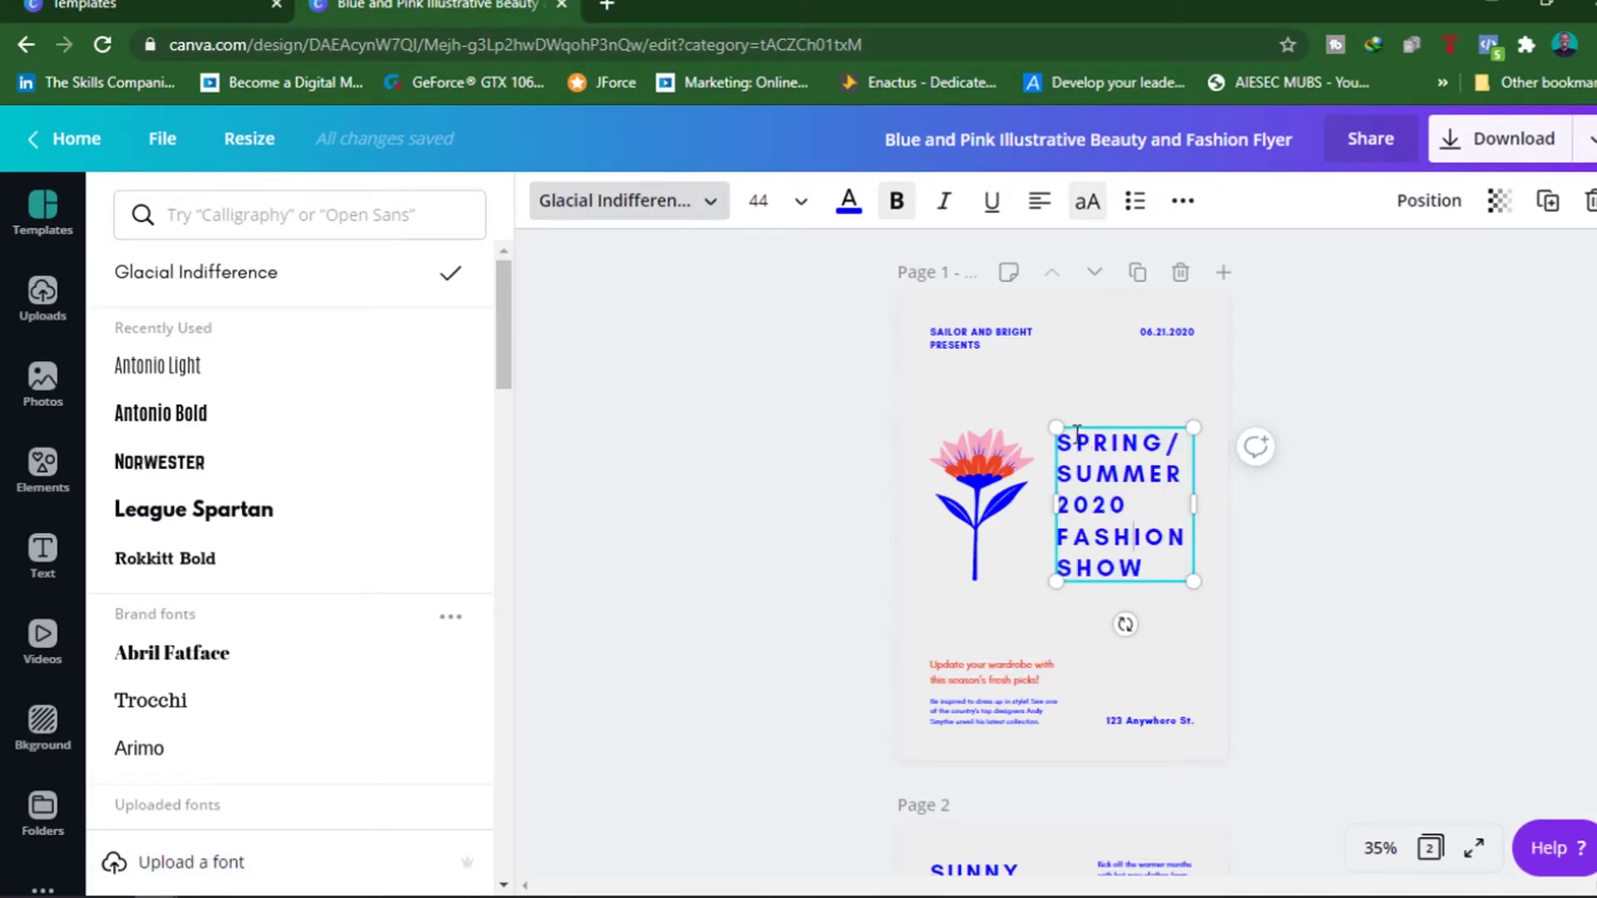
left_click(845, 332)
left_click(1152, 497)
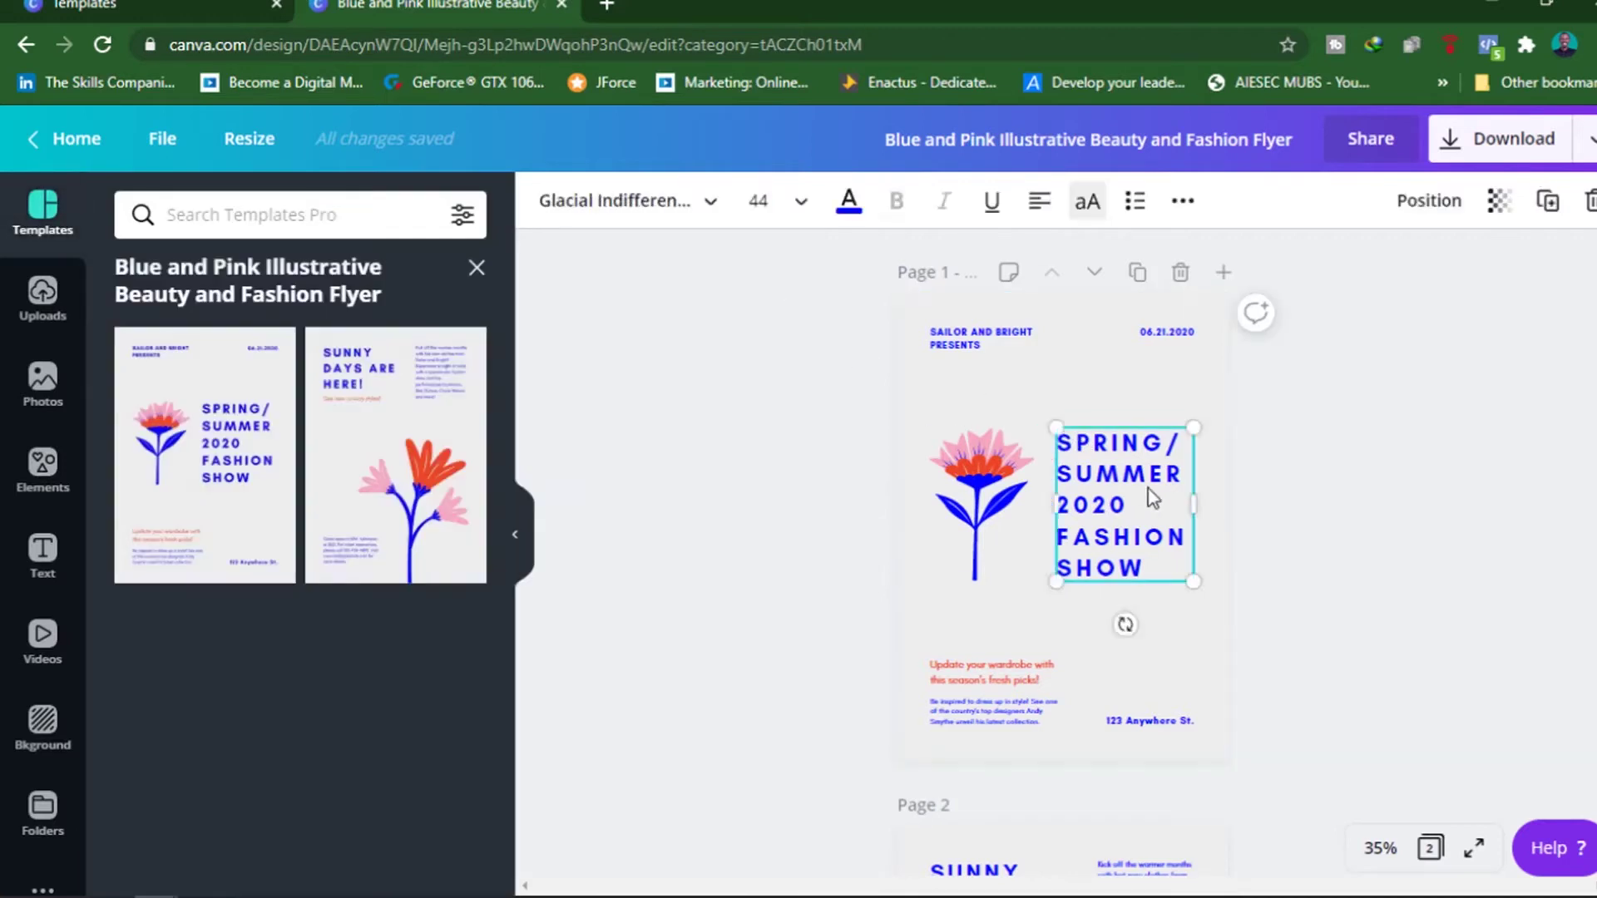
left_click(618, 214)
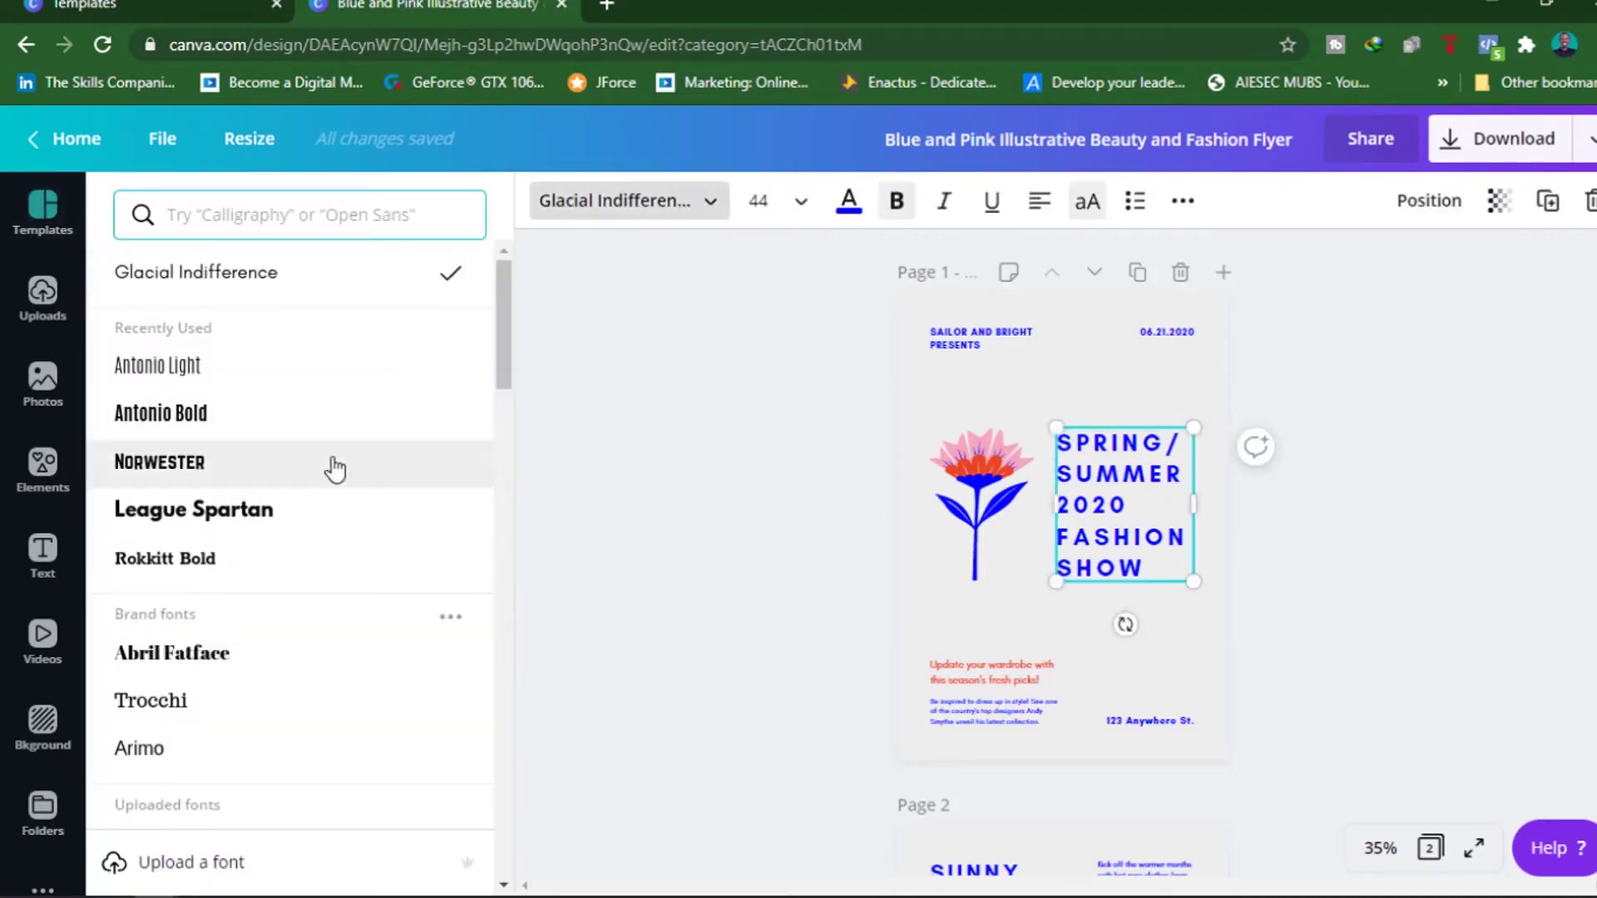
left_click(273, 530)
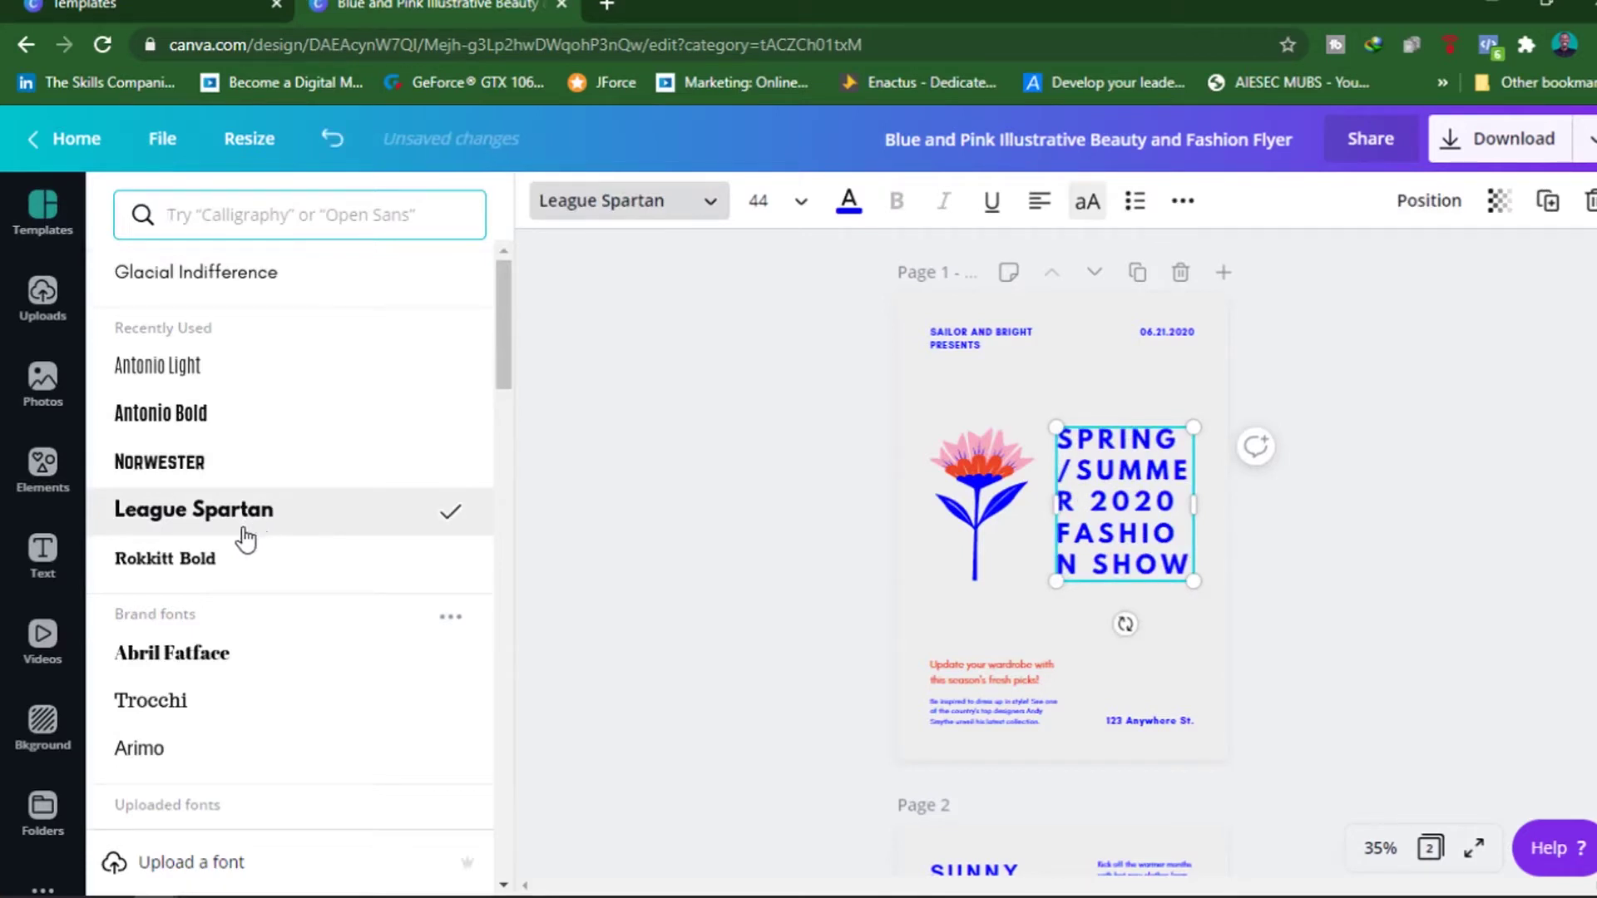
left_click(185, 476)
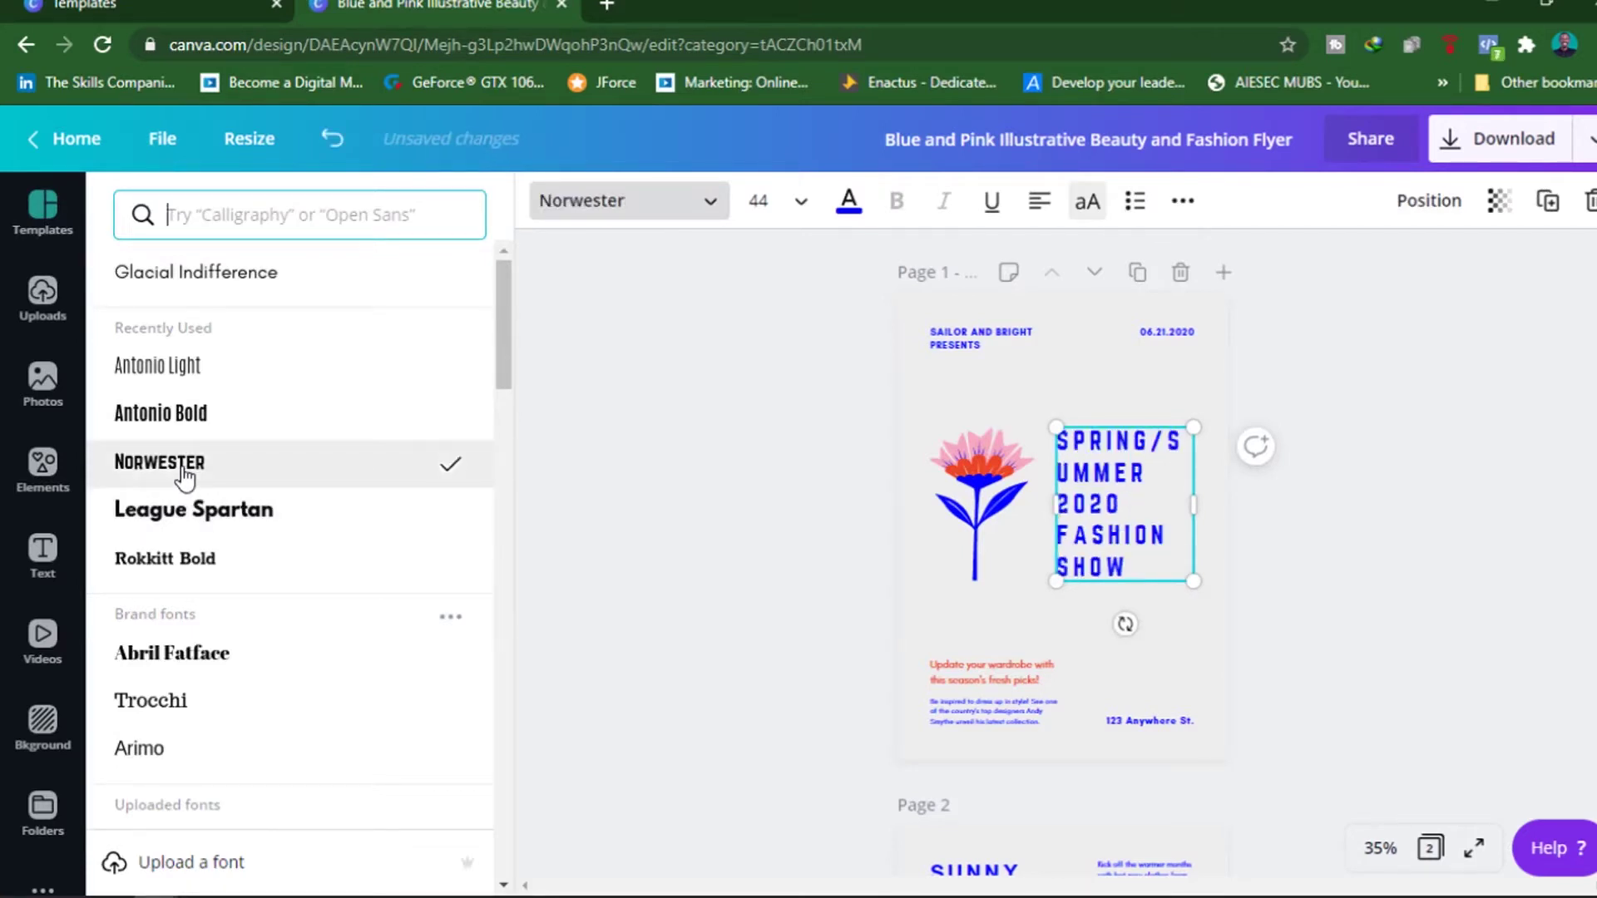
scroll(445, 481, "down", 20)
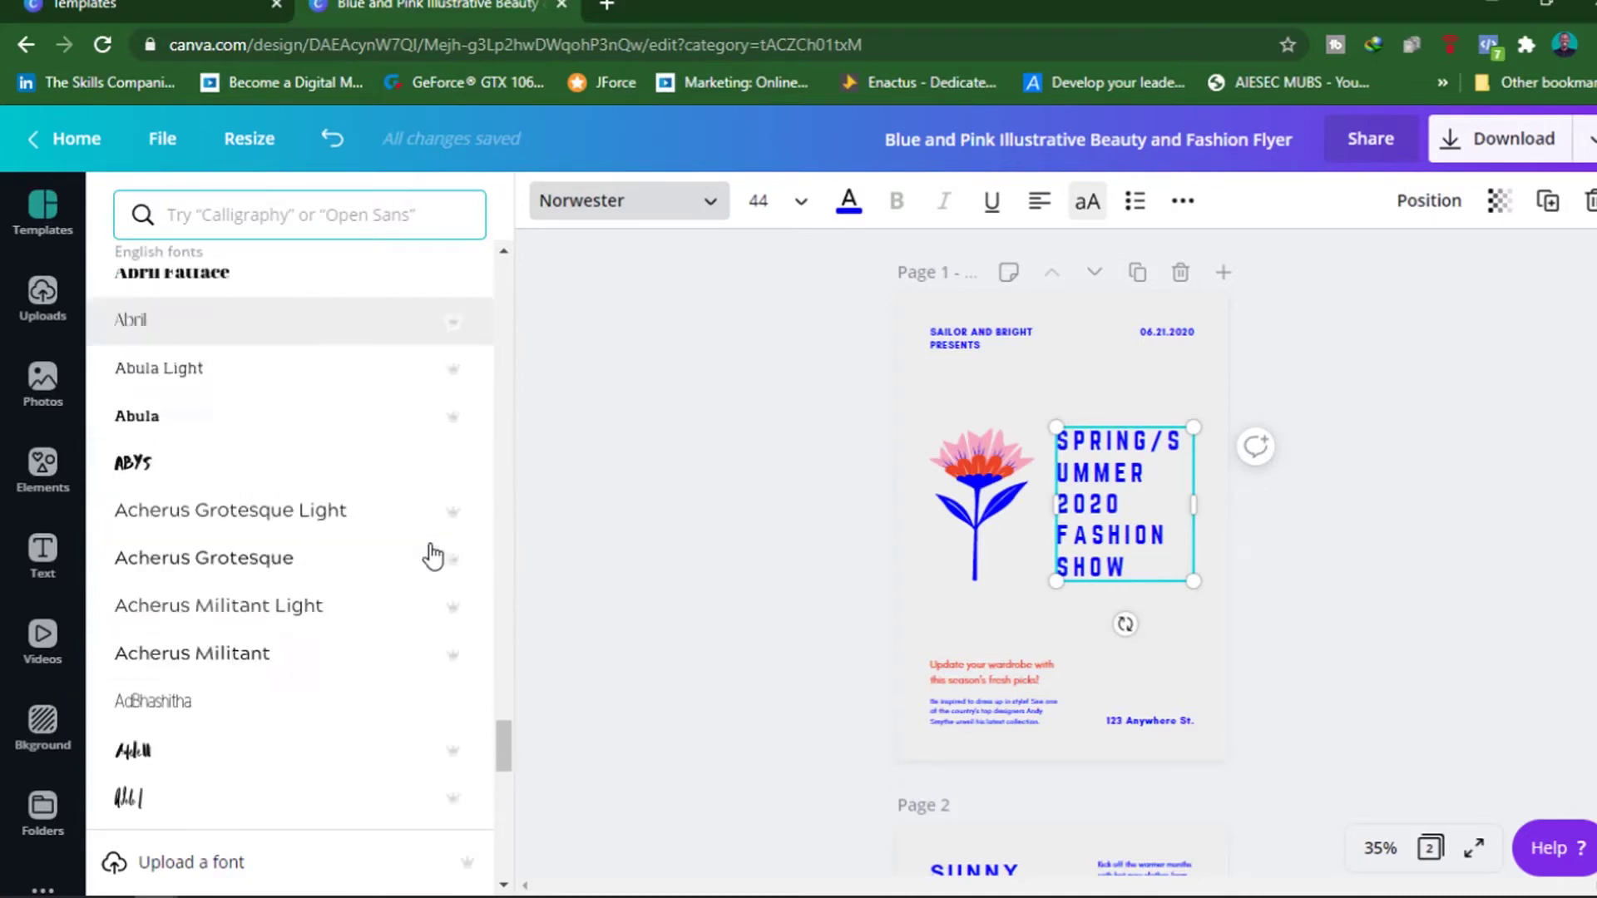
Step: Set the headline font size to 56
left_click(799, 204)
left_click(800, 550)
left_click(799, 203)
scroll(803, 496, "down", 5)
left_click(777, 381)
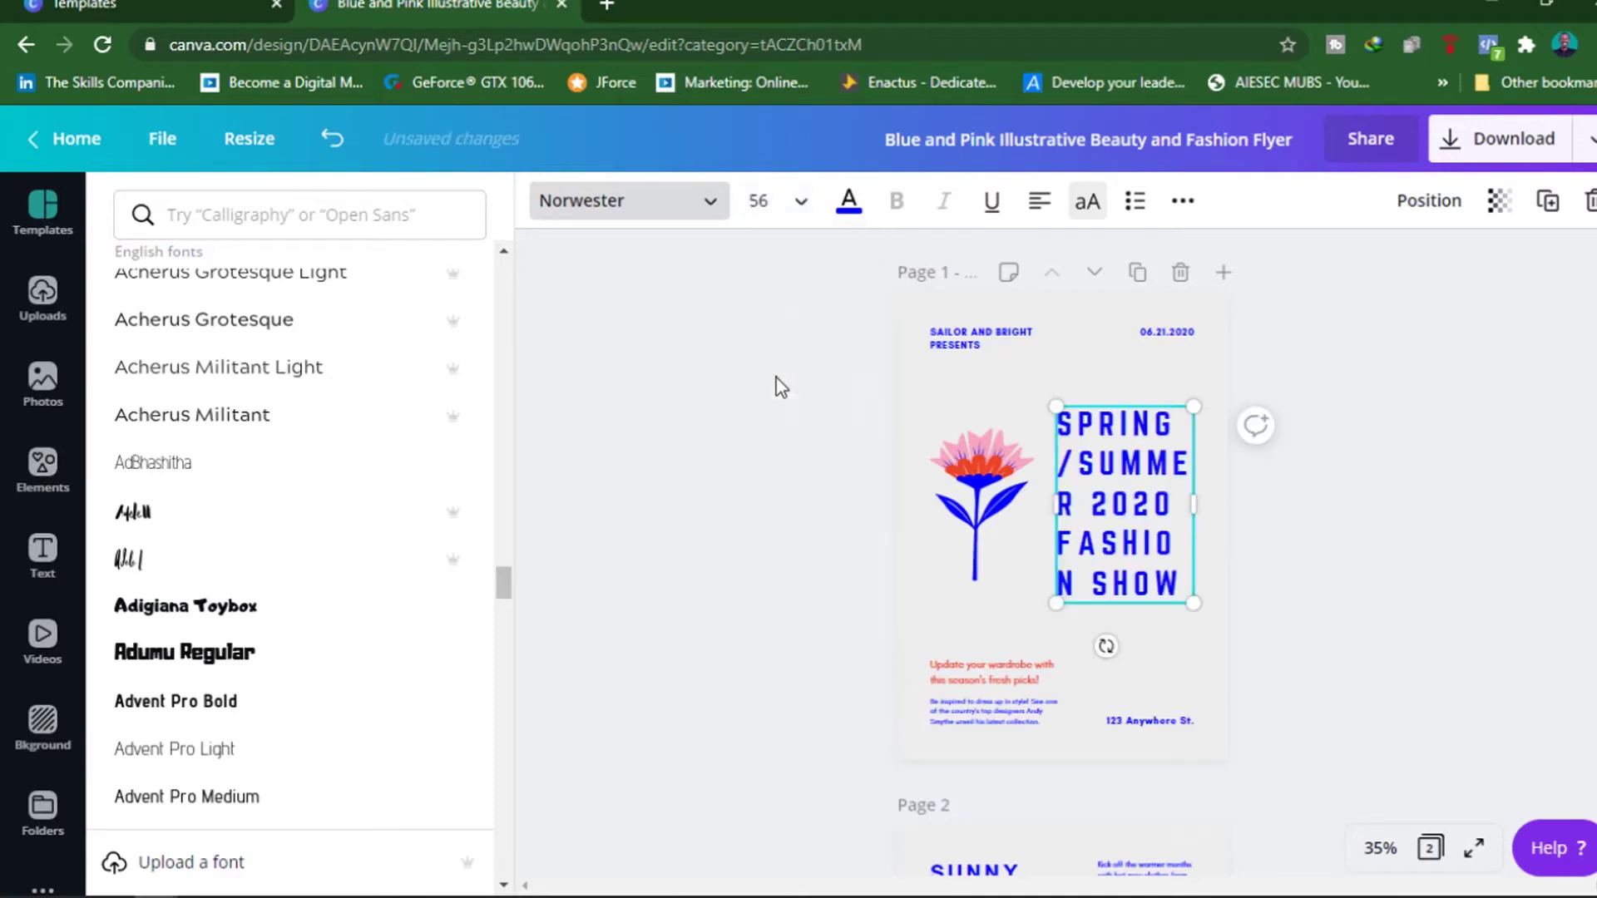
Step: Make the headline text orange after trying dark green and turquoise
left_click(850, 204)
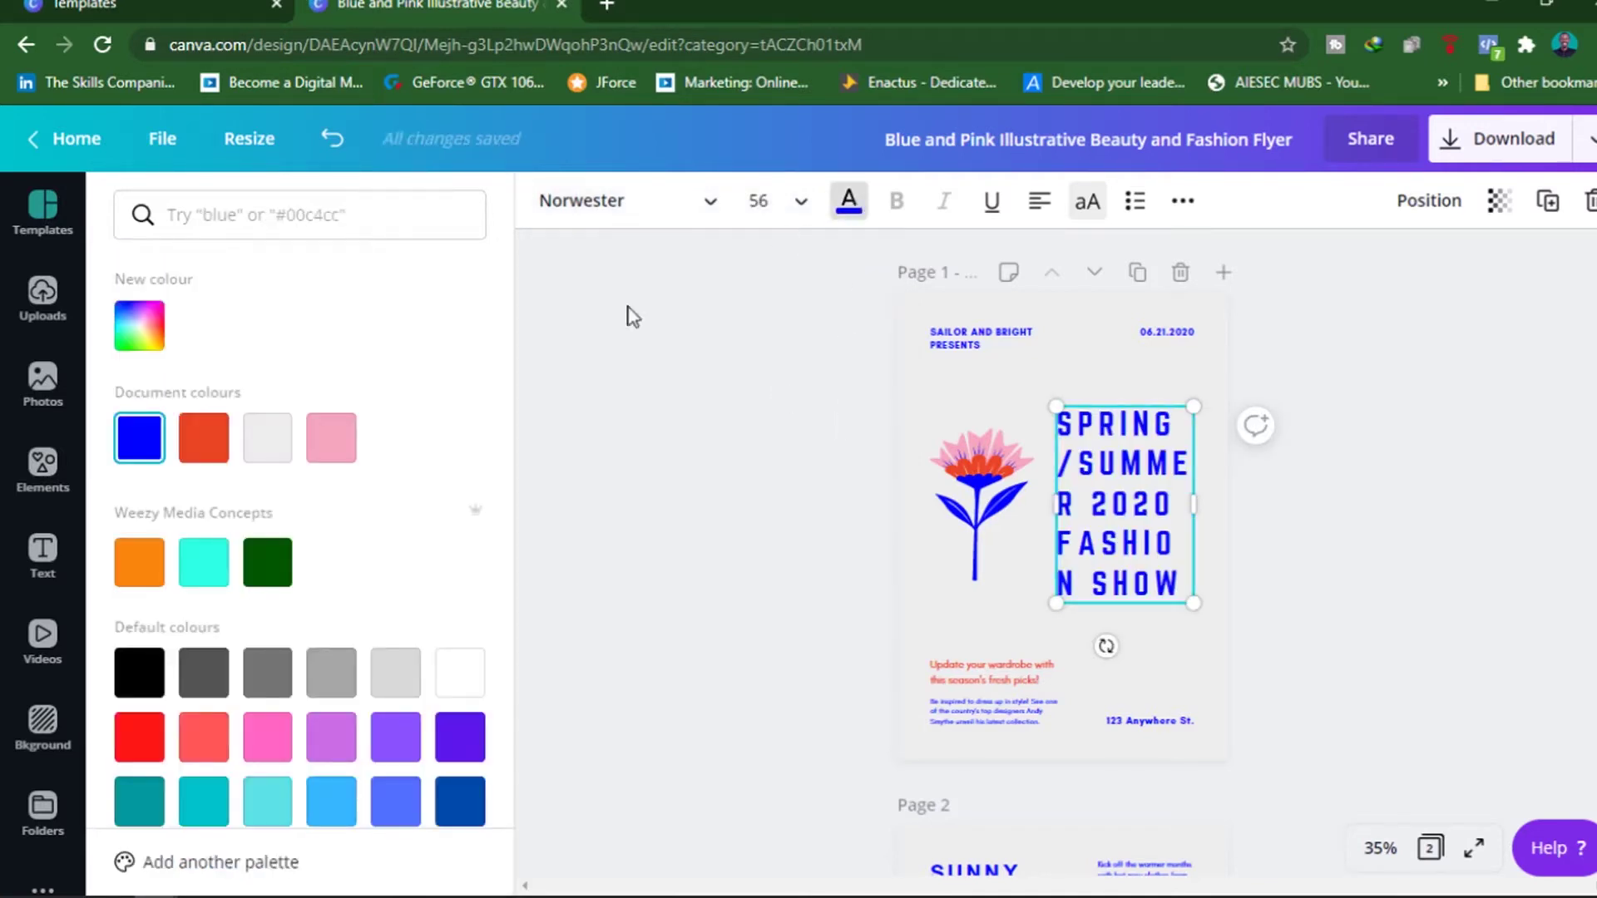
left_click(268, 563)
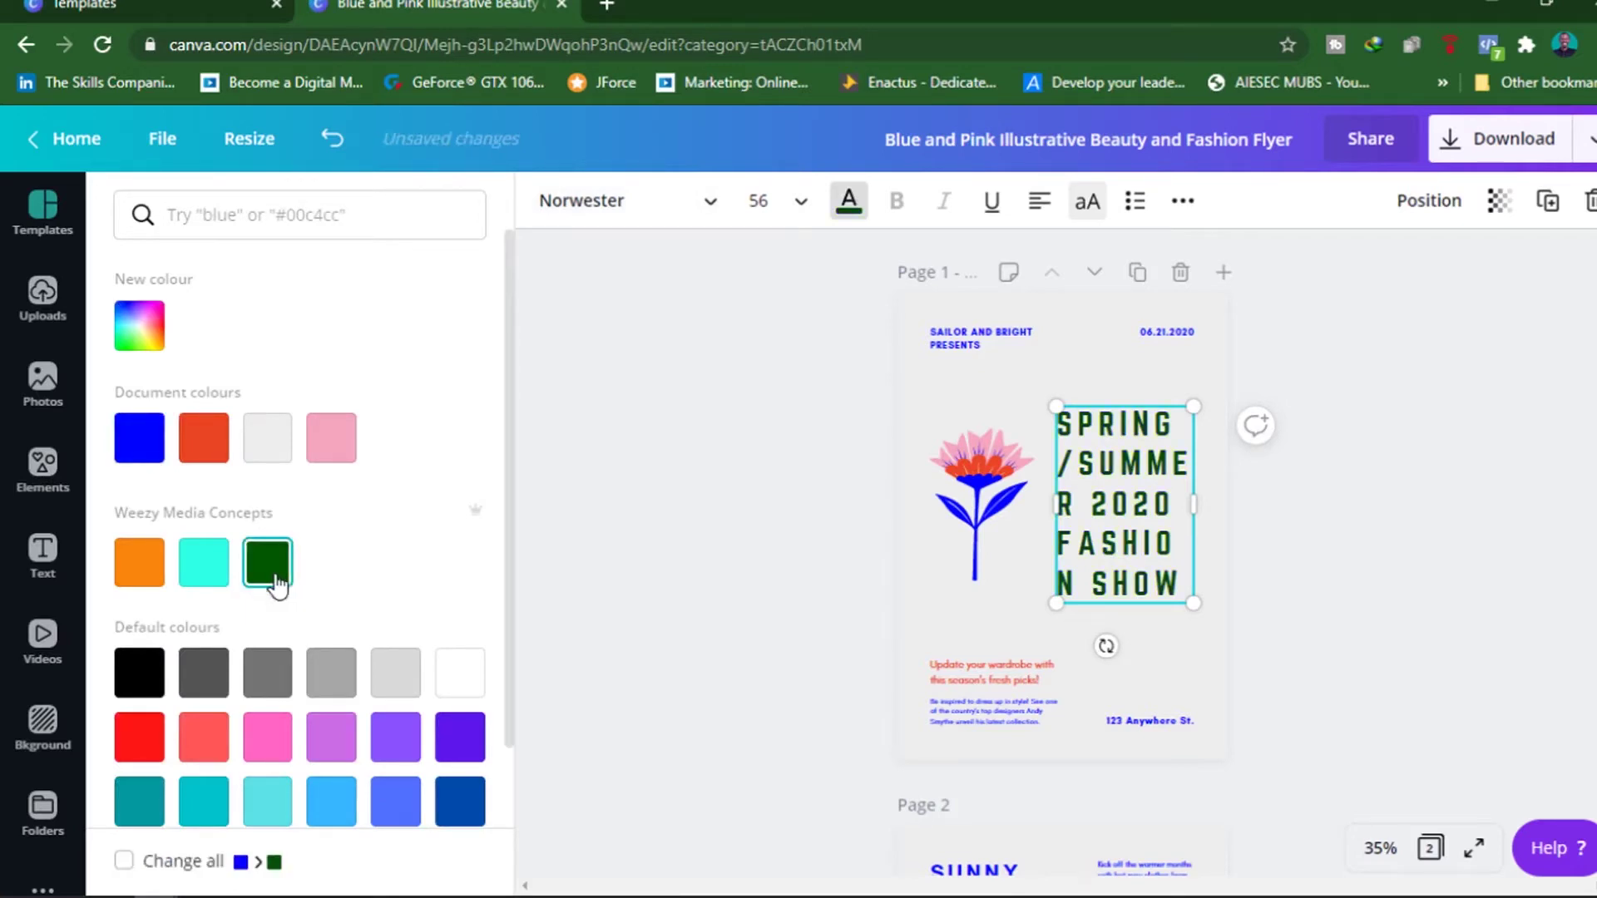
left_click(200, 569)
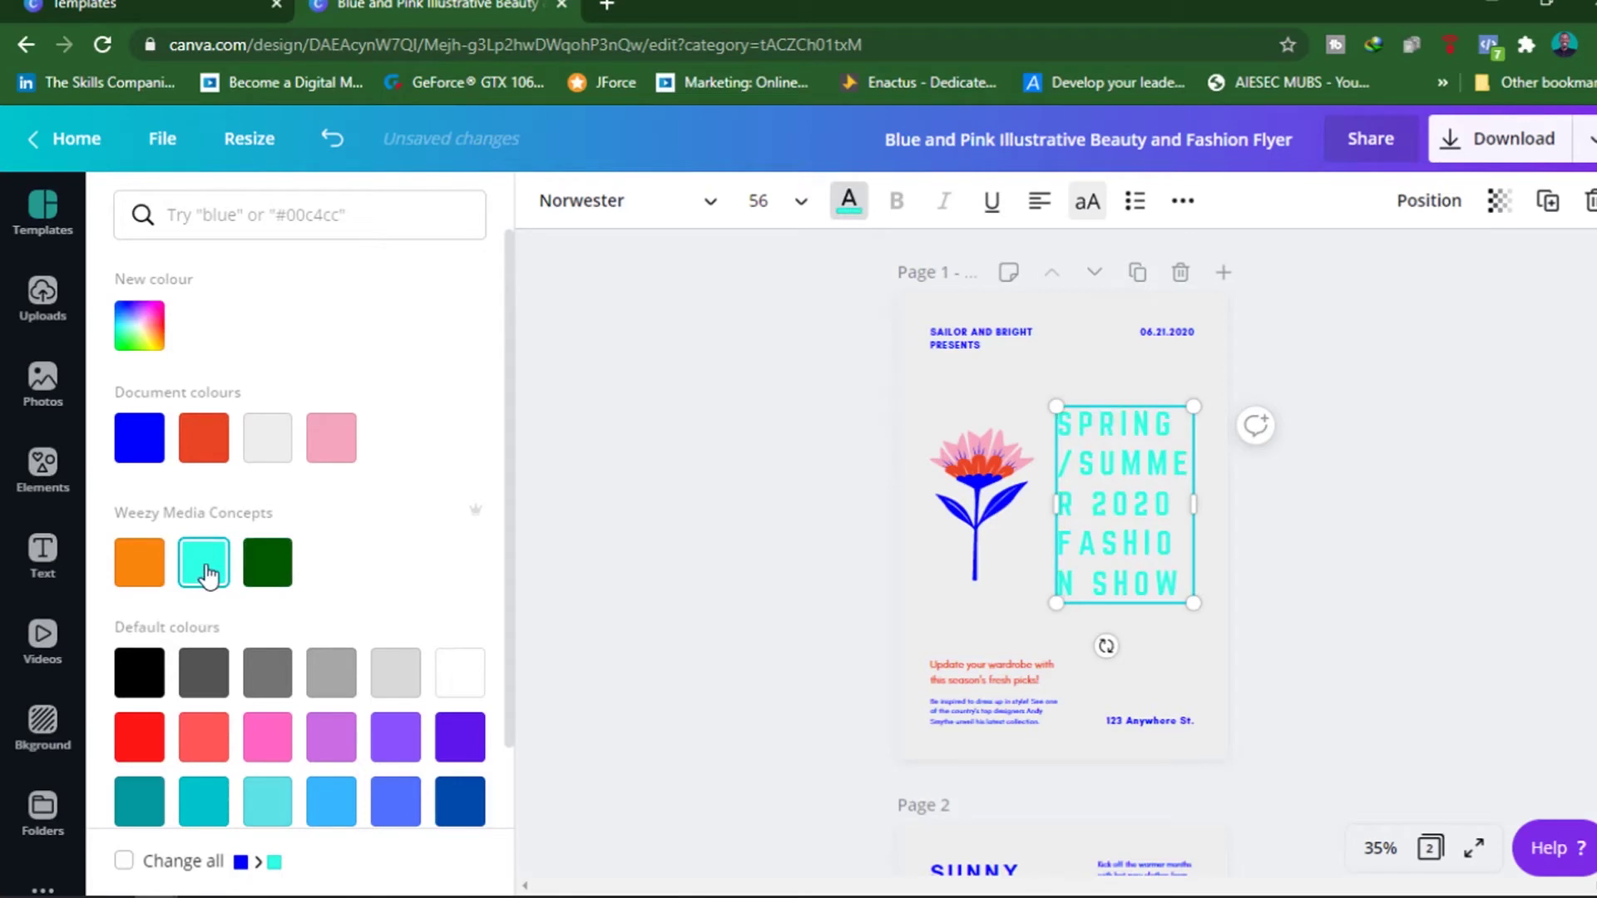
left_click(139, 566)
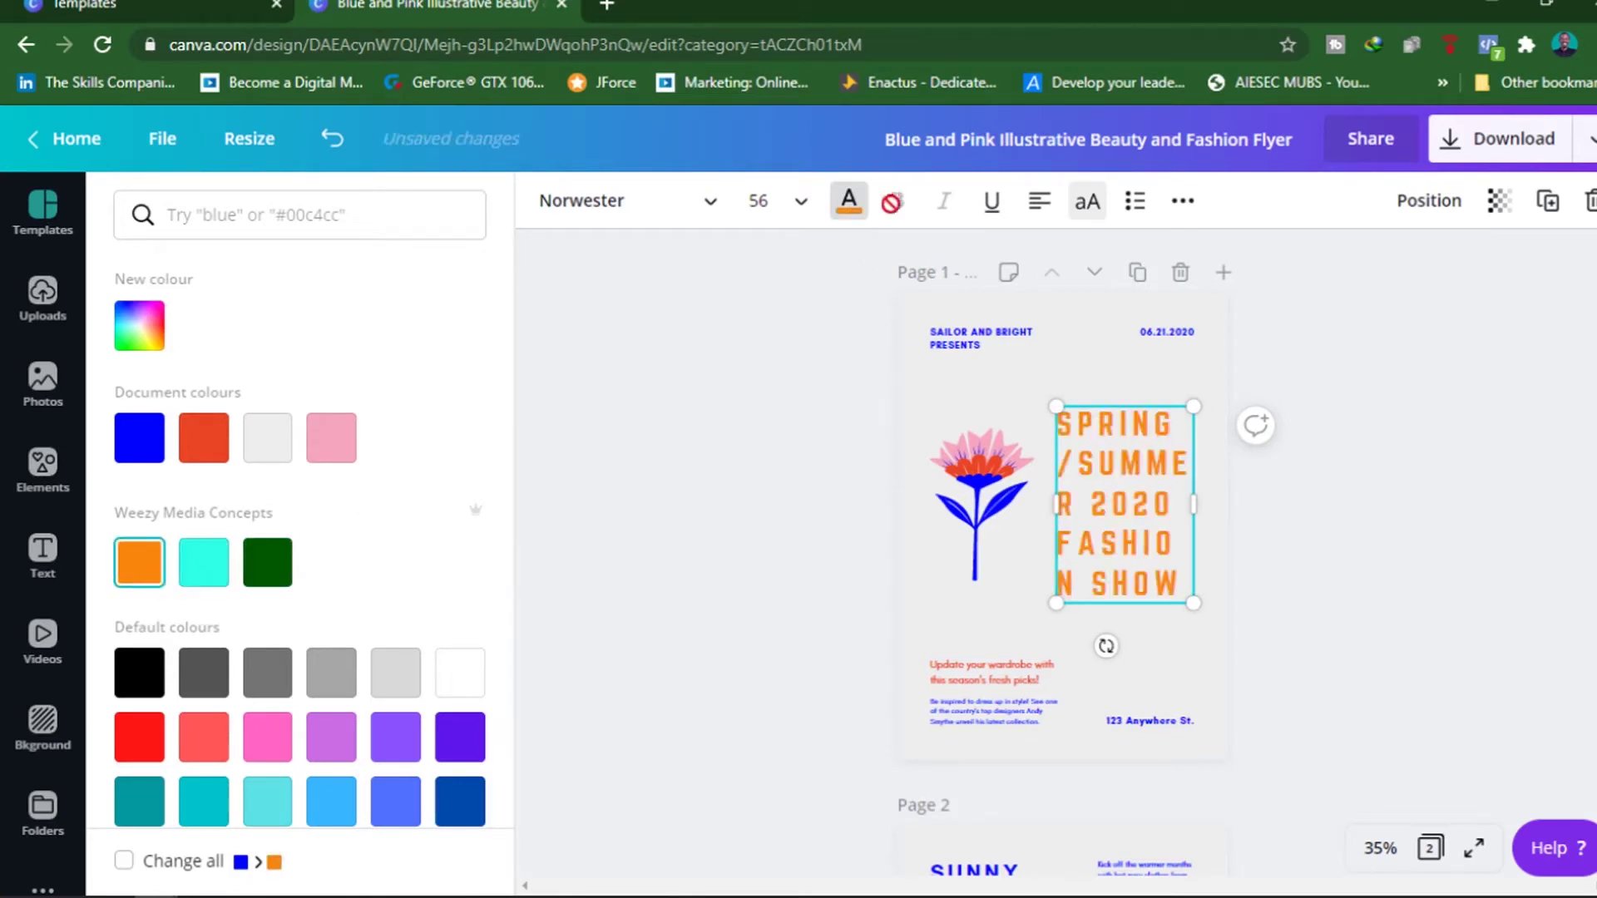
left_click(847, 203)
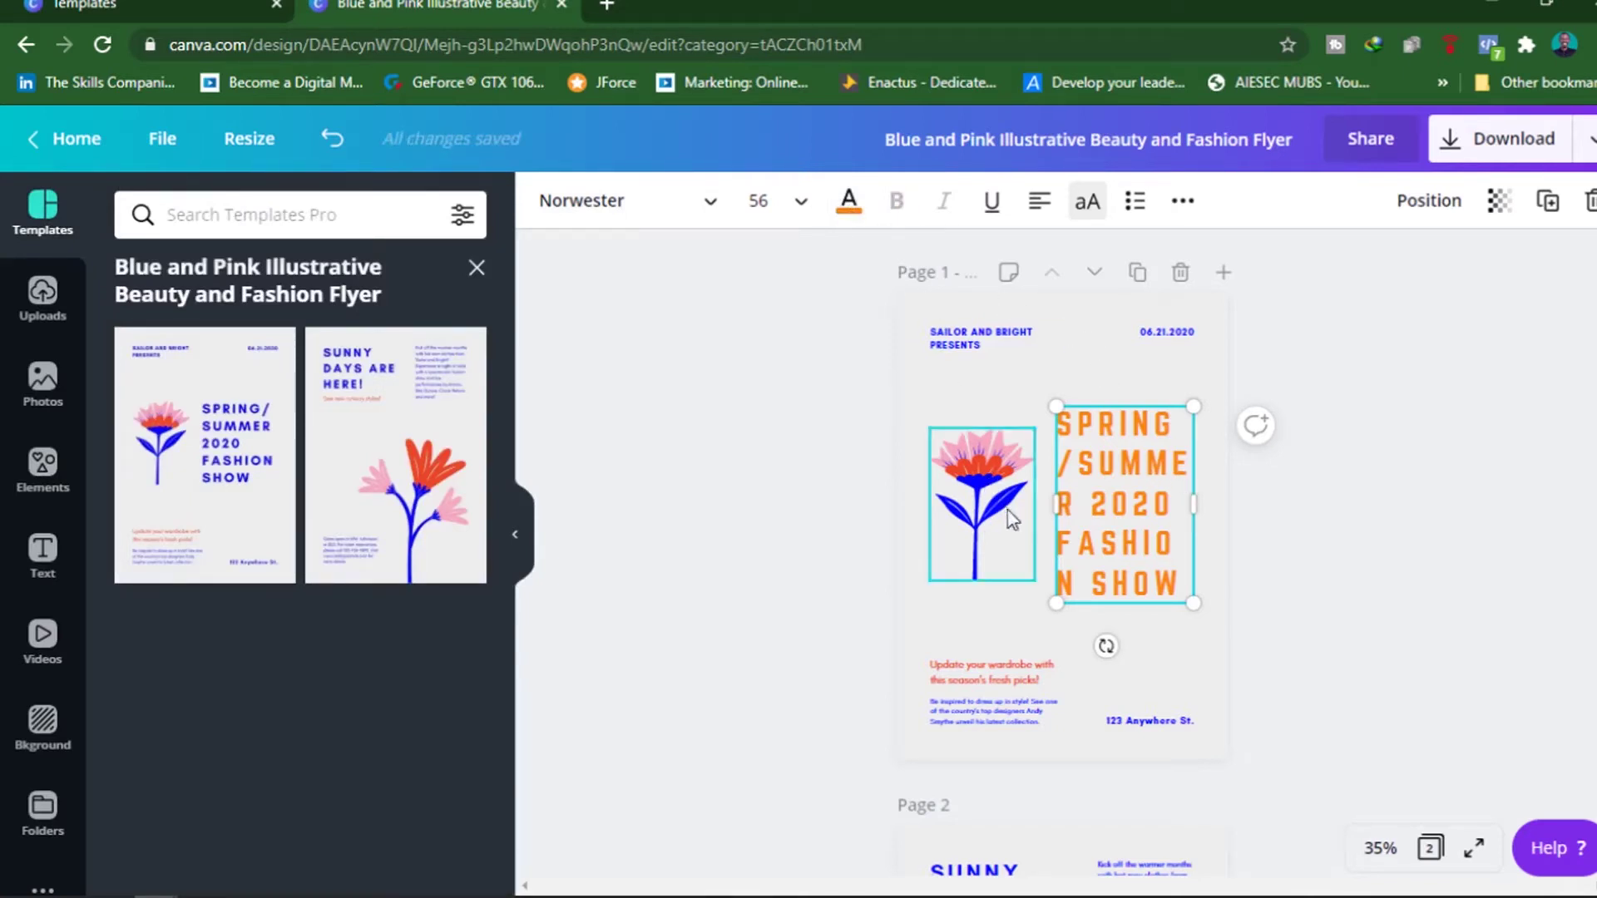
Step: Set the SAILOR AND BRIGHT PRESENTS header's font size to 24
left_click(1012, 669)
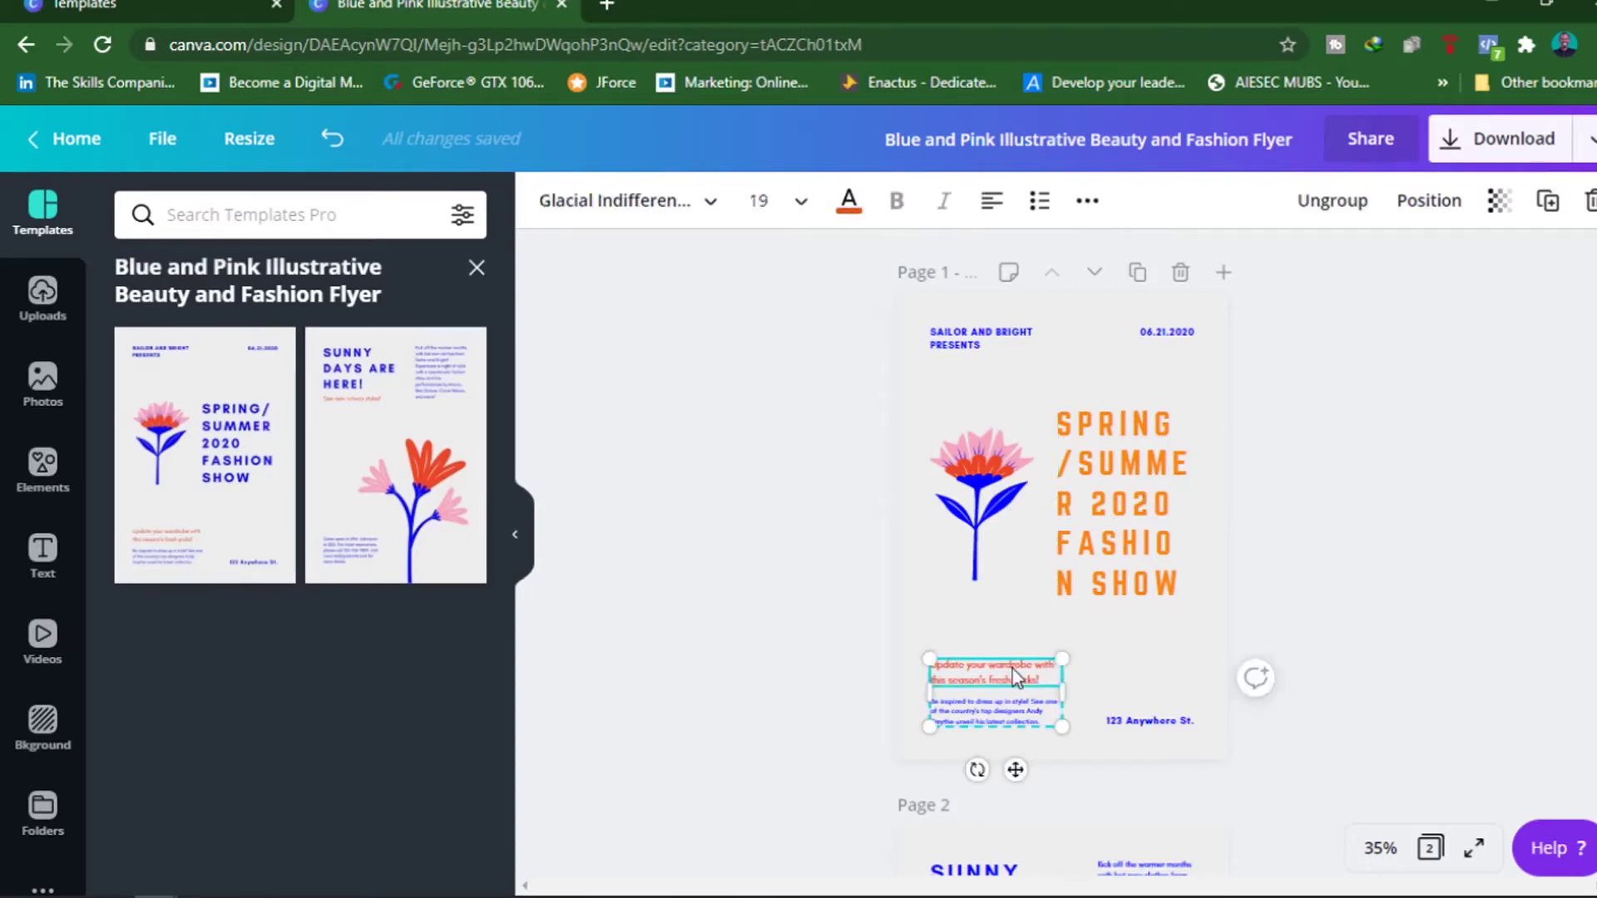
double_click(997, 682)
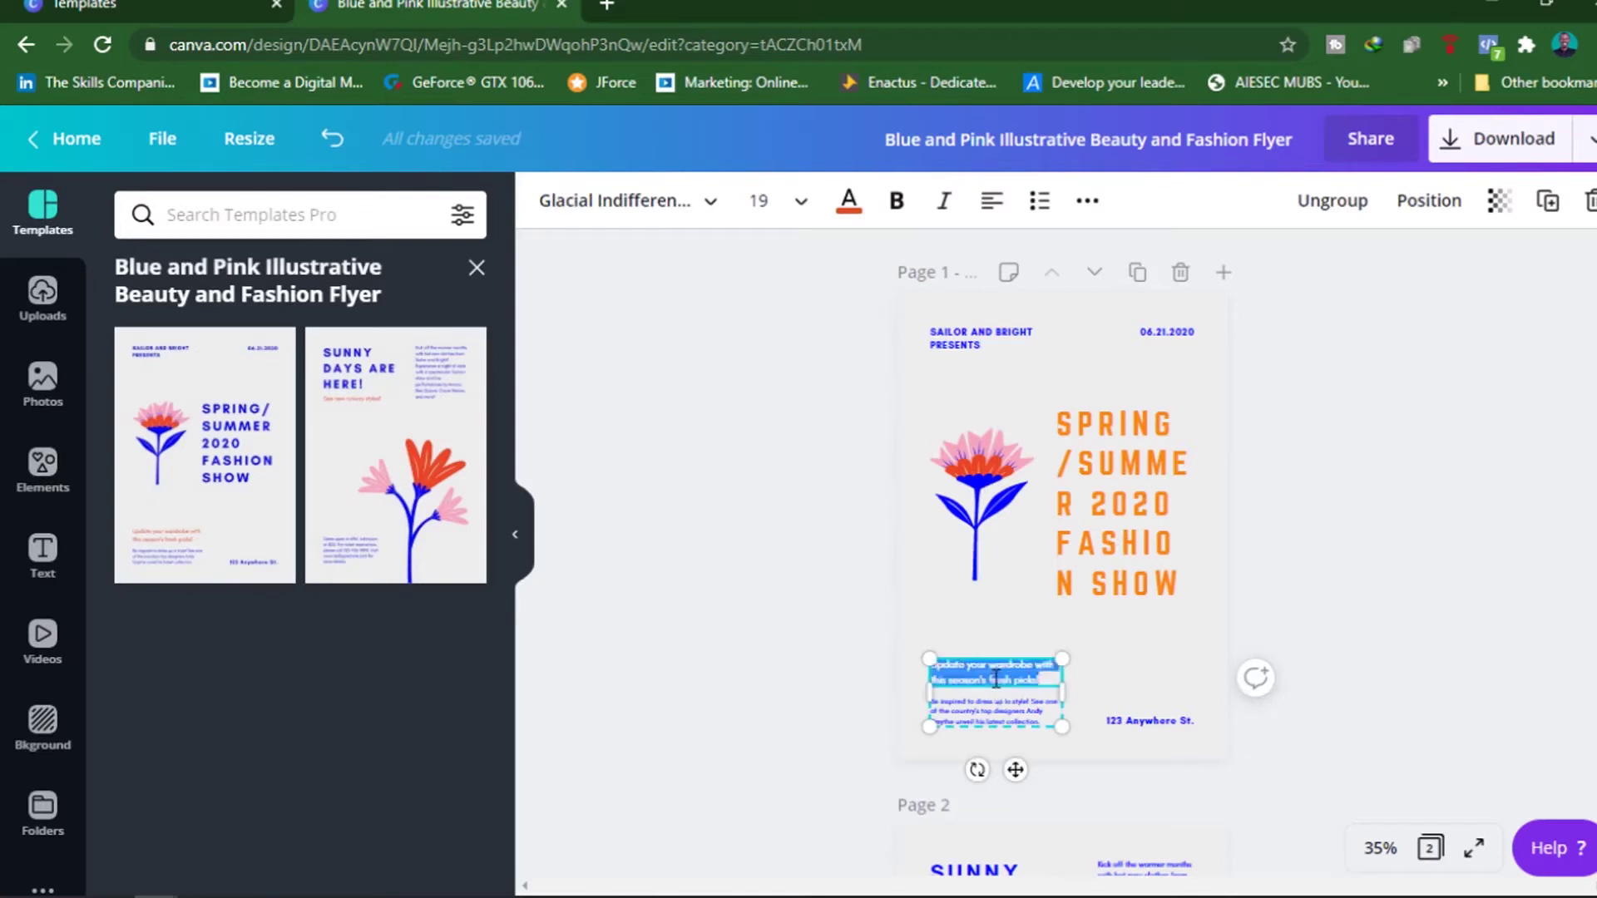
left_click(965, 340)
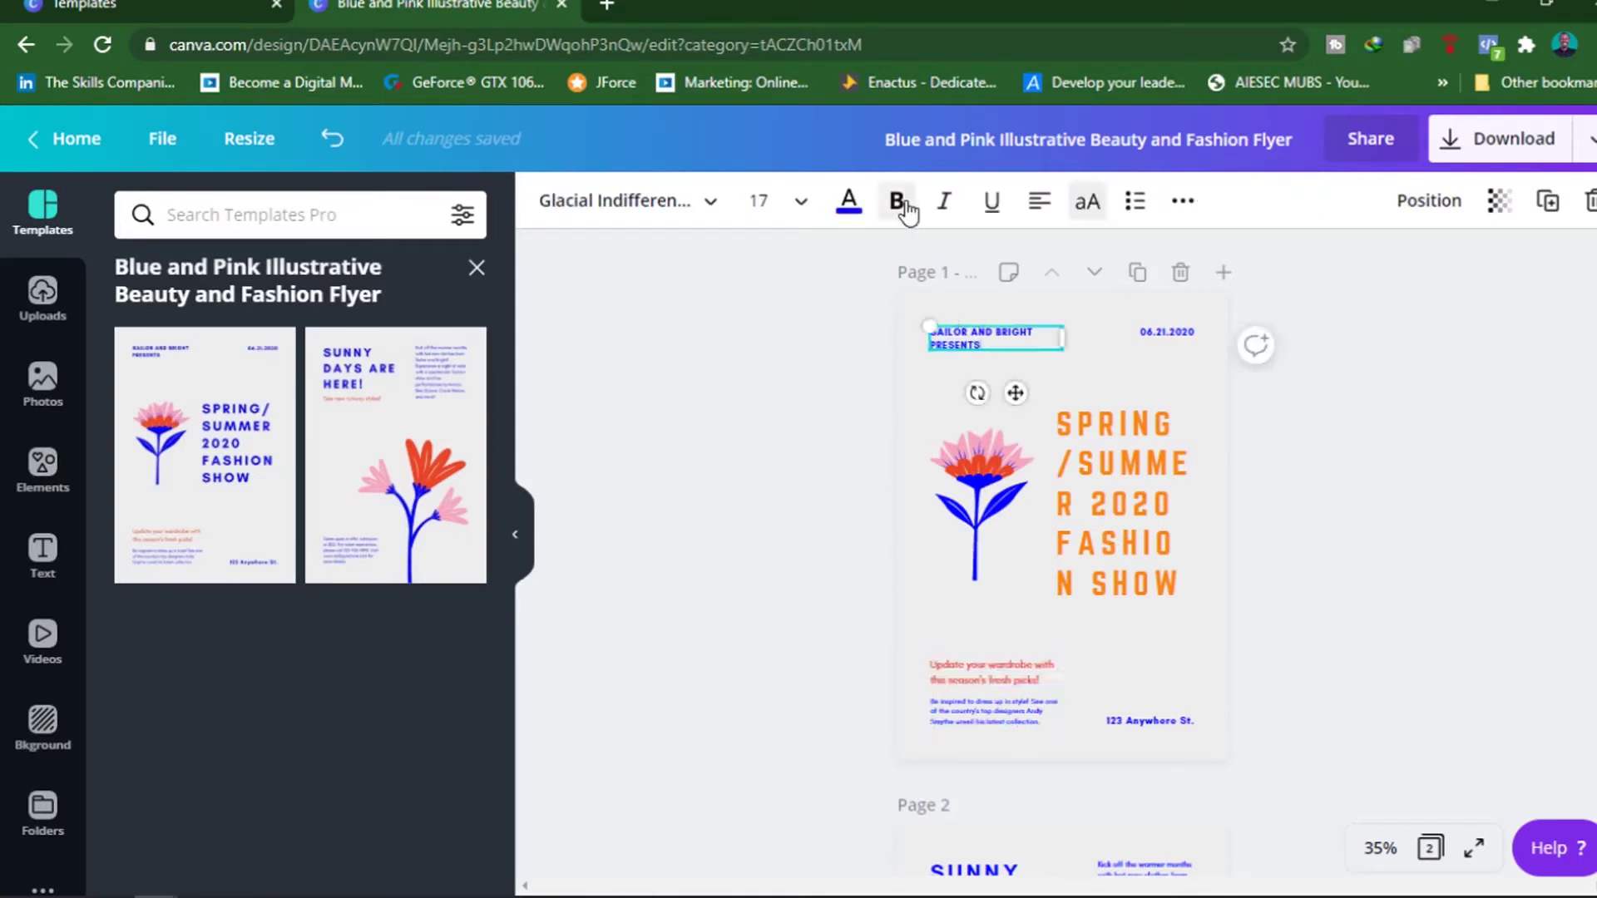
double_click(973, 345)
key("ctrl+shift+period")
key("ctrl+shift+period")
key("ctrl+shift+period")
key("ctrl+shift+period")
key("ctrl+shift+period")
key("ctrl+shift+period")
key("ctrl+shift+period")
left_click_drag(1009, 346, 844, 317)
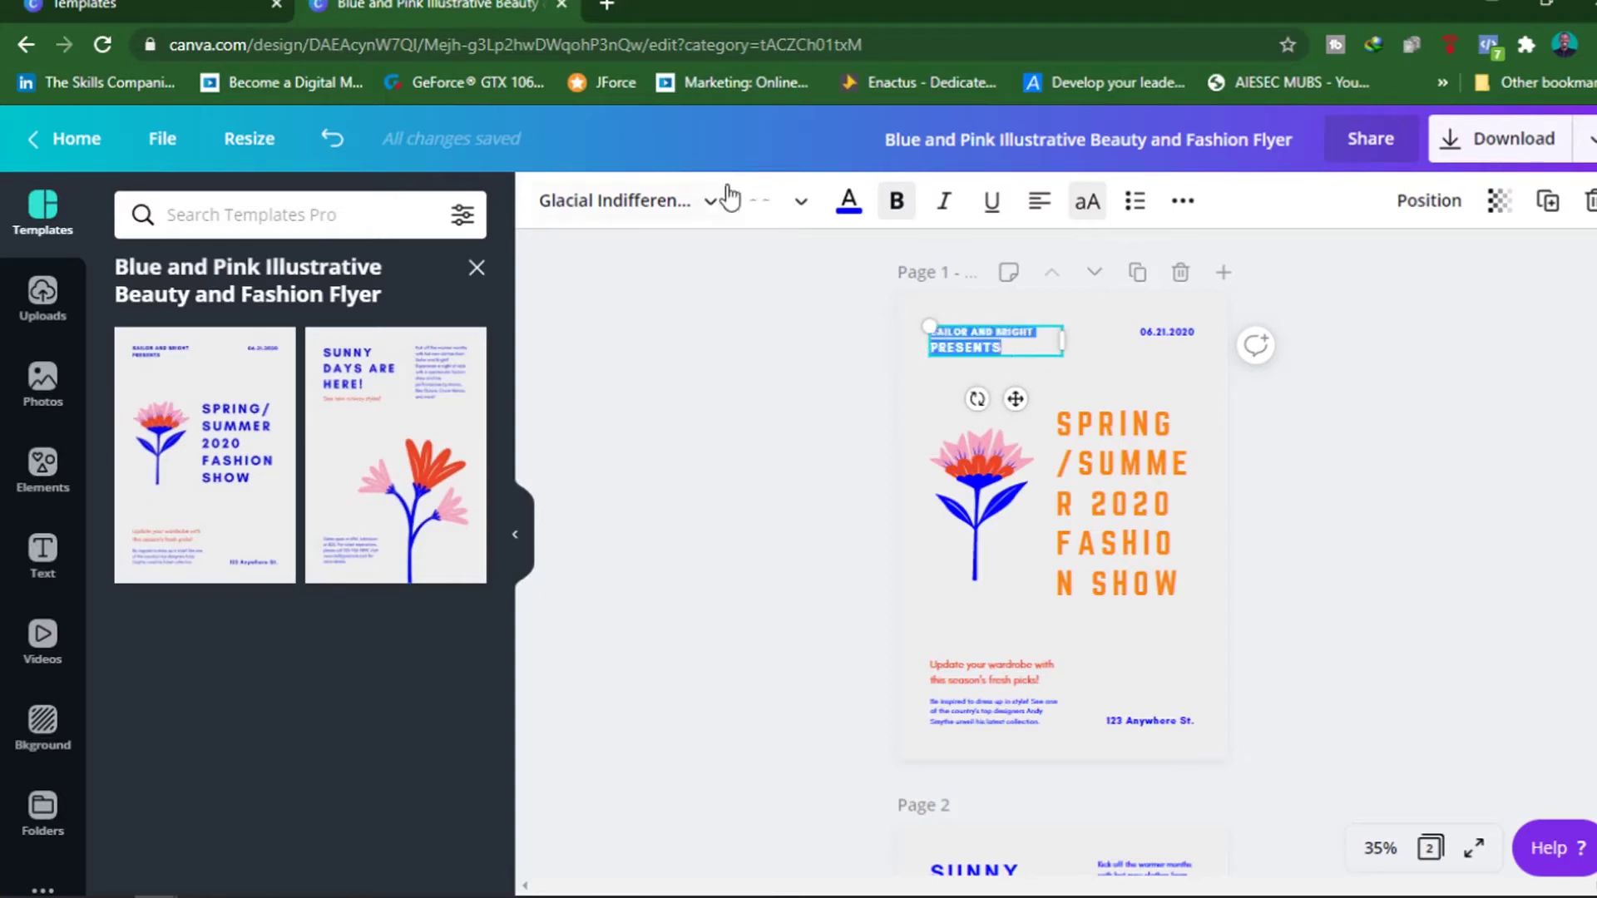
left_click(788, 217)
left_click(804, 648)
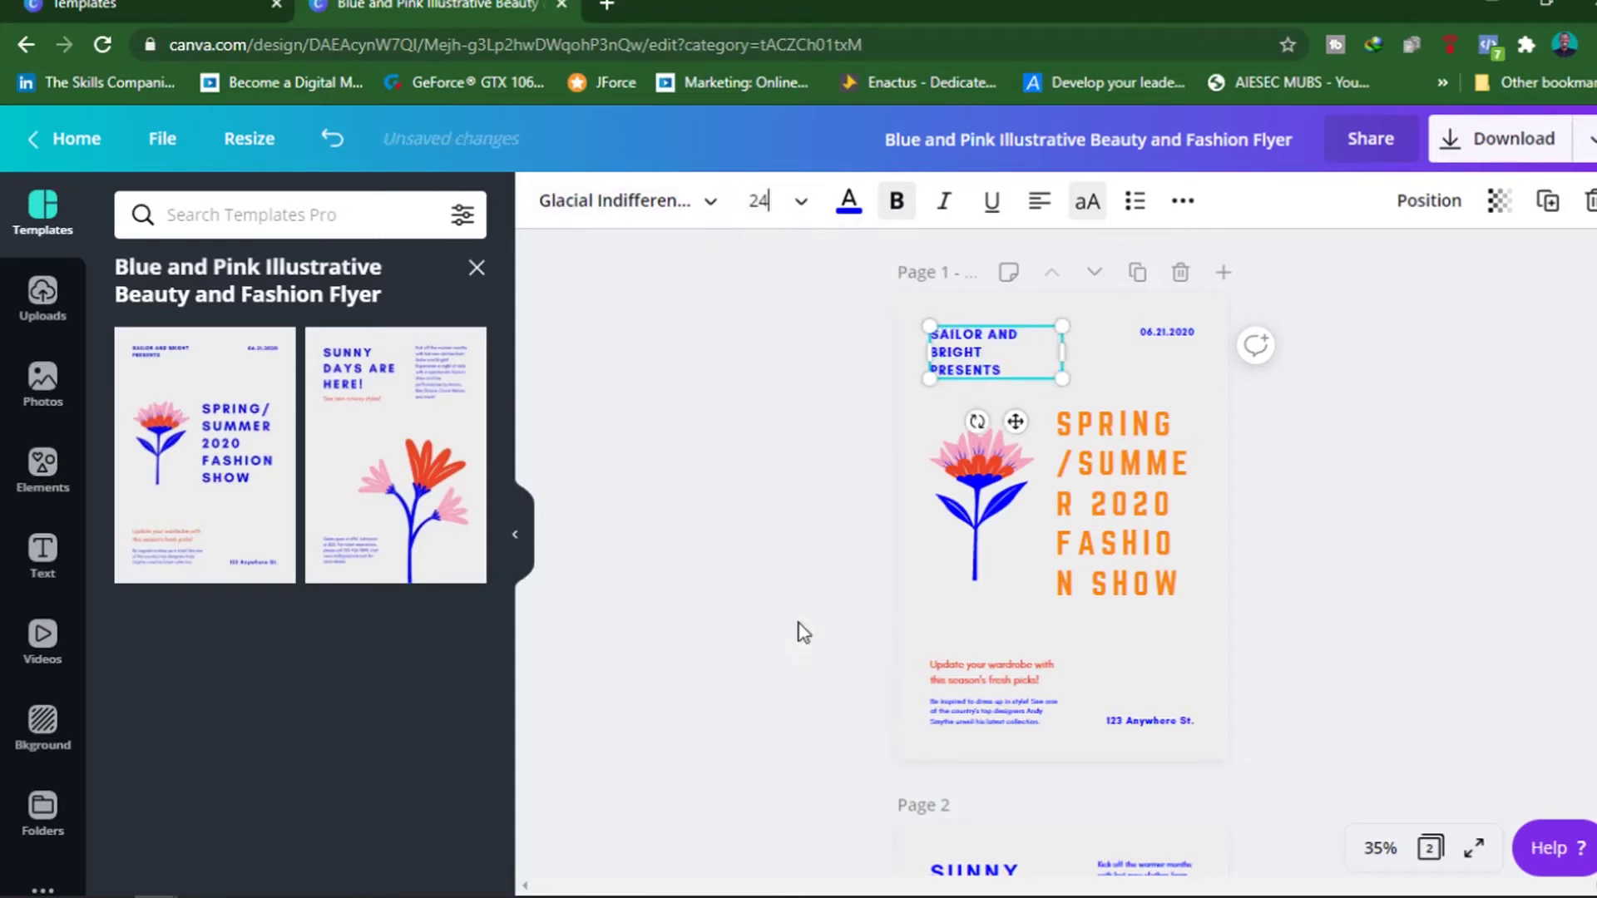
left_click(803, 204)
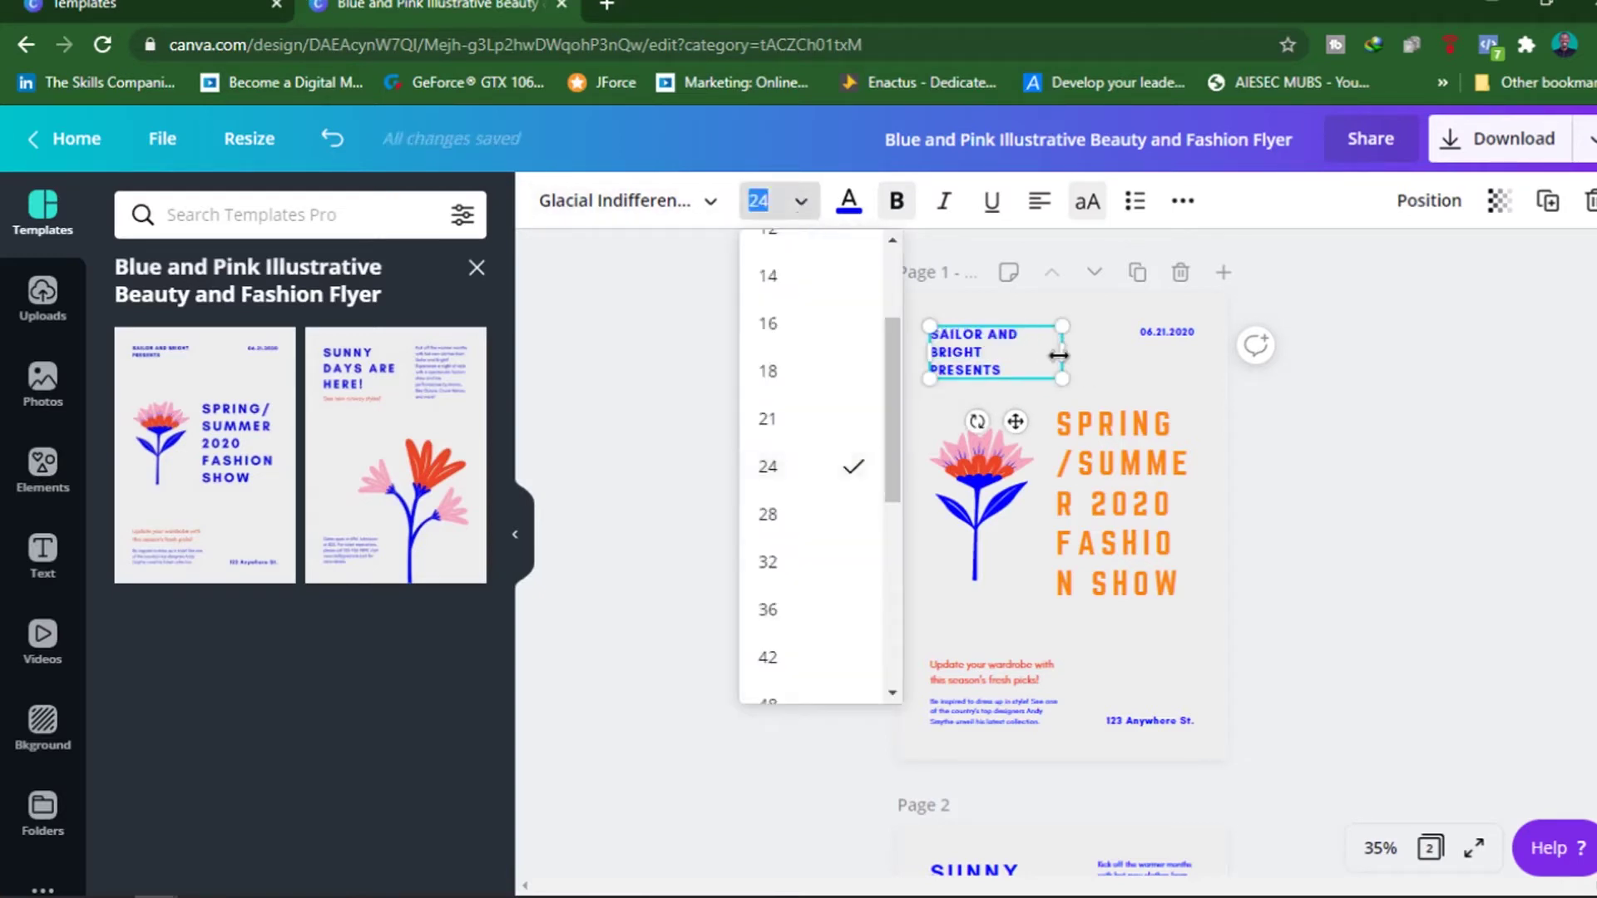
Step: Widen the header box to fit two lines and test bold and italic, leaving them unchanged
mouse_move(1062, 352)
left_mouse_down()
mouse_move(1091, 346)
mouse_move(1076, 355)
left_mouse_up()
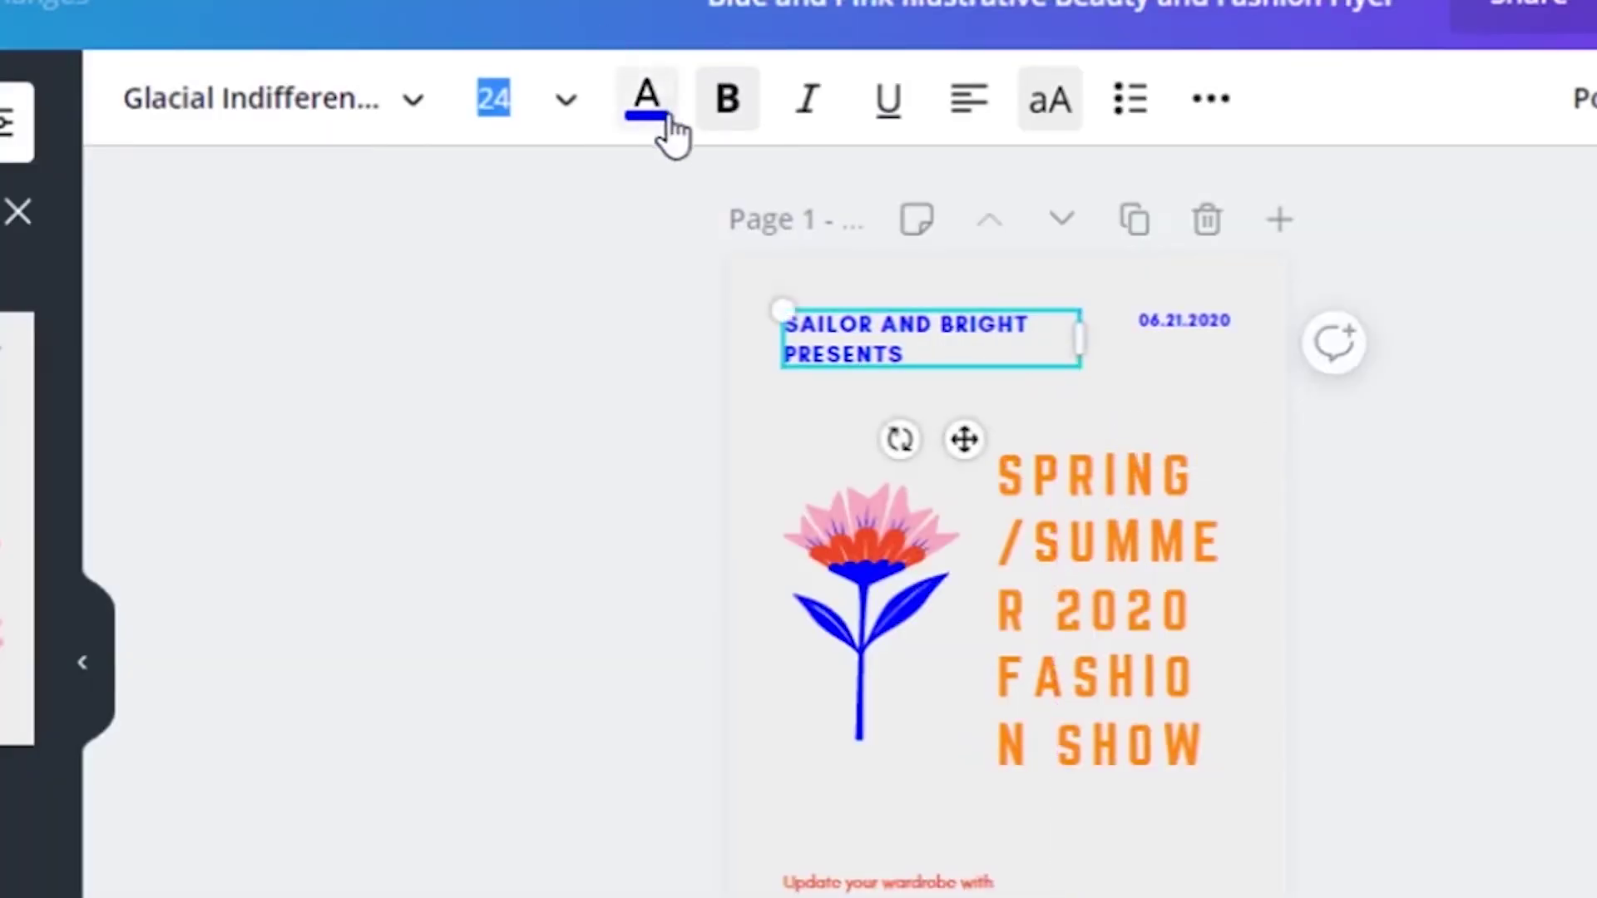
left_click(730, 104)
left_click(730, 104)
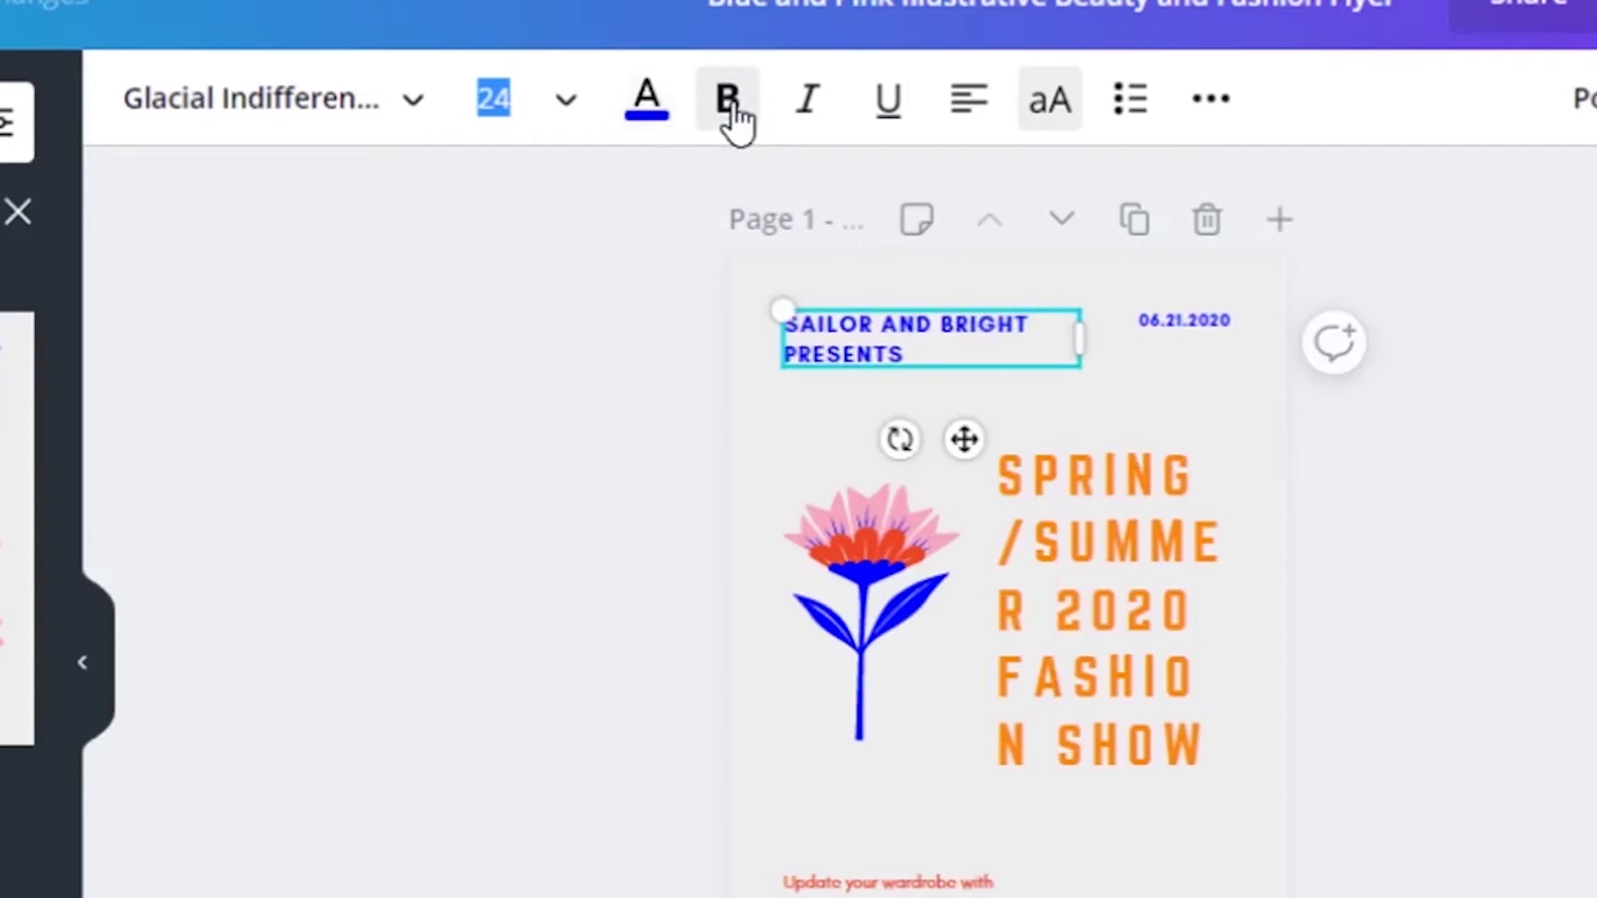
left_click(804, 116)
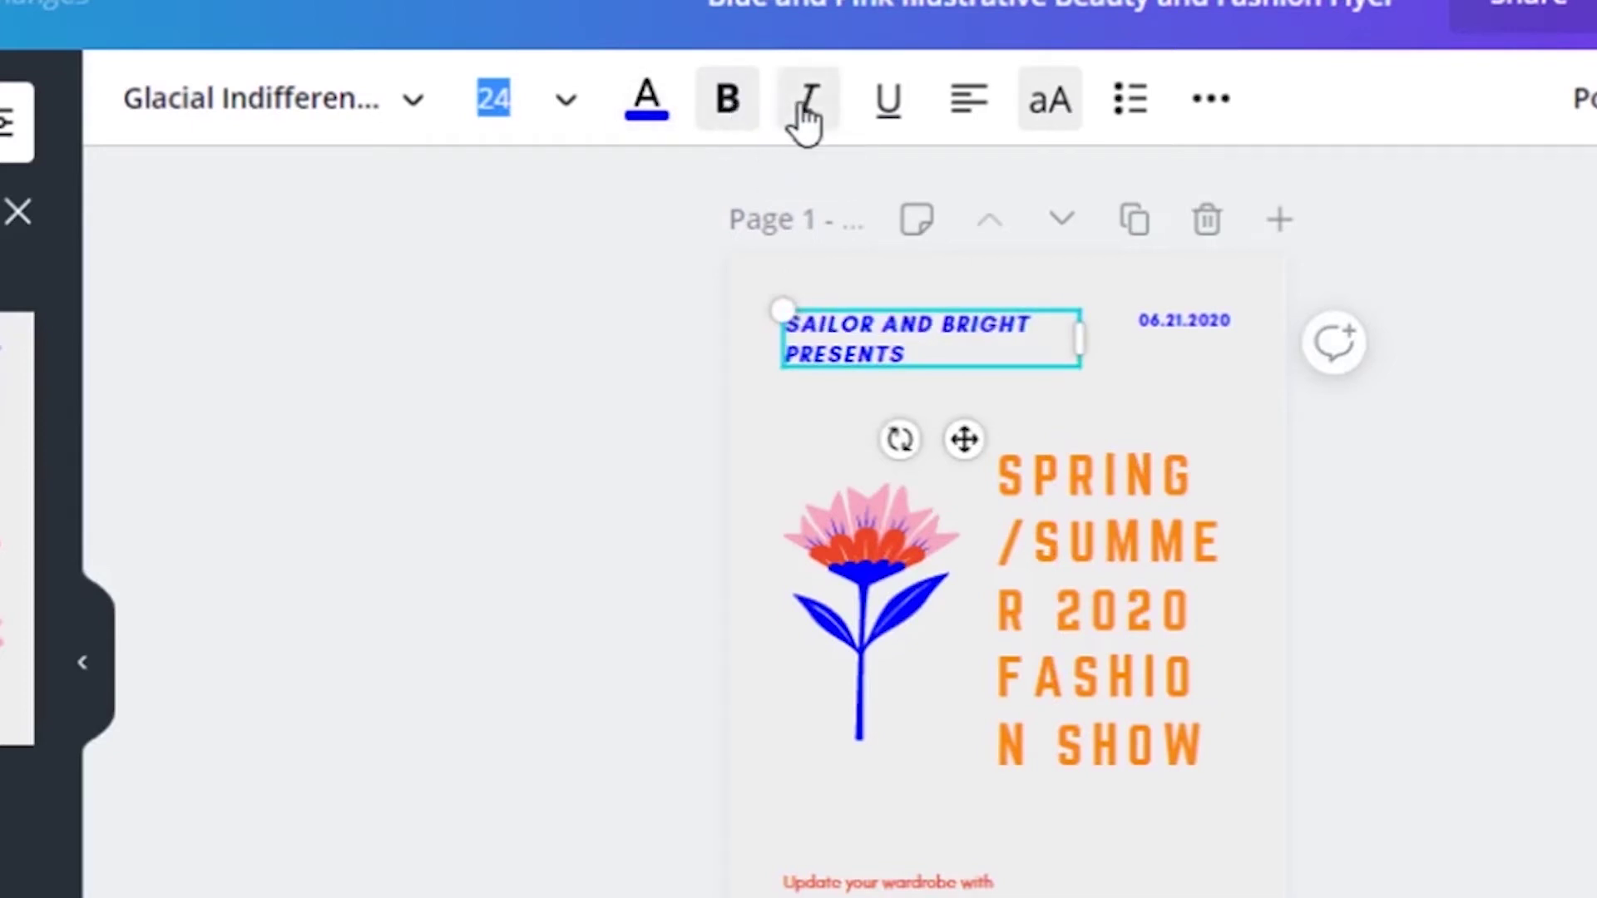
left_click(803, 116)
Step: Test underline and centre/right alignment on the header, ending left-aligned without underline
left_click(1083, 486)
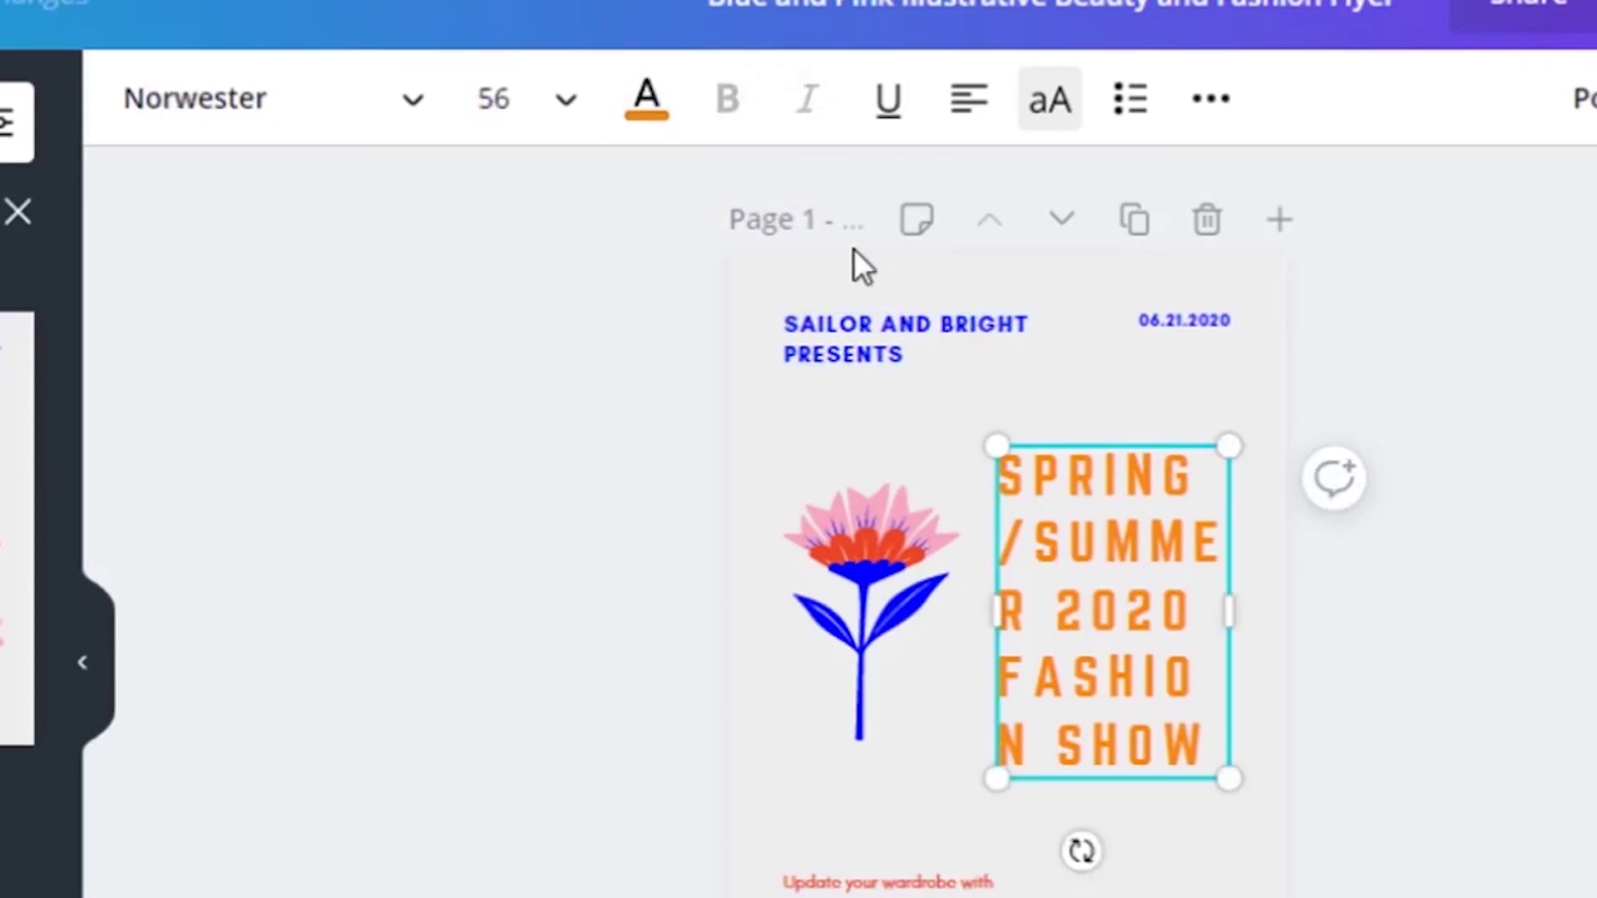
left_click(929, 362)
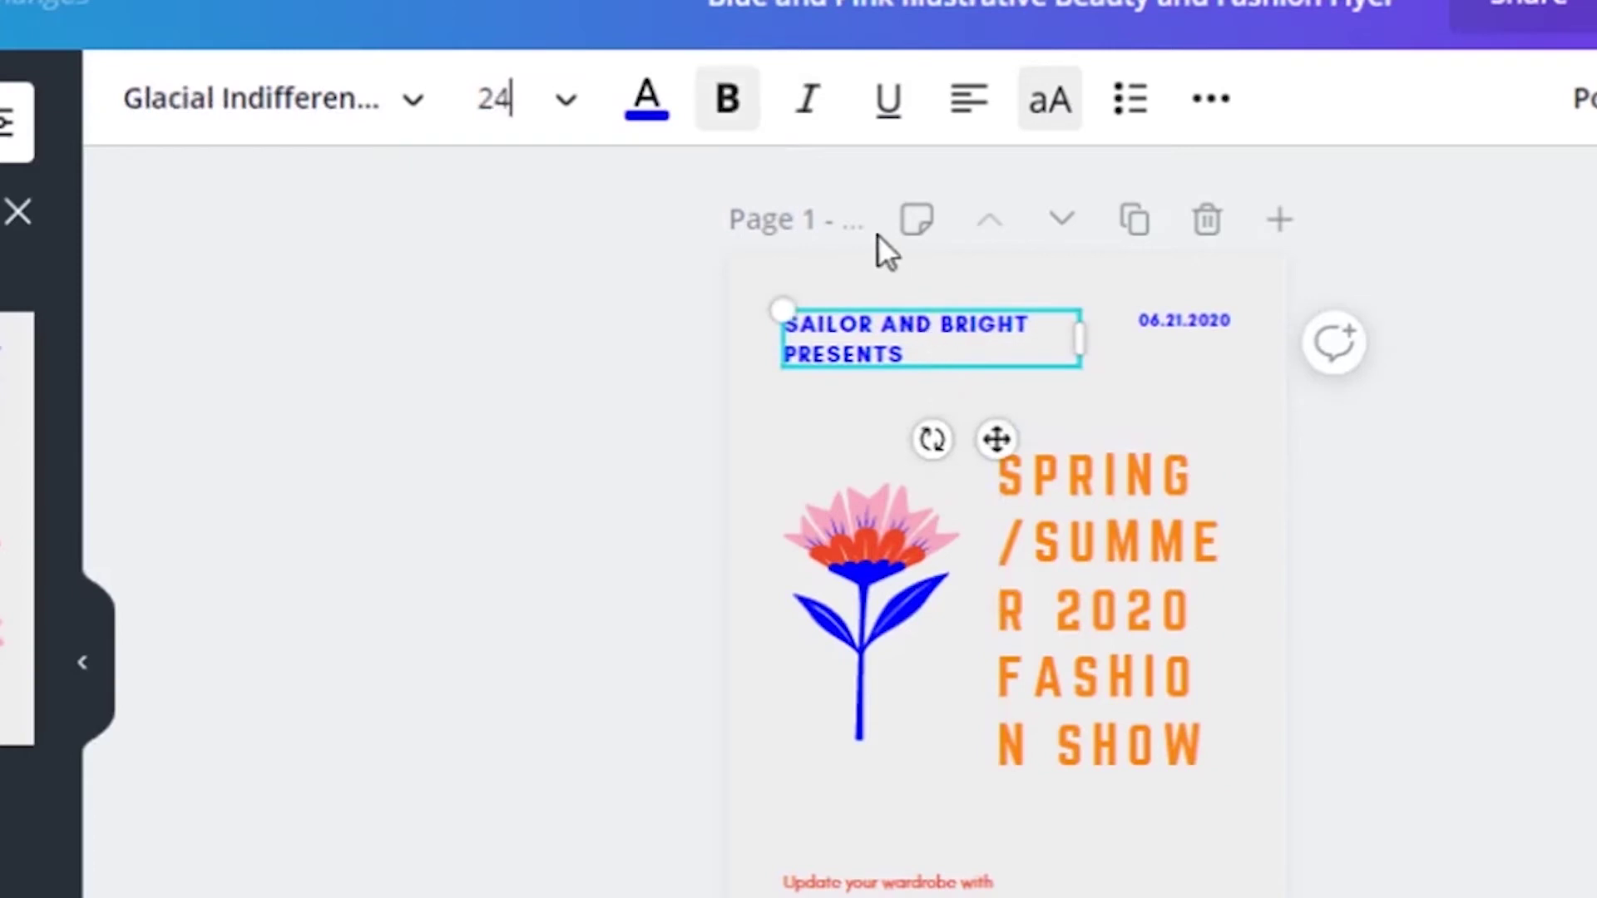
left_click(918, 110)
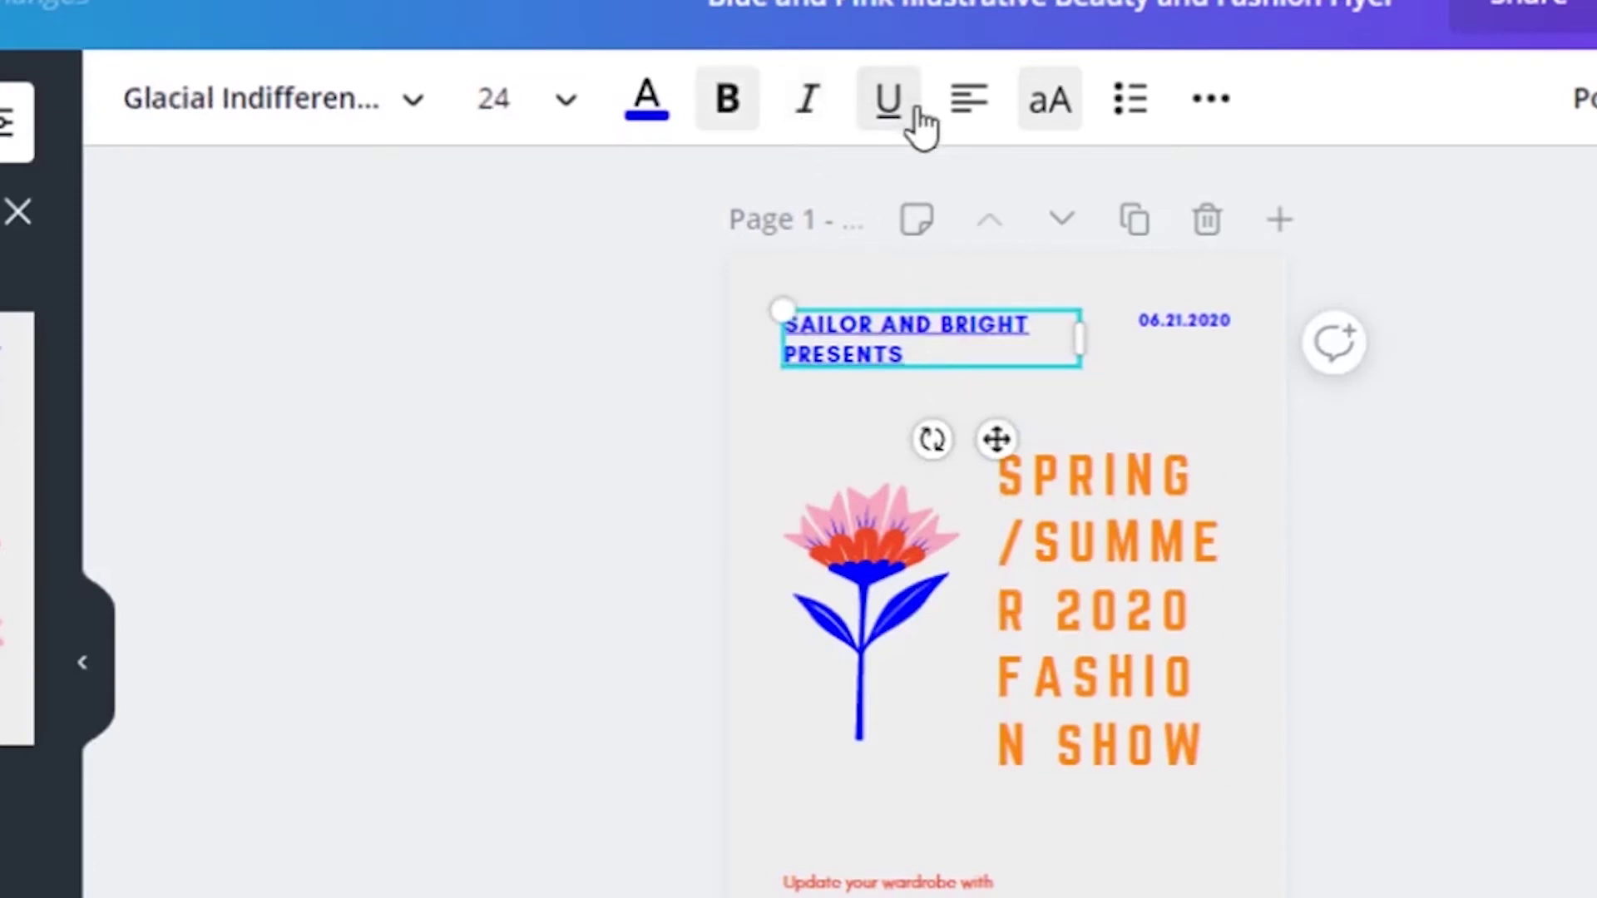
left_click(915, 112)
left_click(965, 101)
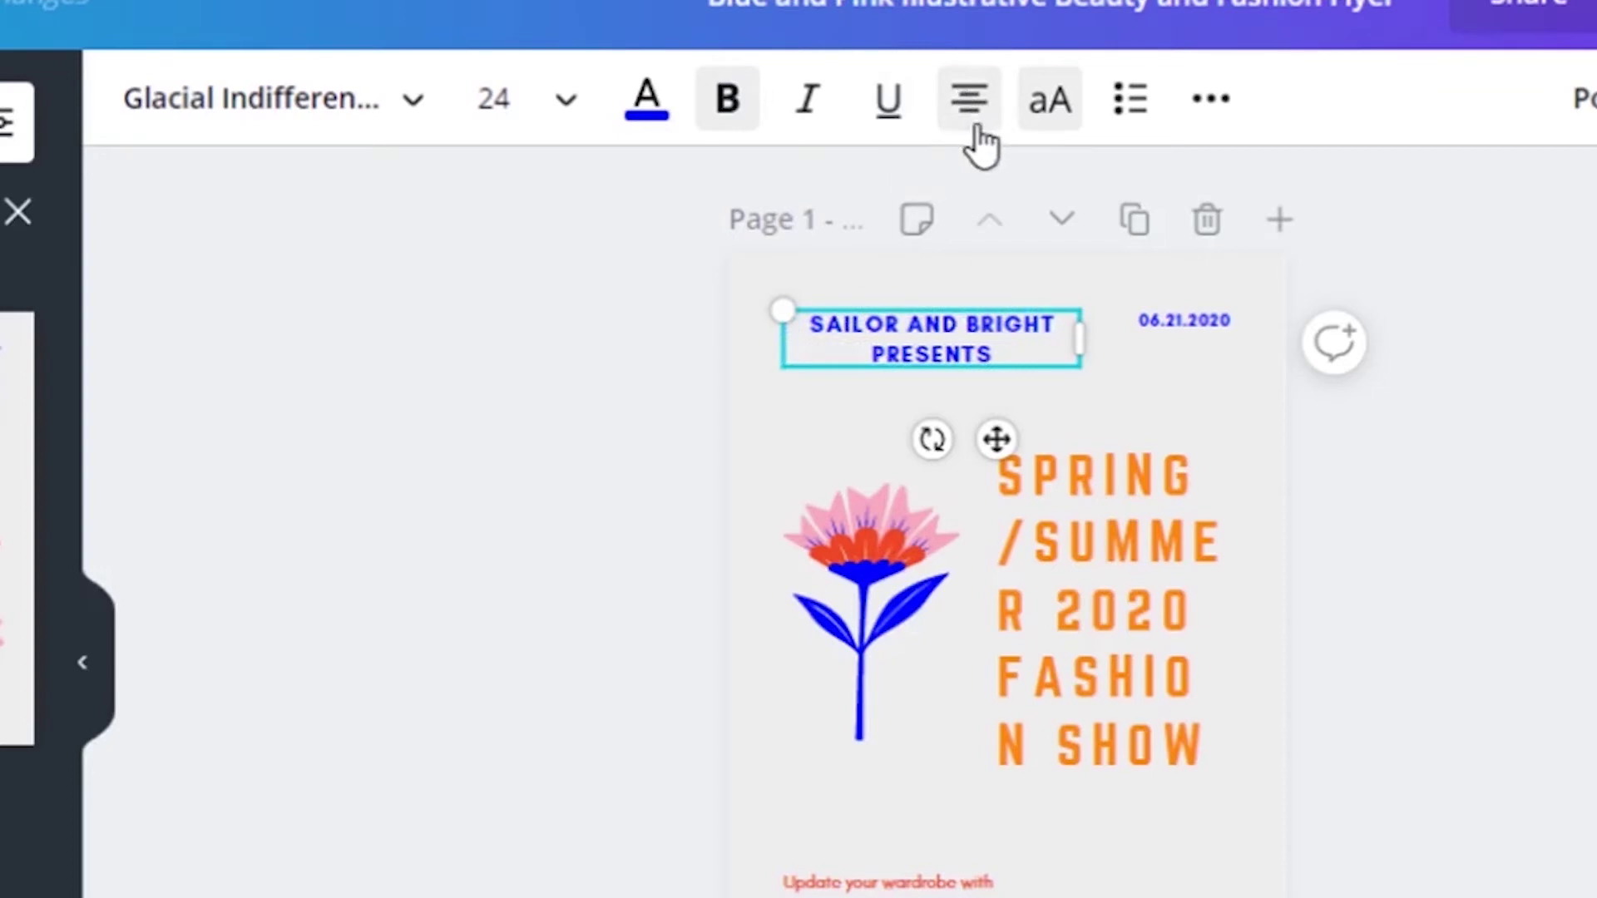
left_click(975, 125)
left_click(979, 127)
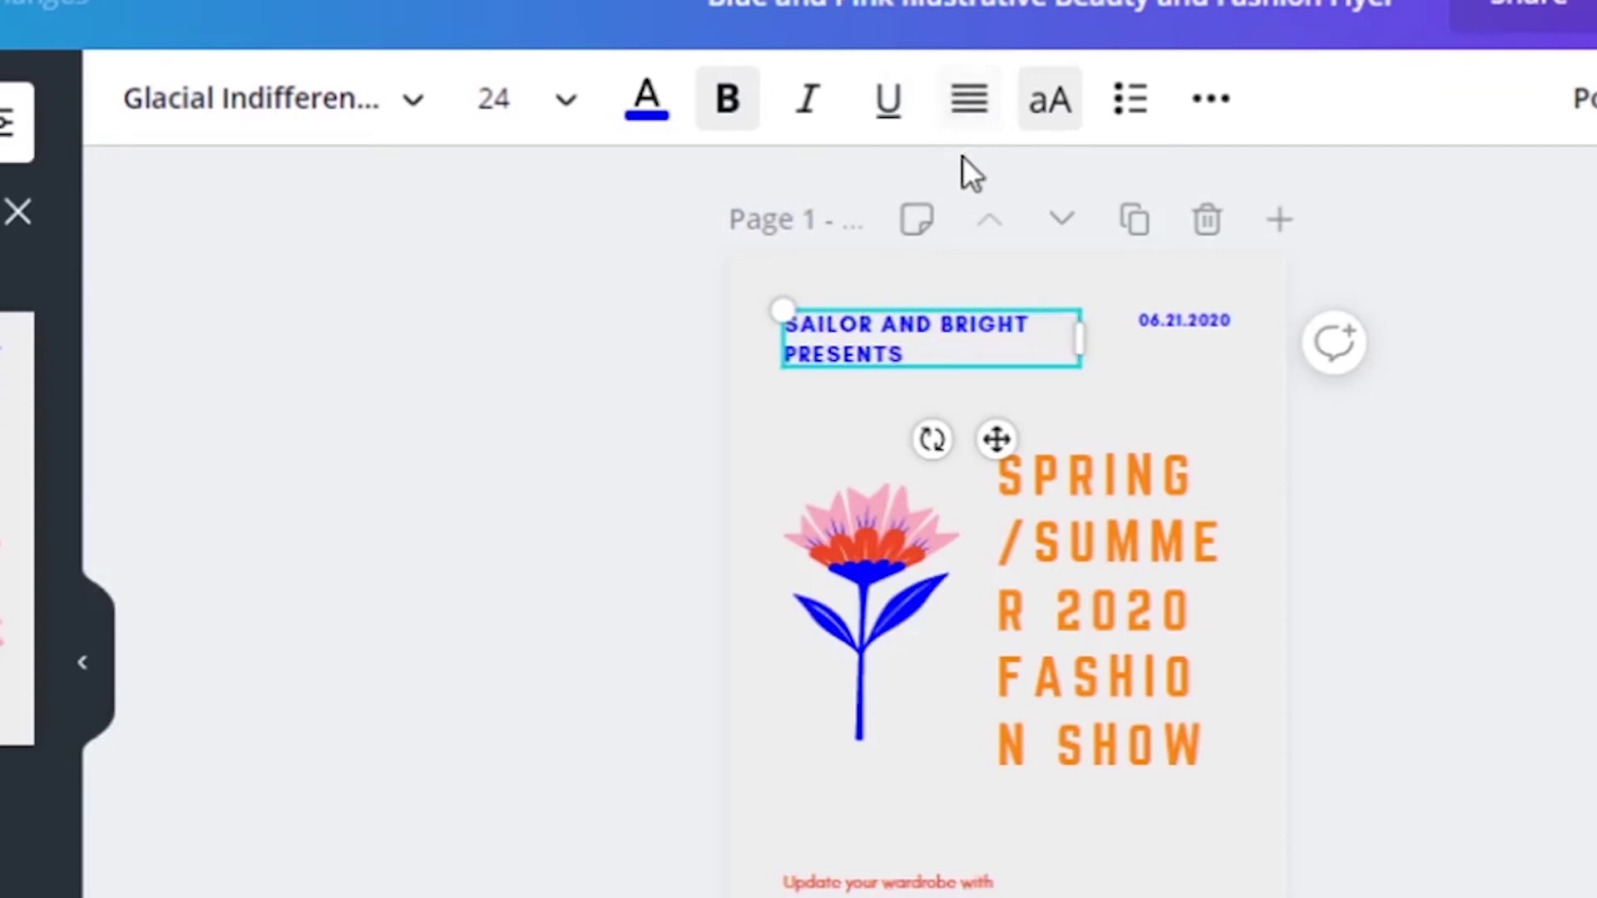
left_click(965, 126)
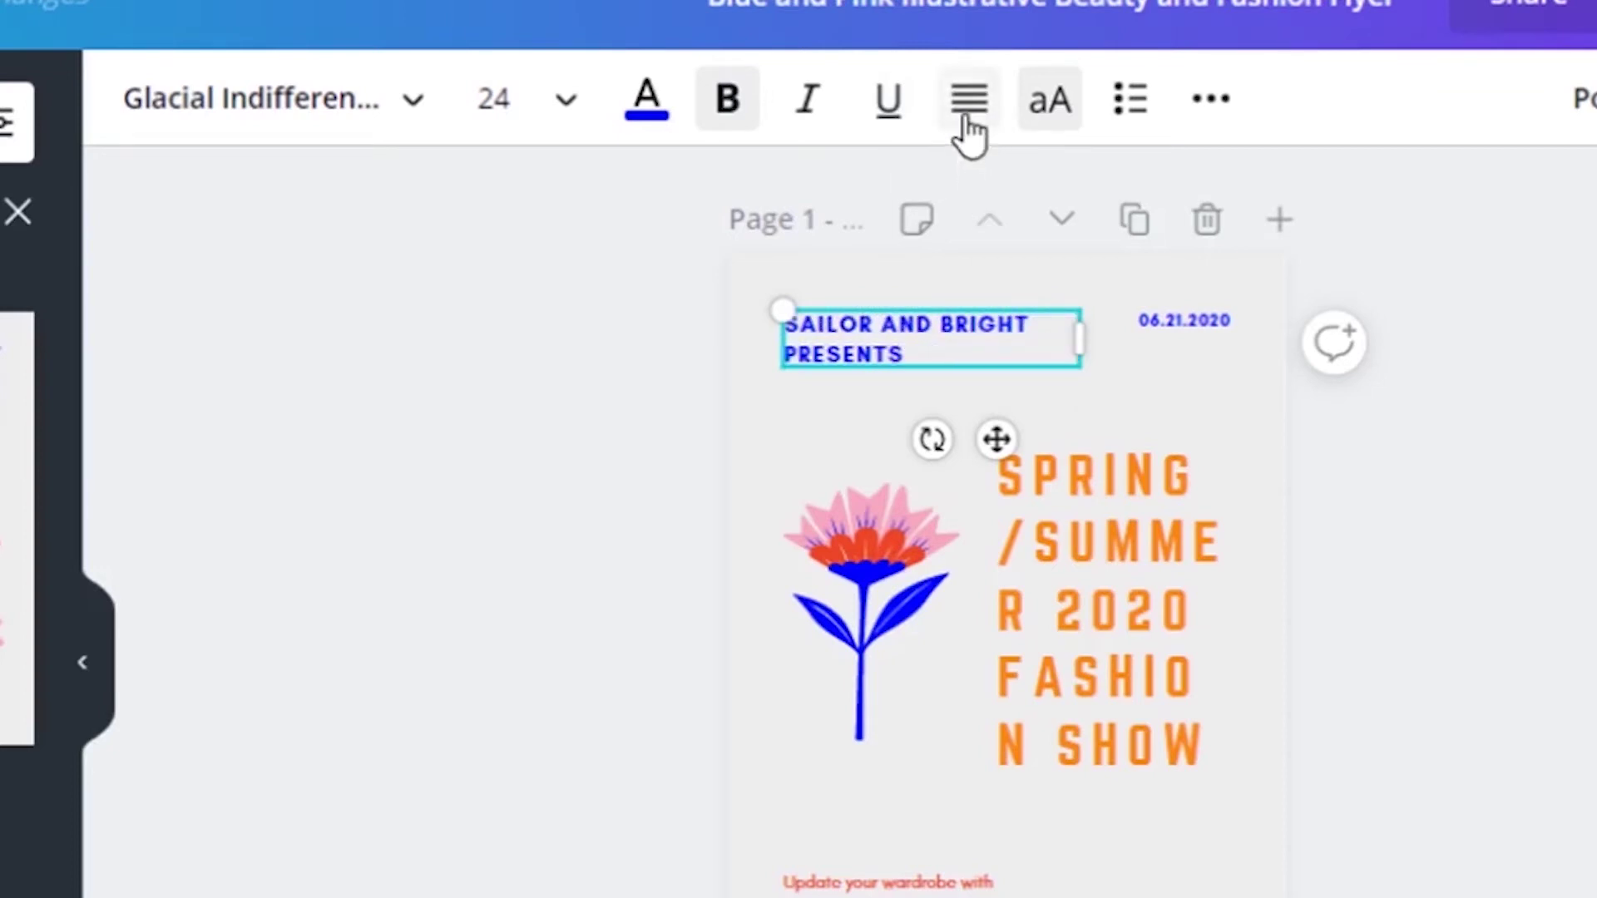
Step: Toggle the header between mixed and upper case, keeping it in upper case
left_click(1050, 104)
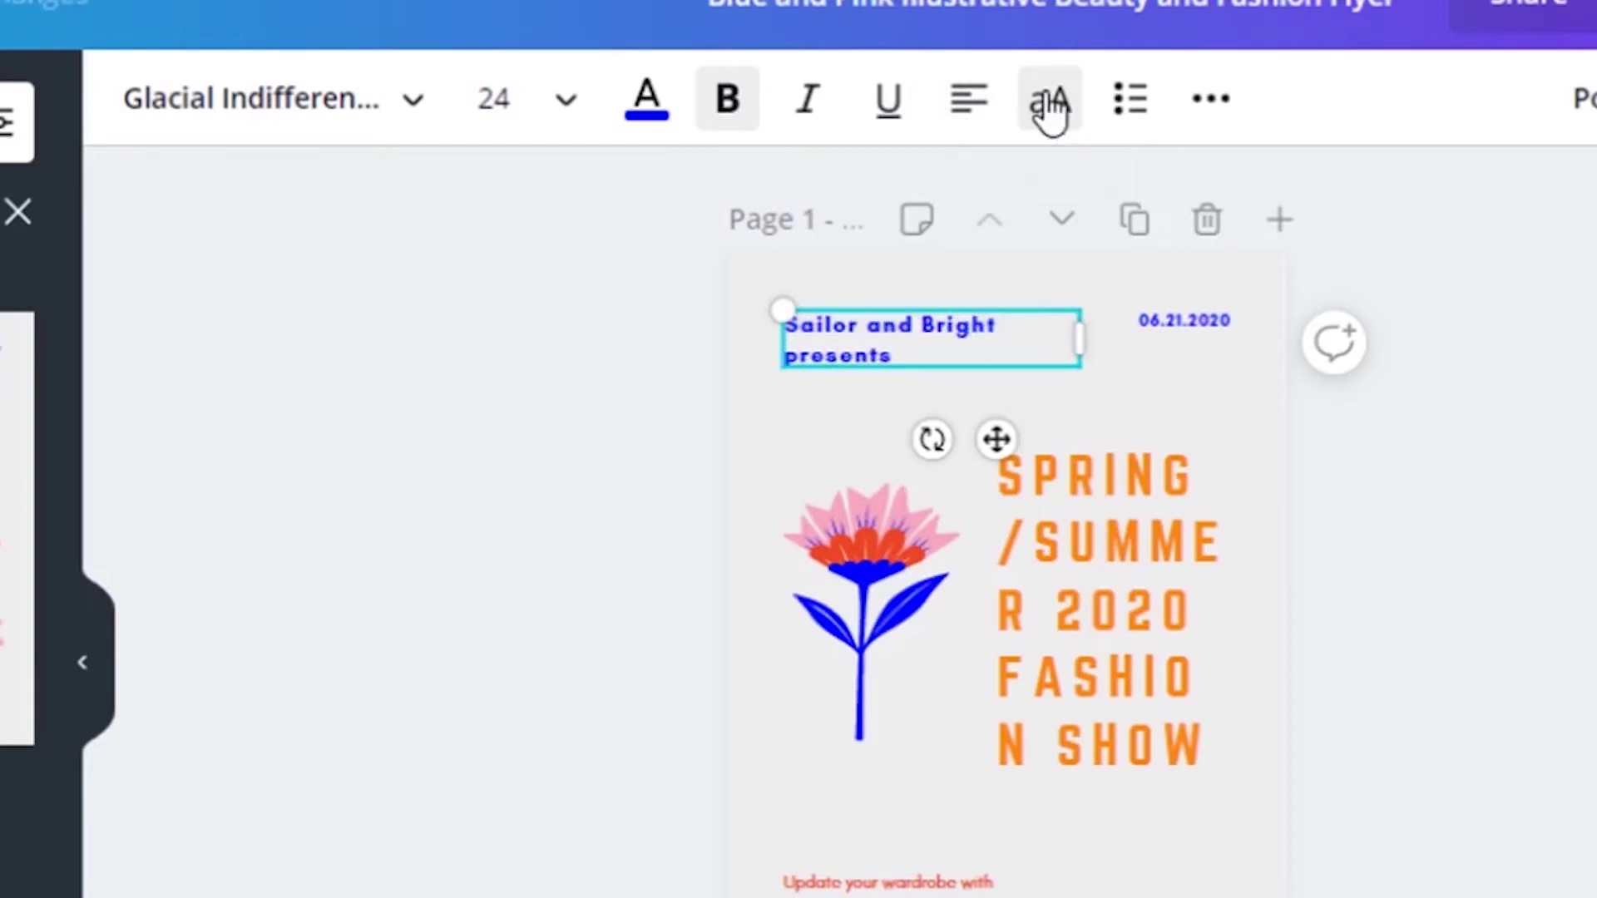
left_click(1050, 104)
left_click(1050, 104)
left_click(1050, 104)
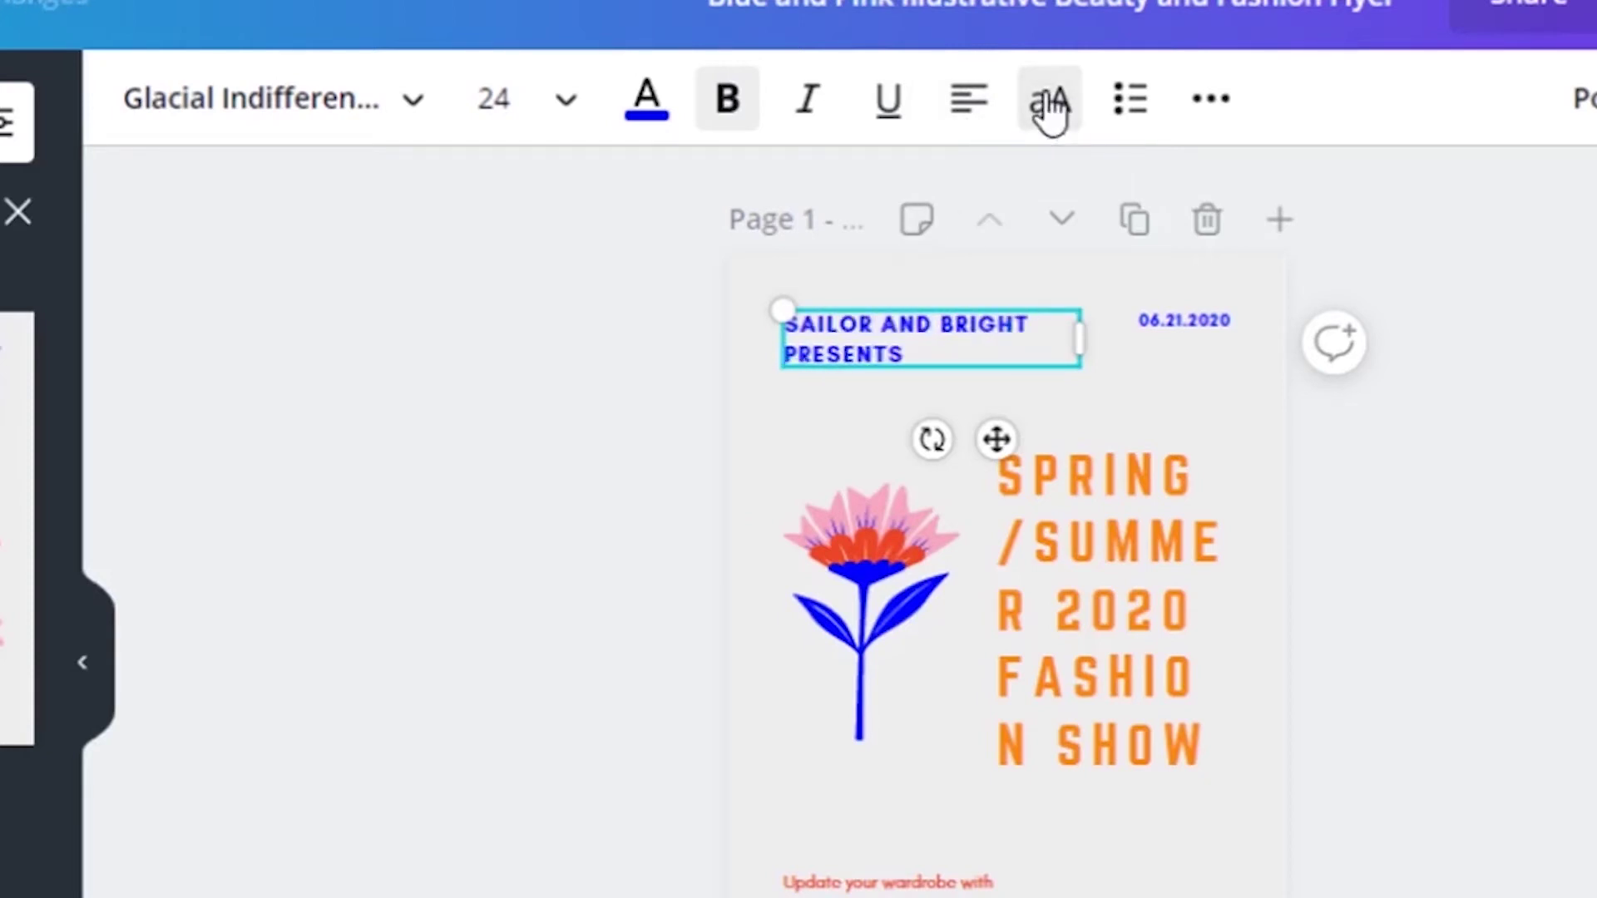
Step: Keep the SPRING/SUMMER headline in upper case and turn it into a bulleted list
left_click(1079, 661)
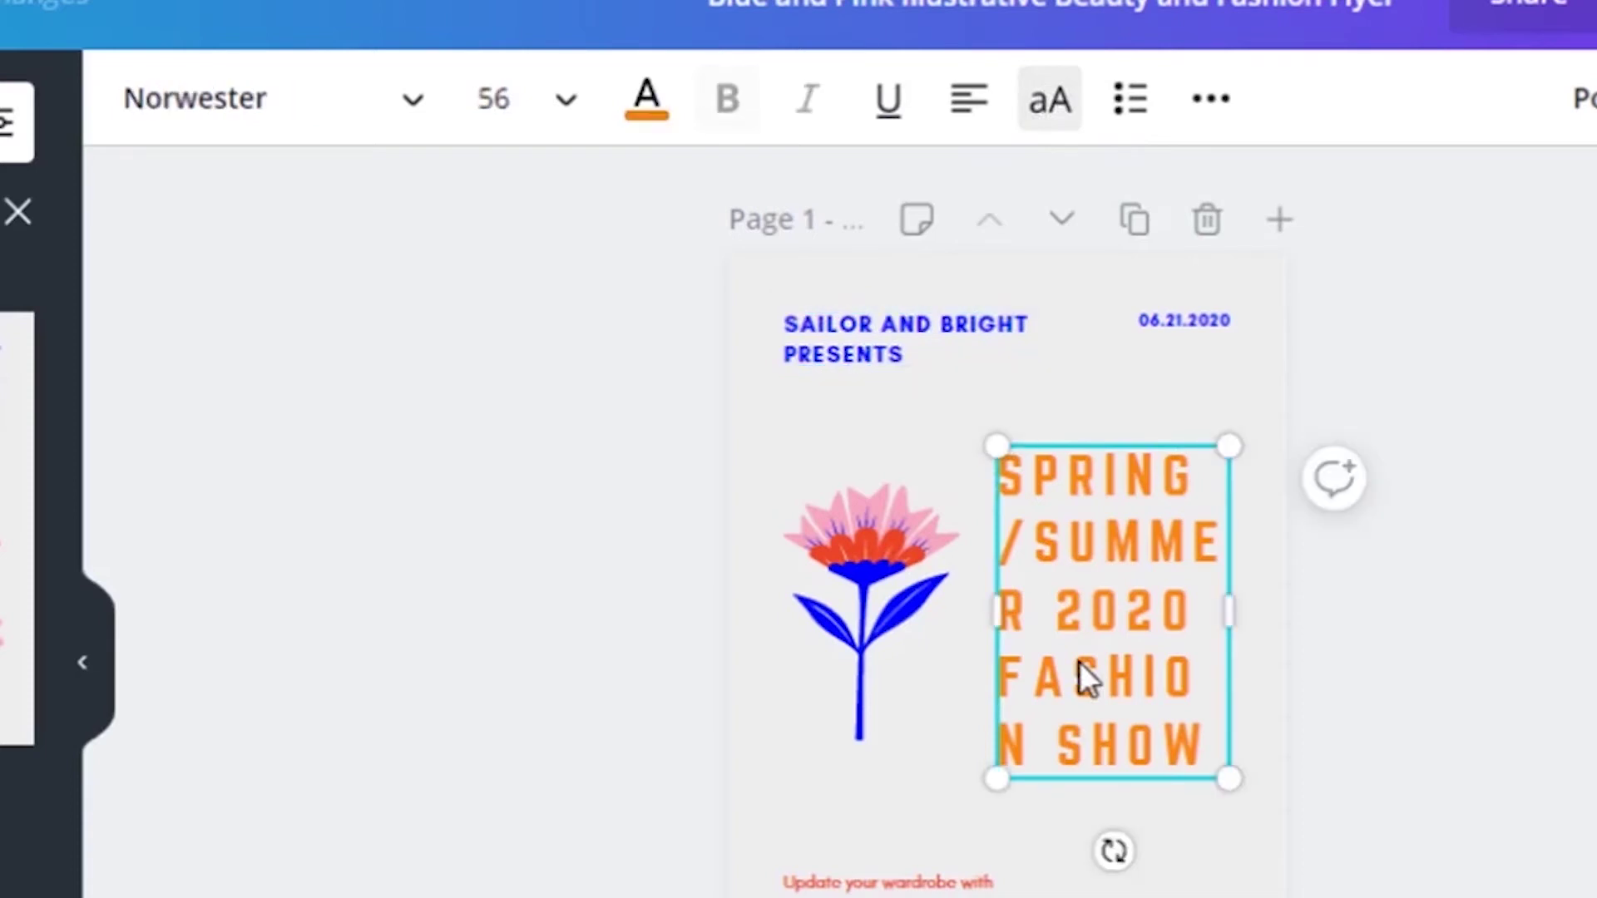
left_click(1042, 109)
left_click(1042, 108)
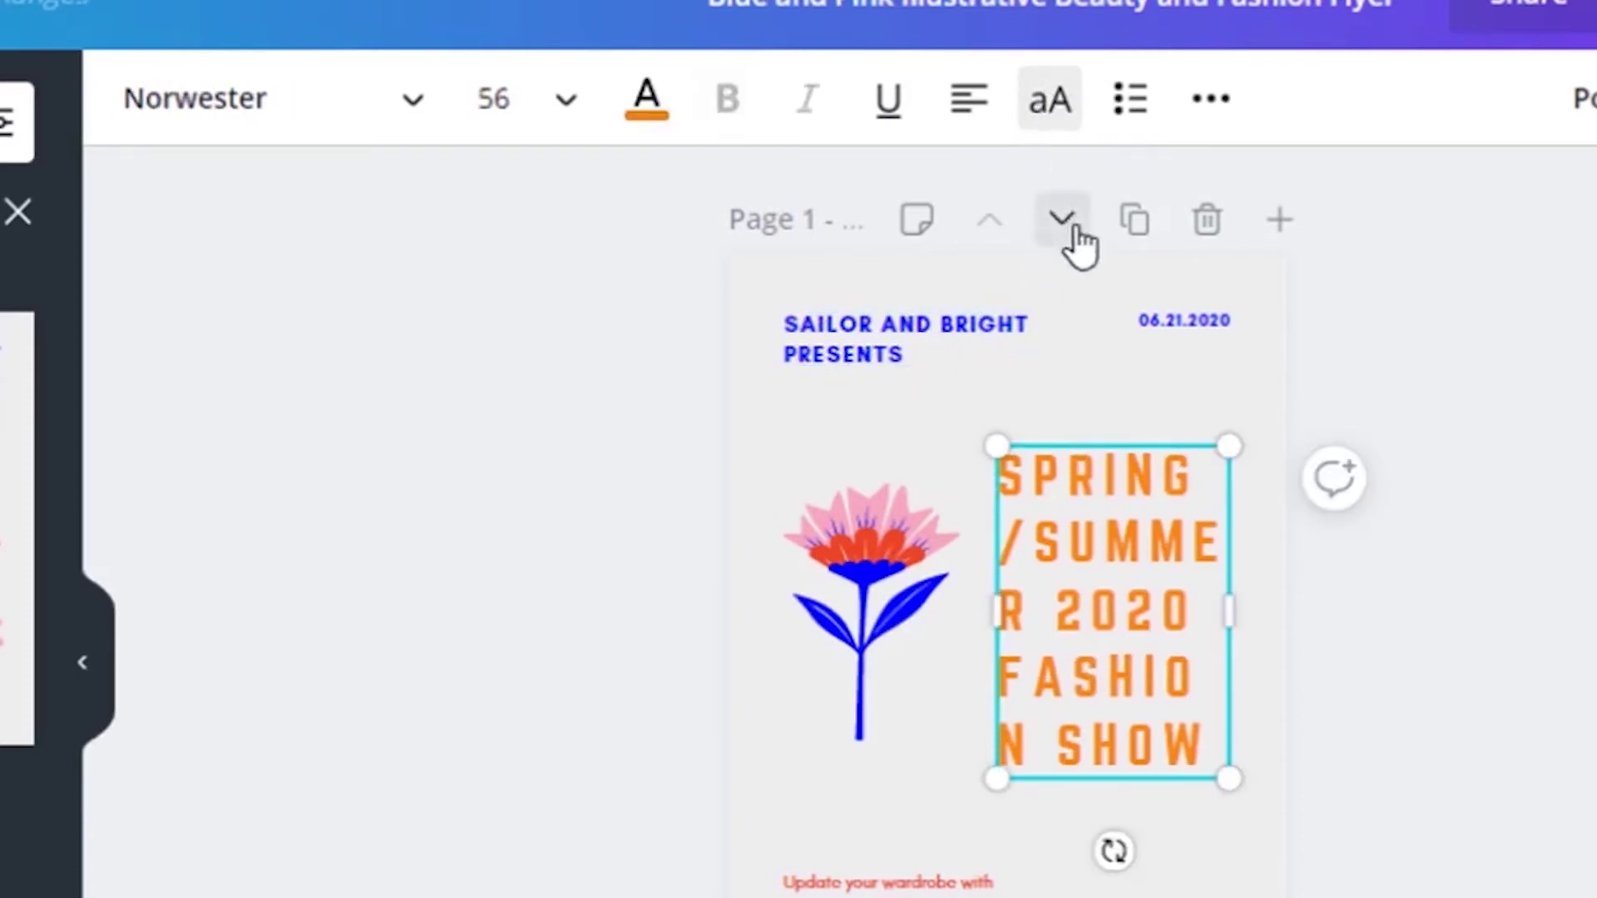
left_click(910, 356)
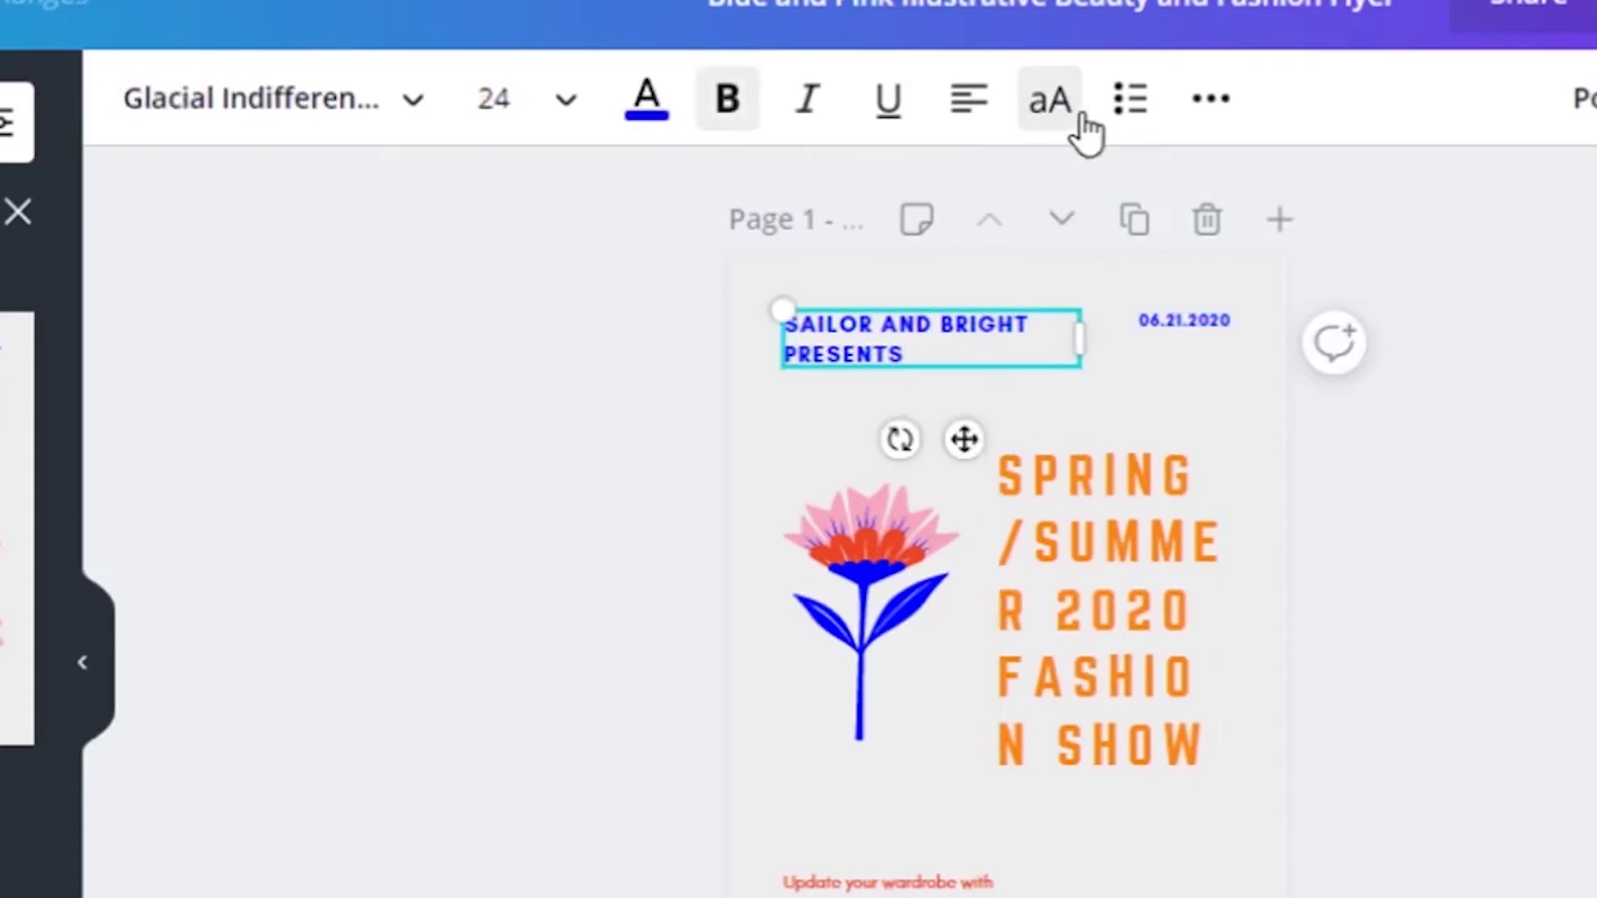
left_click(1135, 107)
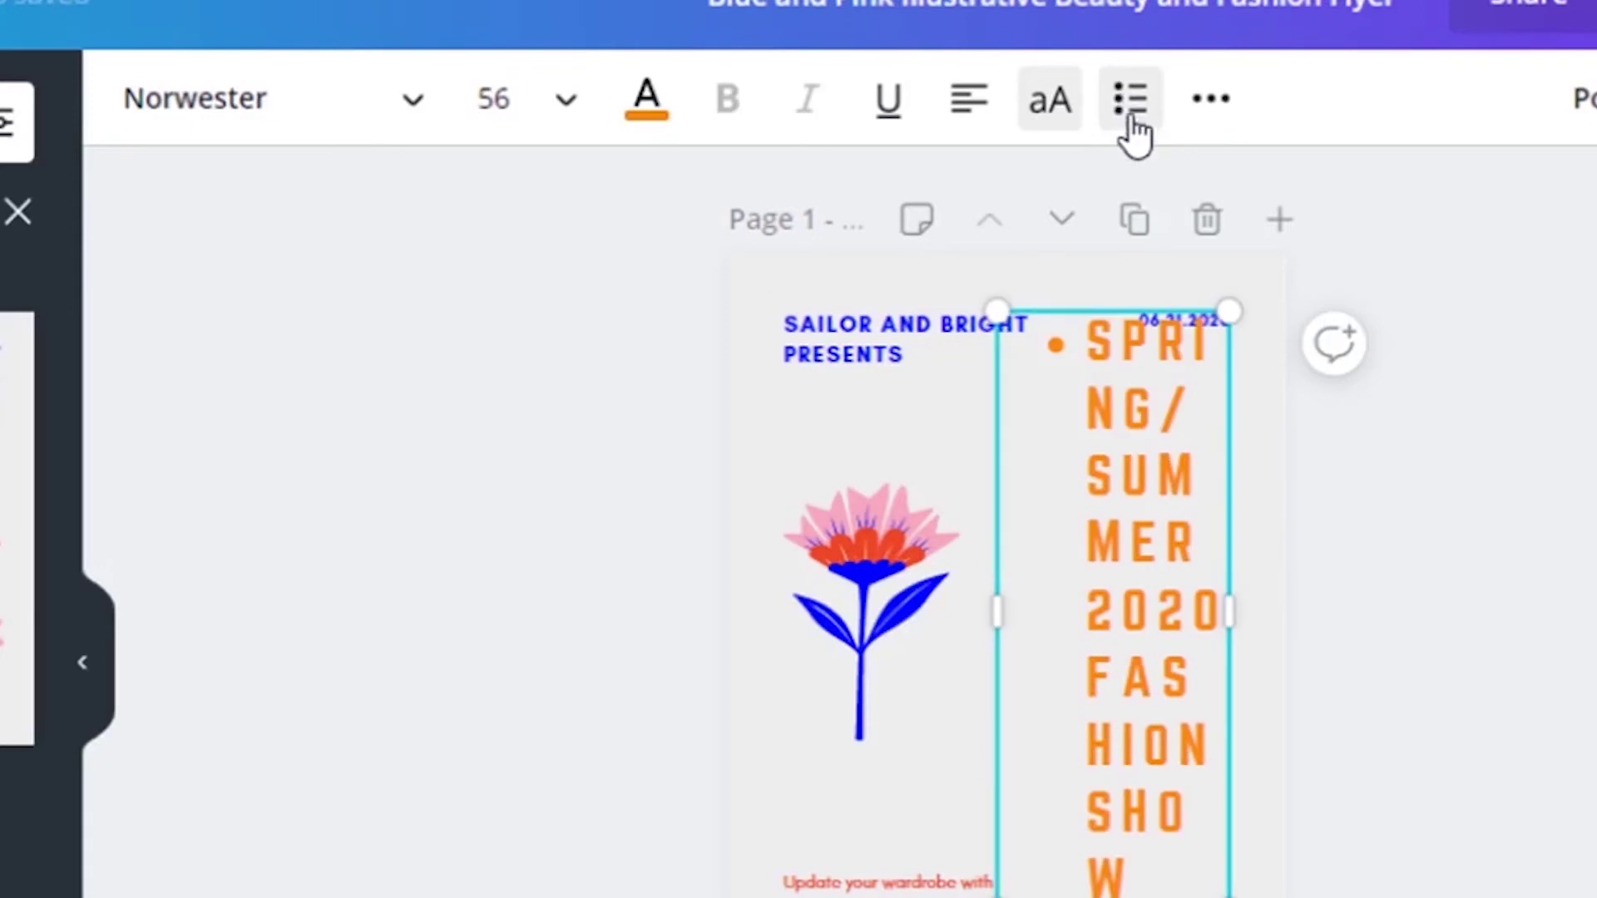
Step: Remove the headline's bullet and set its letter spacing to 148 and line height to 1.05
left_click(1123, 112)
left_click(1190, 99)
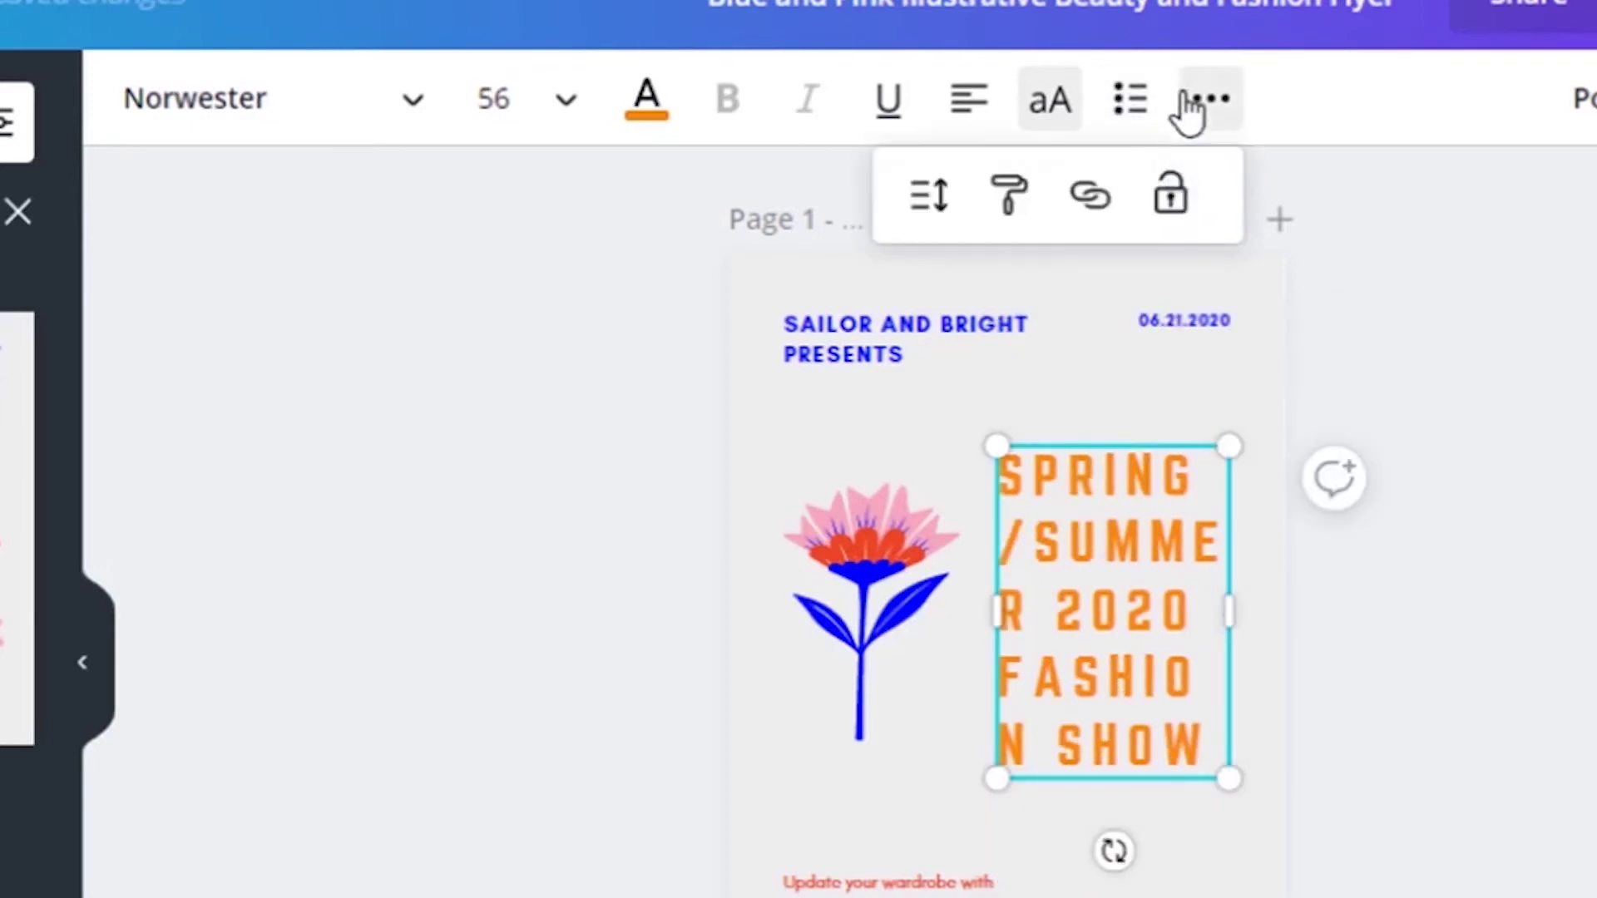
left_click(928, 200)
mouse_move(1221, 318)
left_mouse_down()
mouse_move(1198, 325)
mouse_move(1249, 323)
mouse_move(1175, 337)
mouse_move(1224, 341)
left_mouse_up()
left_click_drag(1234, 398, 1208, 446)
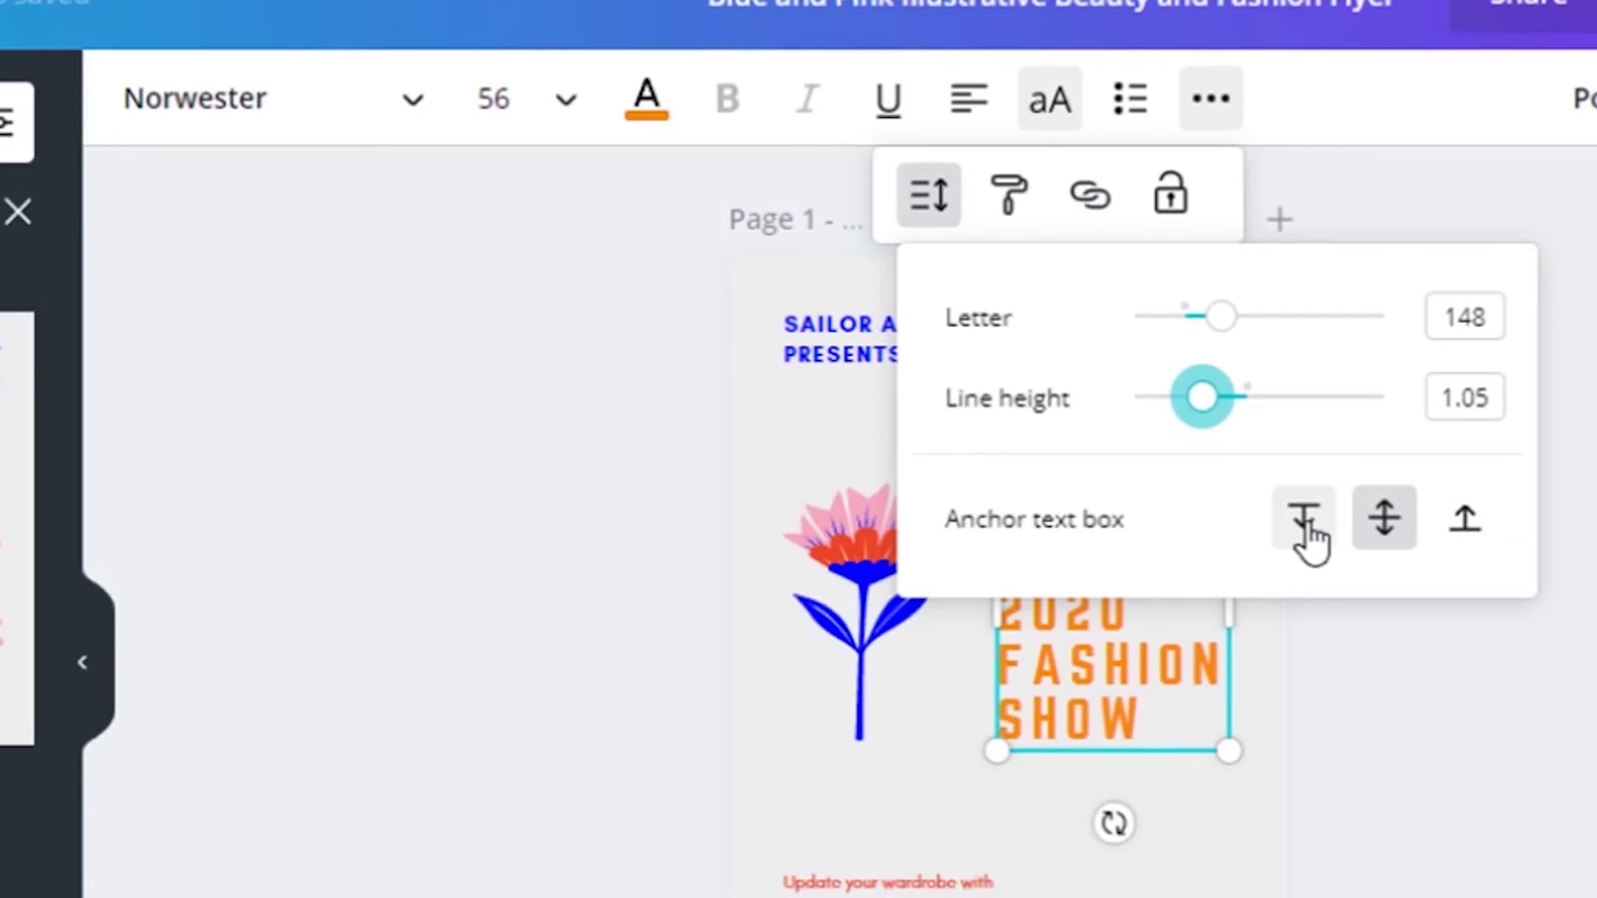
Step: Copy the headline's style, undoing an accidental paste onto the SAILOR AND BRIGHT PRESENTS header
left_click(1038, 212)
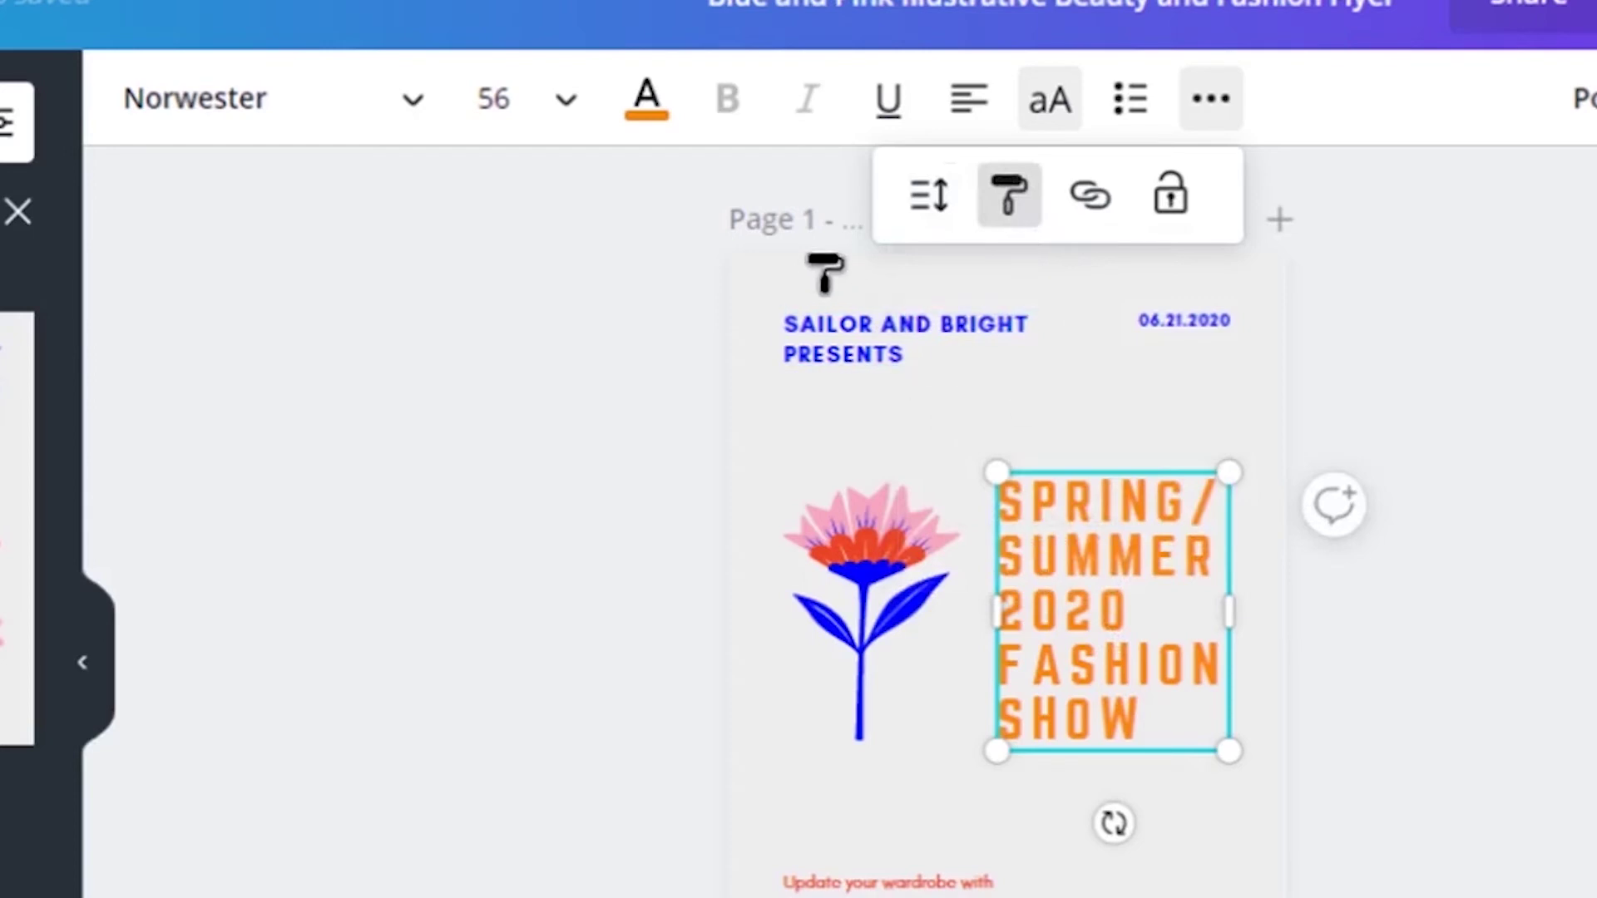
left_click(834, 341)
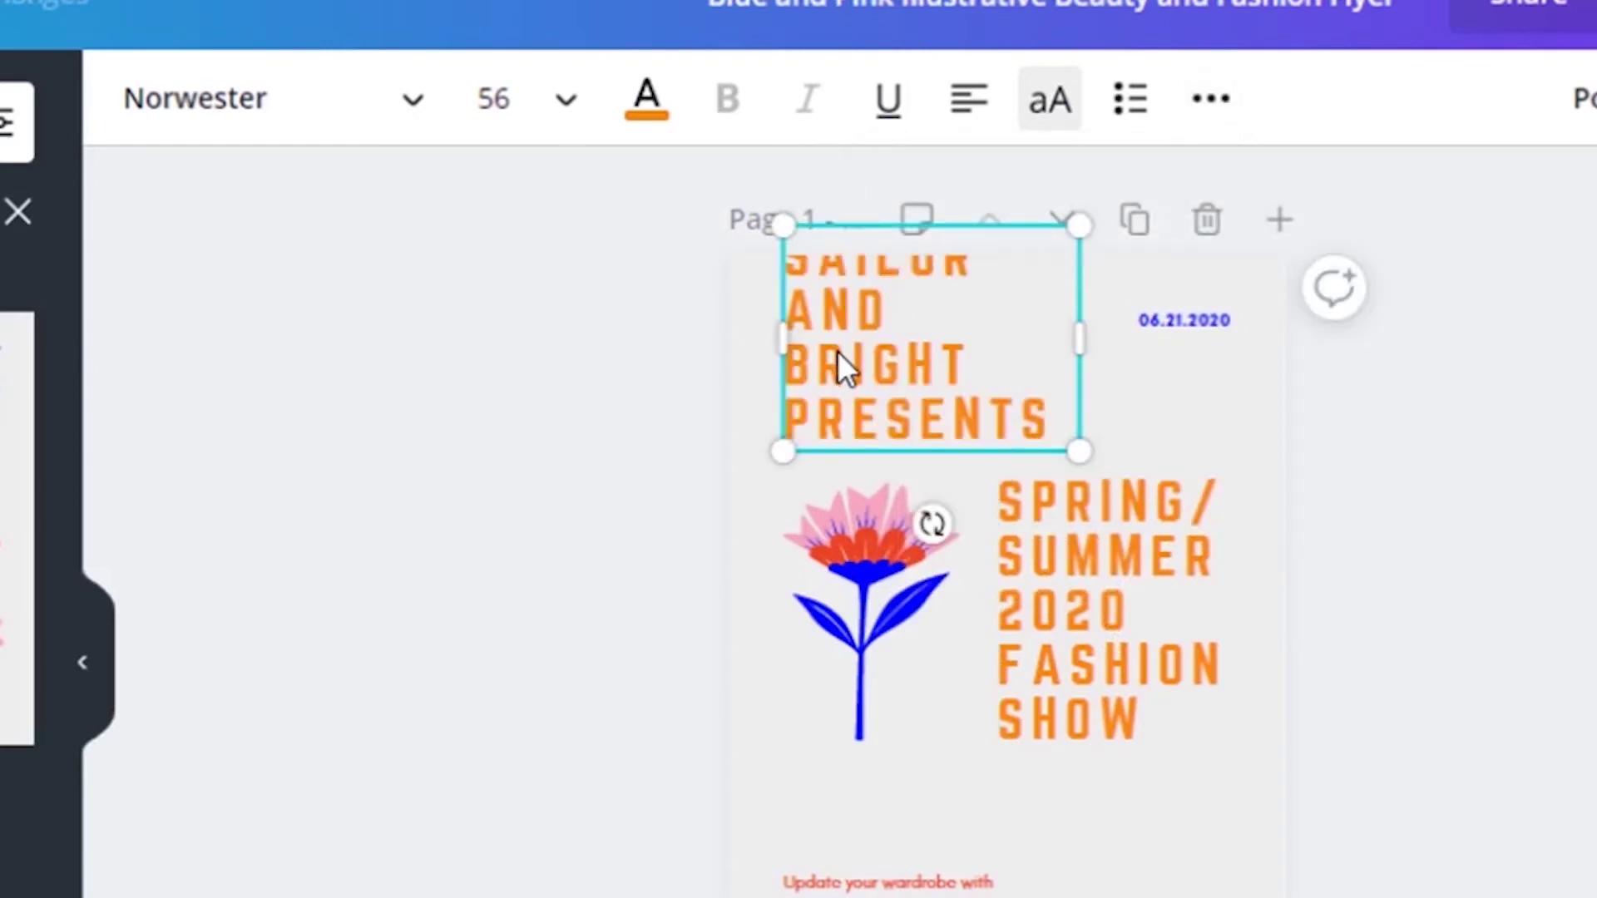
key("ctrl+z")
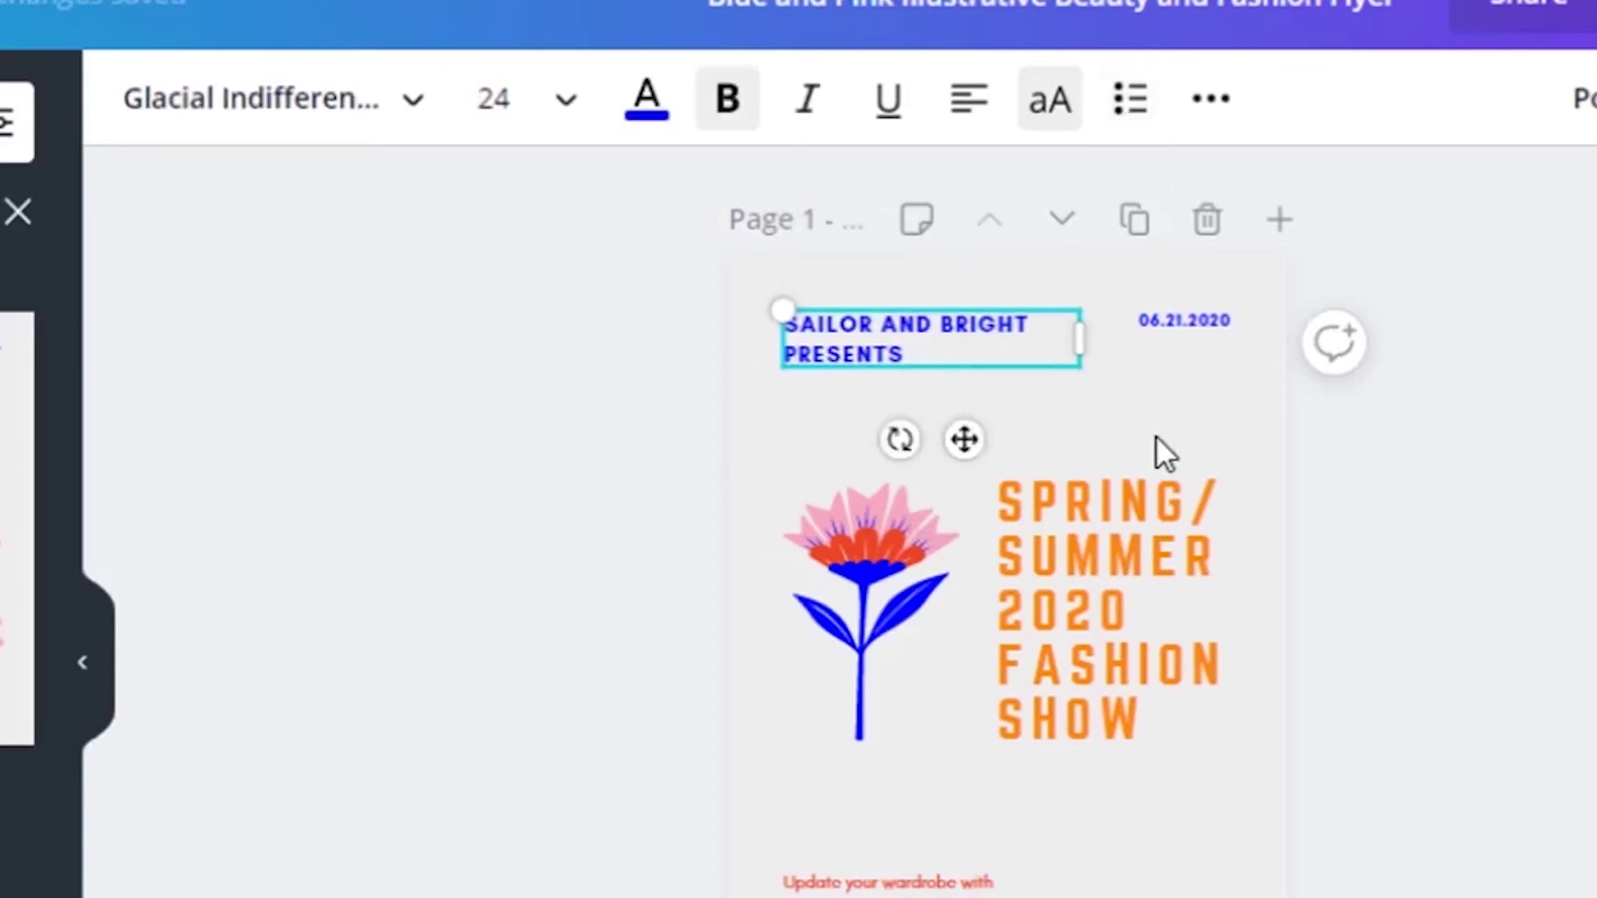
scroll(1265, 649, "down", 10)
scroll(1265, 649, "up", 7)
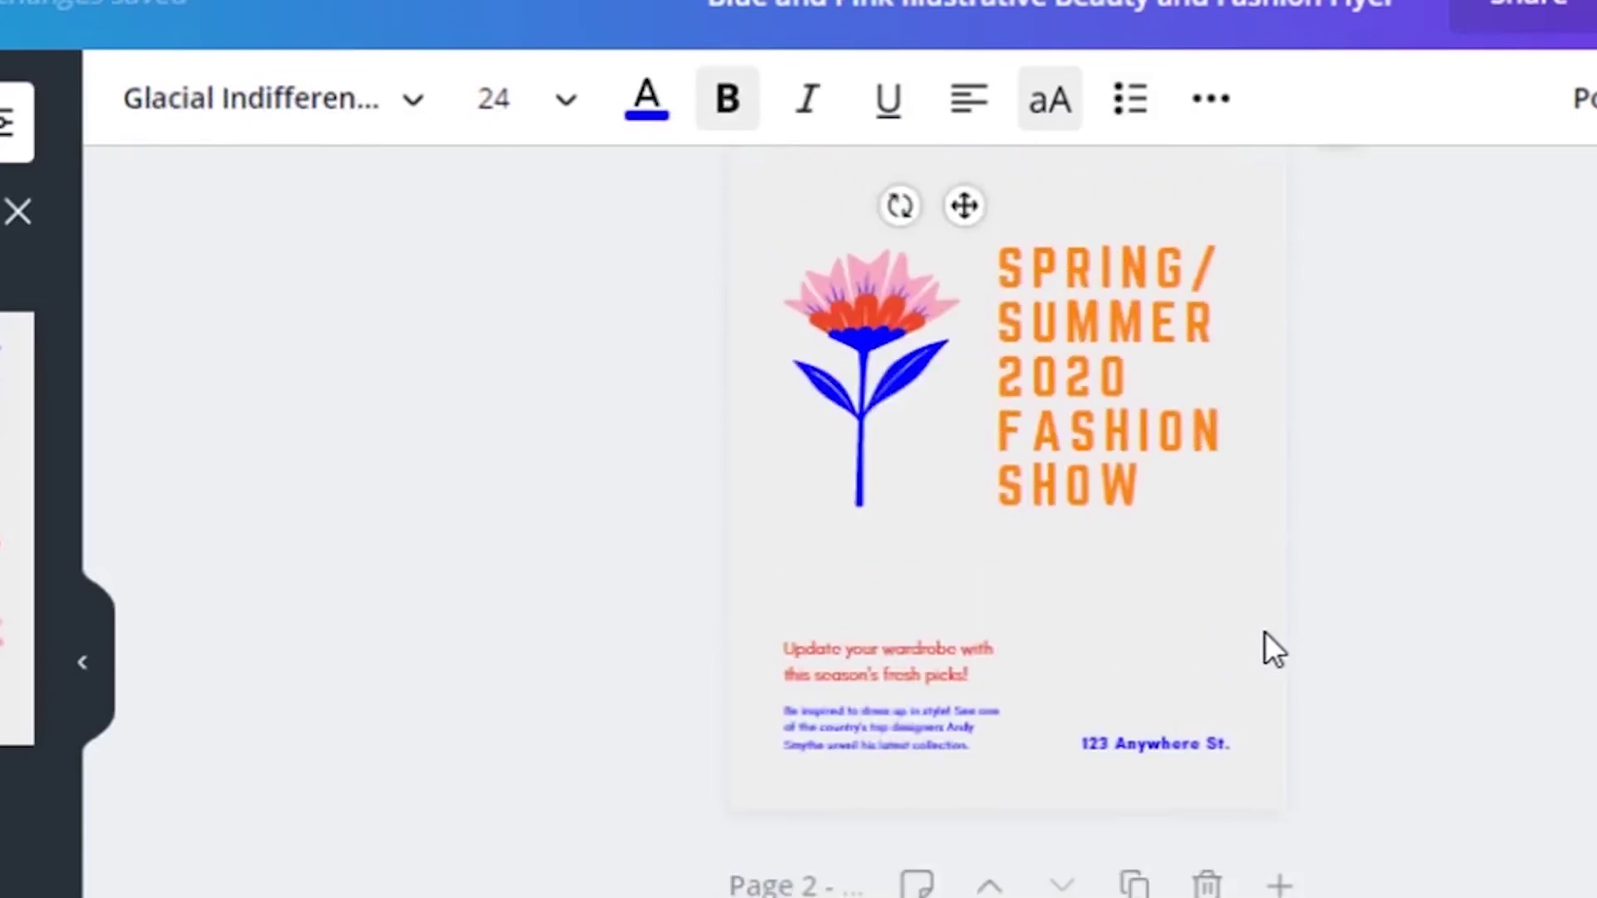
Step: Copy the orange headline's style and paste it onto page 2's SUNNY DAYS ARE HERE! heading
left_click(1140, 499)
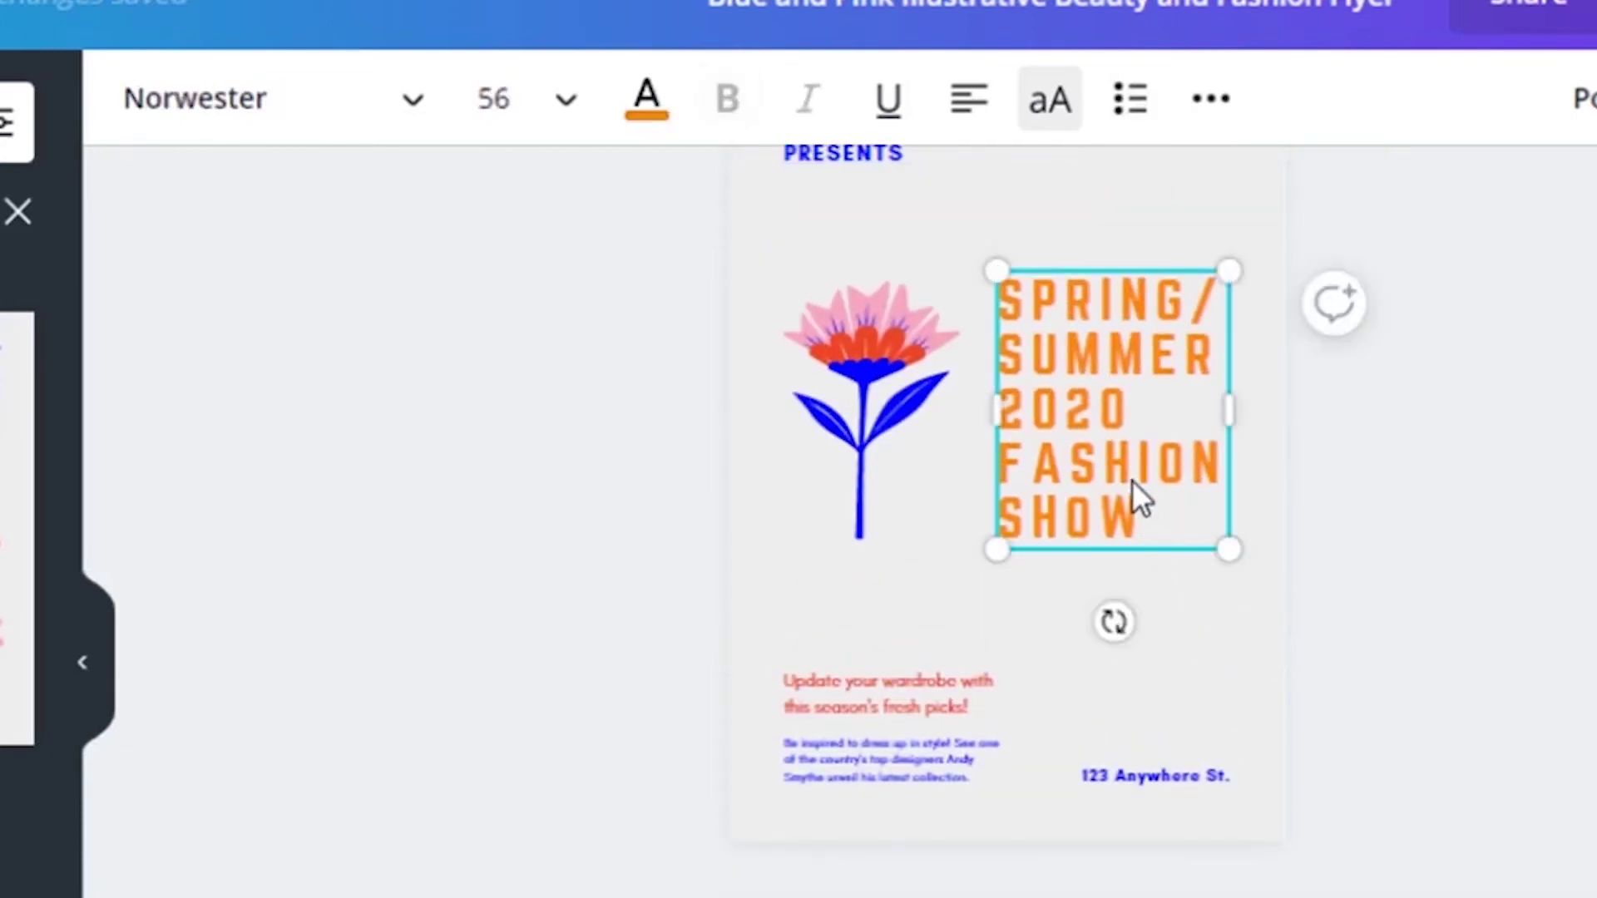
left_click(1207, 106)
left_click(1025, 208)
scroll(1198, 613, "down", 8)
scroll(1237, 613, "up", 4)
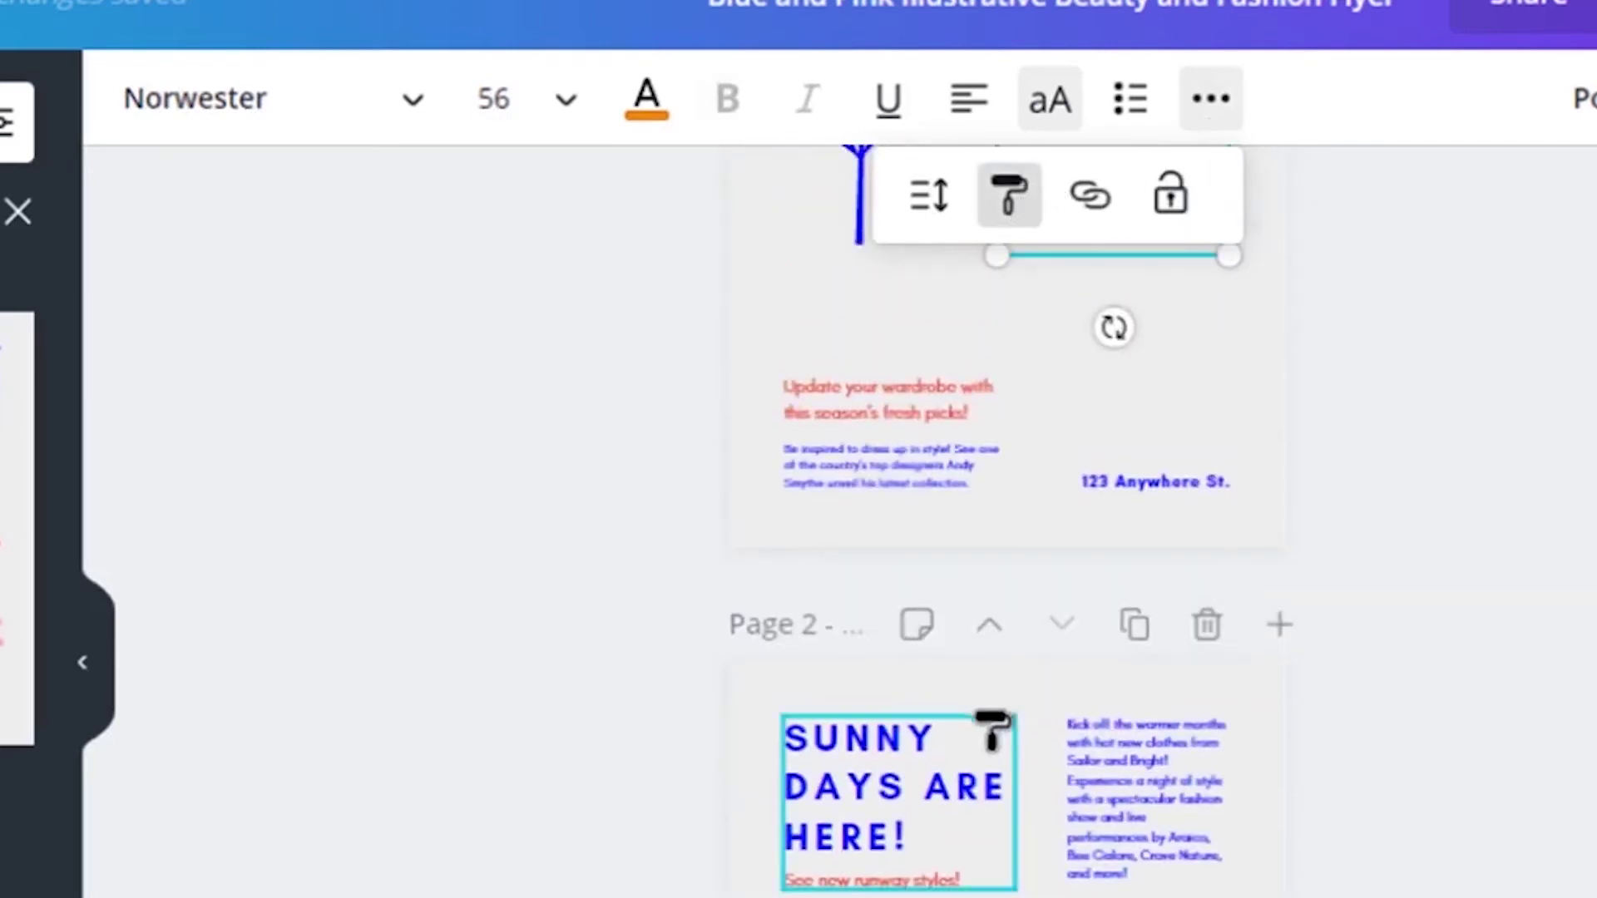
left_click(885, 811)
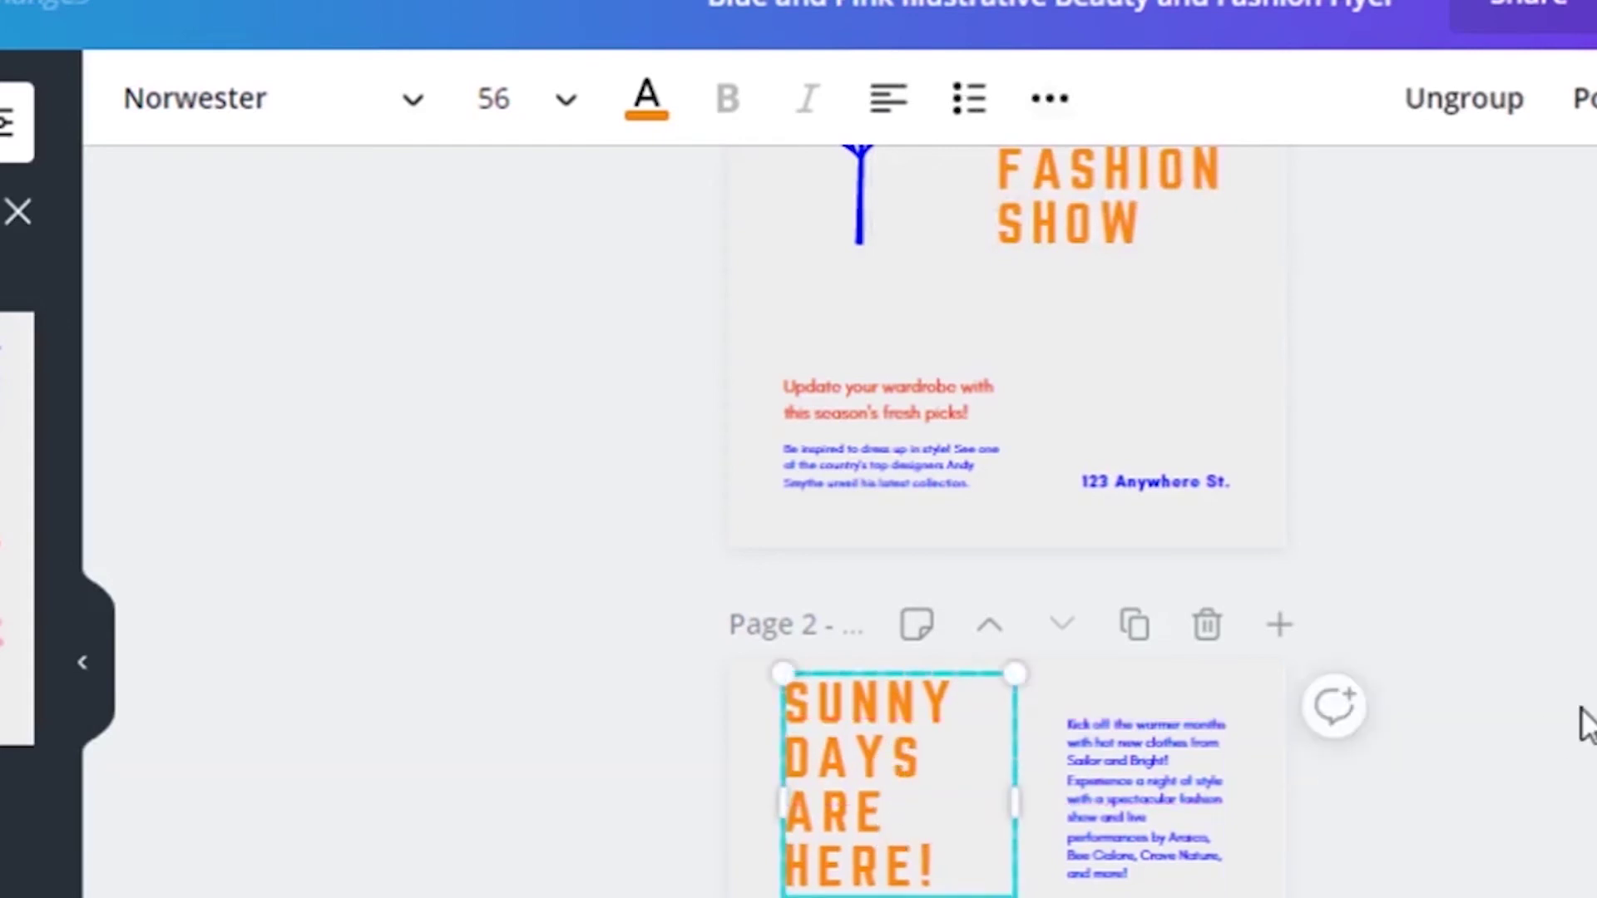
scroll(1586, 724, "down", 8)
scroll(1587, 724, "up", 4)
scroll(1152, 724, "down", 3)
scroll(1152, 724, "up", 10)
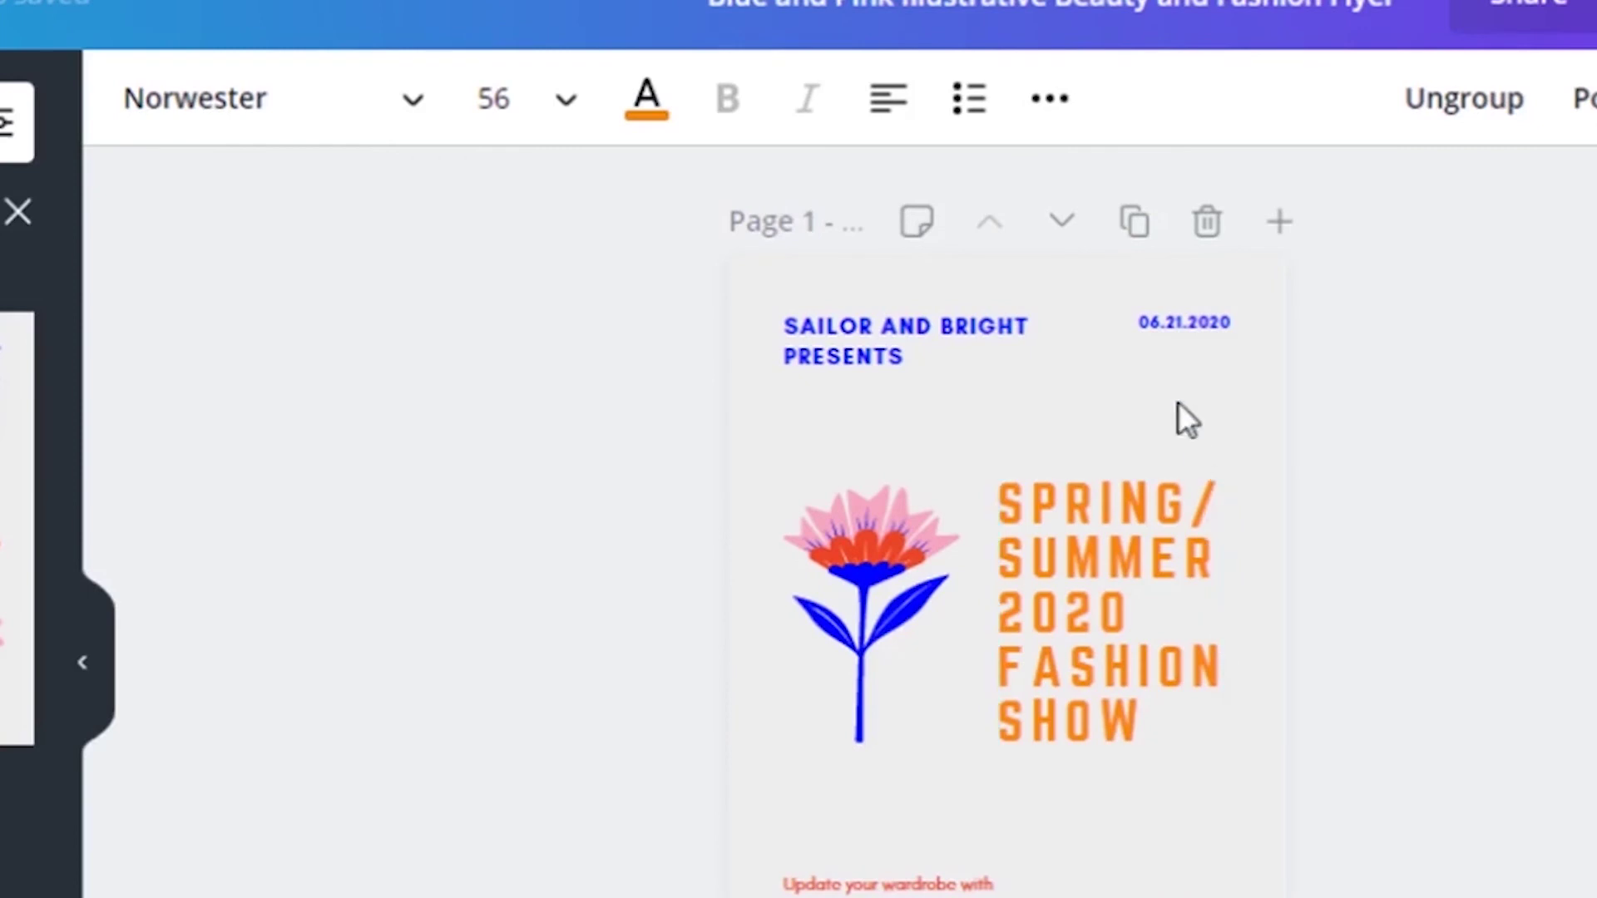
Step: Hyperlink the SAILOR AND BRIGHT PRESENTS line to the external website's URL
left_click(1048, 100)
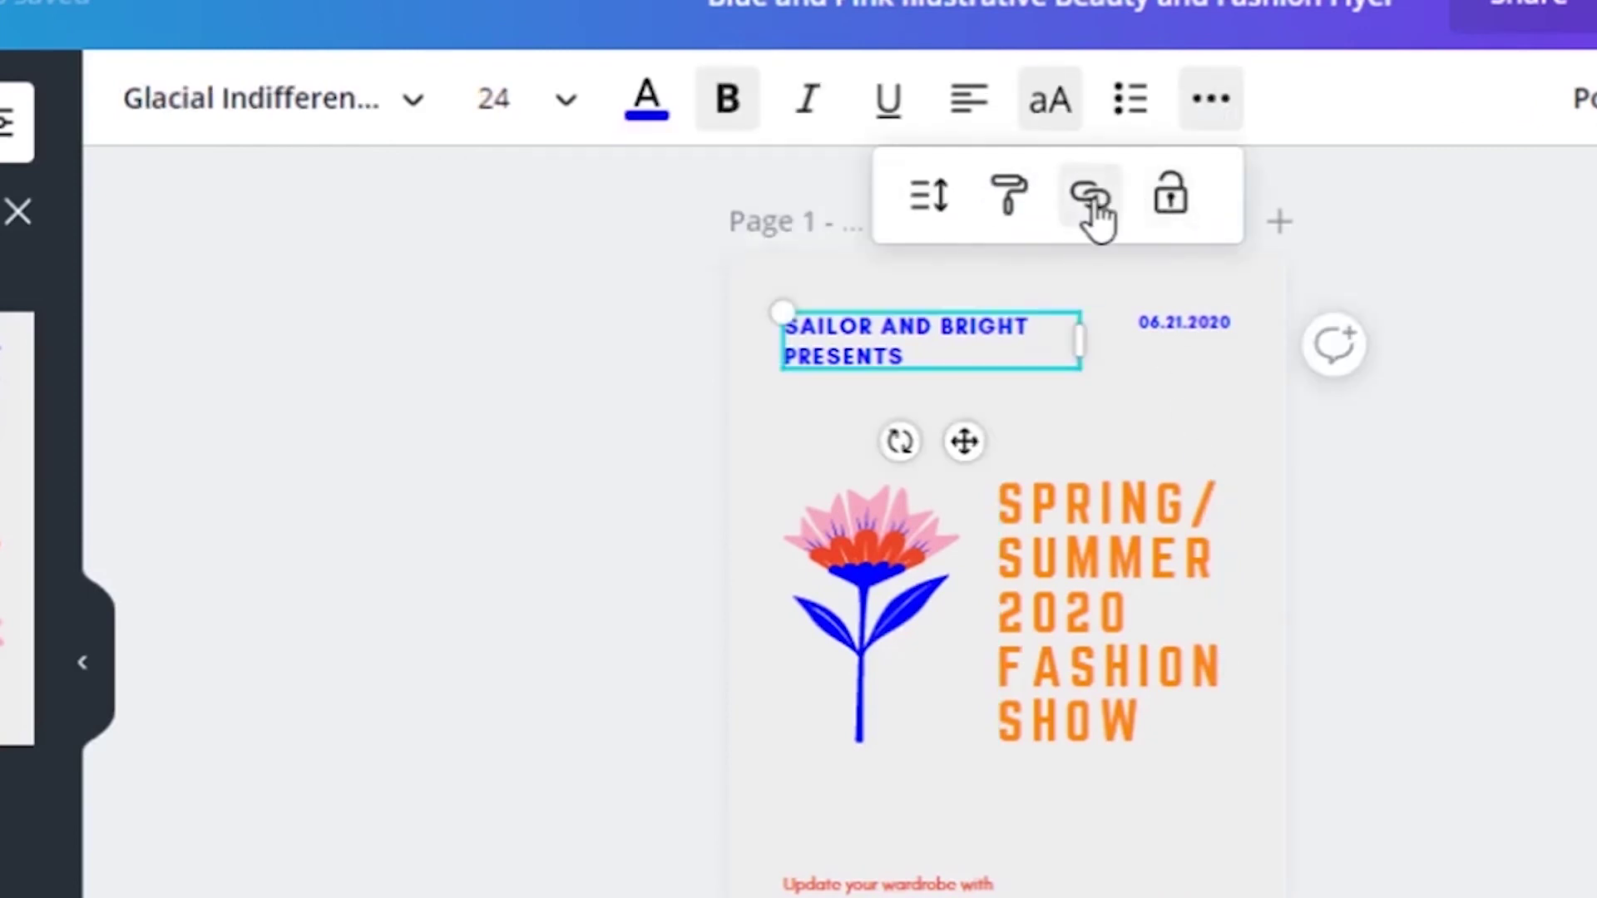
left_click(1091, 204)
right_click(628, 320)
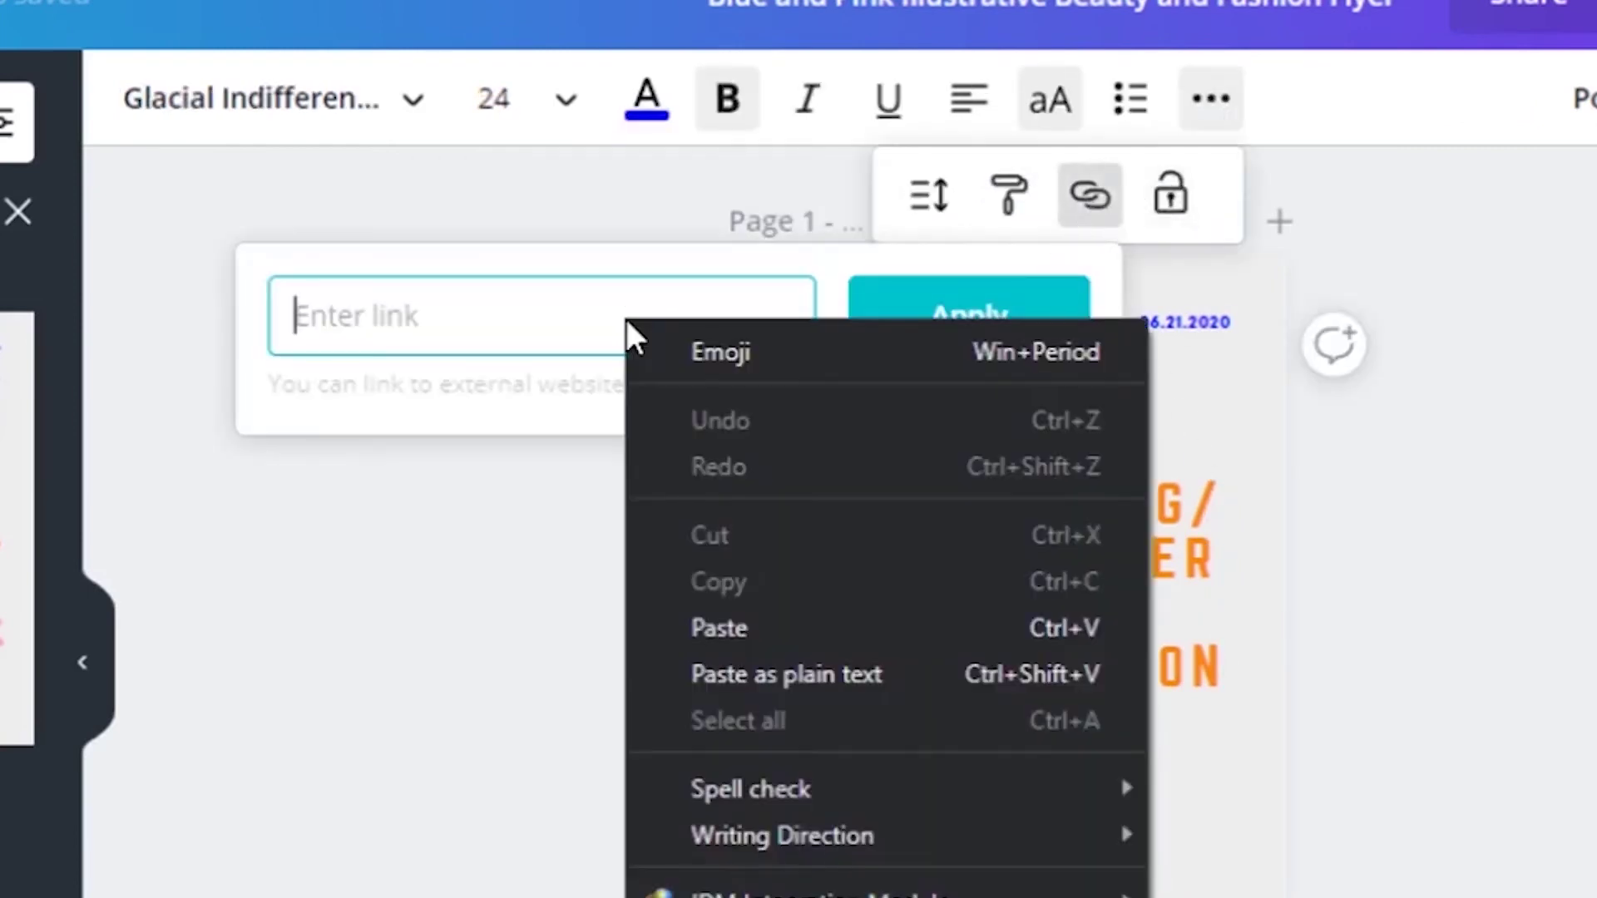
left_click(535, 326)
type("mugabiimran.com")
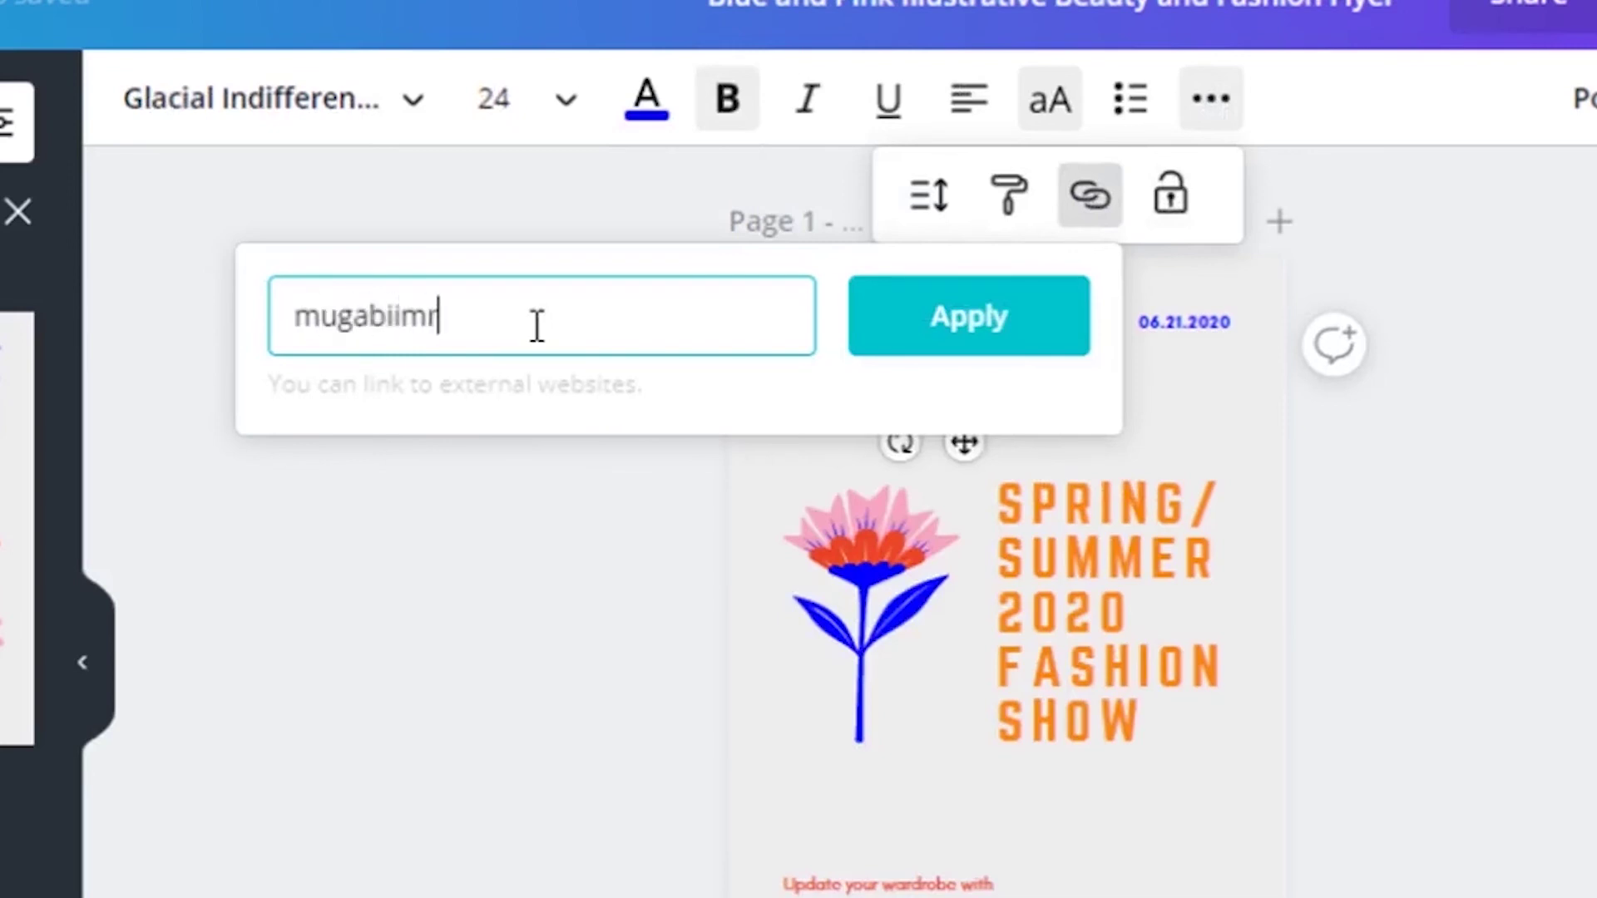
left_click(995, 343)
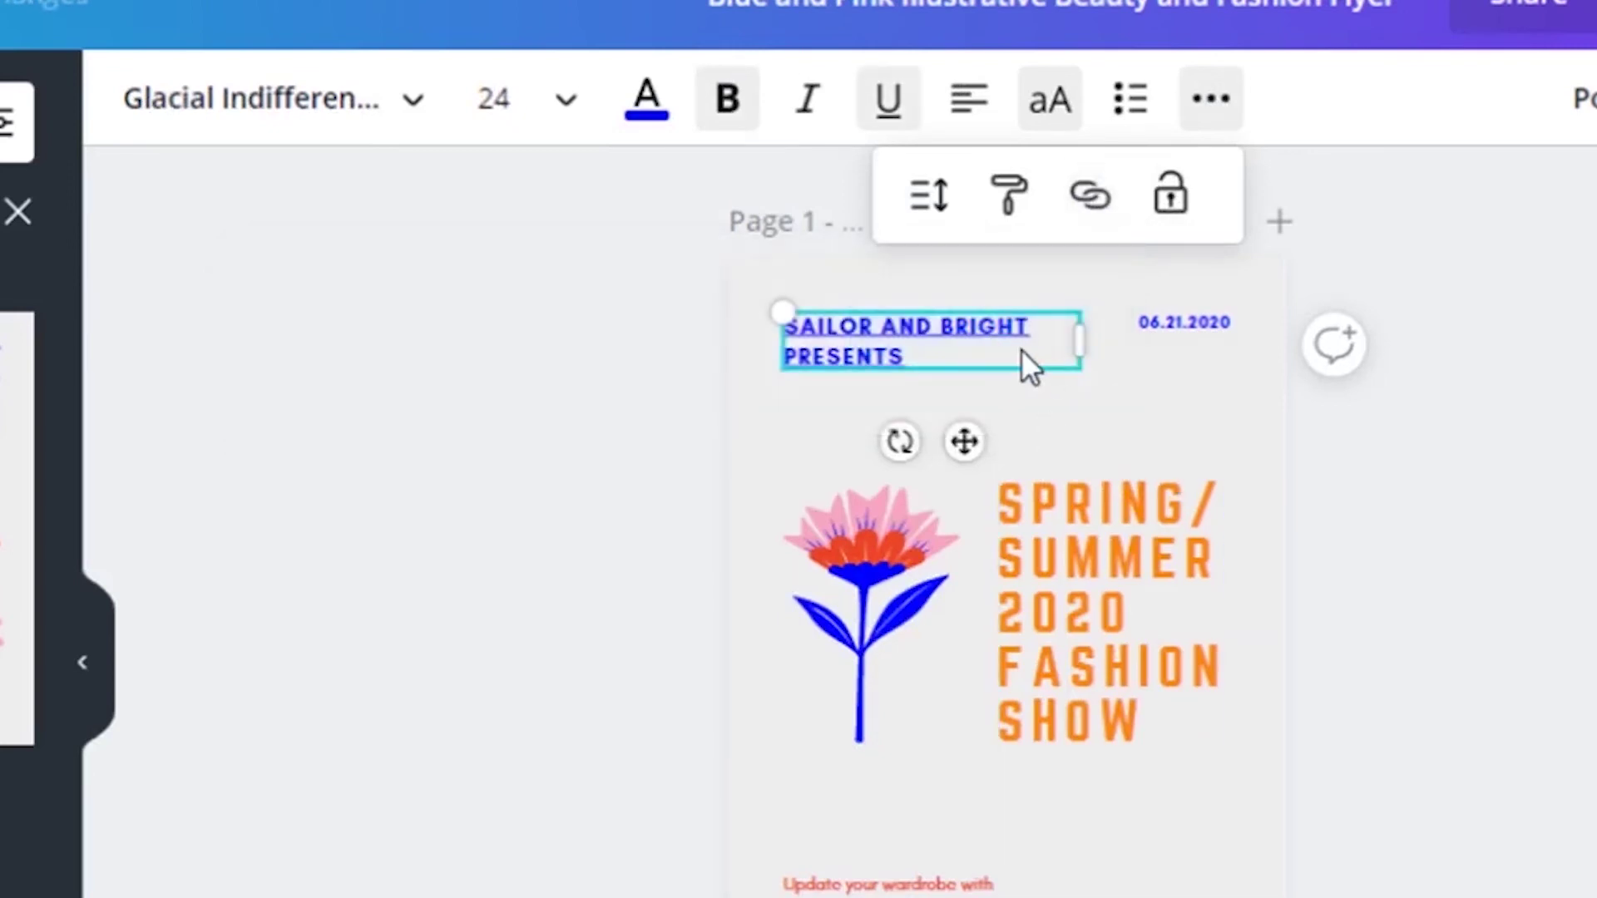
Step: Lock the SAILOR AND BRIGHT PRESENTS line, then deselect and reselect it to confirm the lock
left_click(1170, 198)
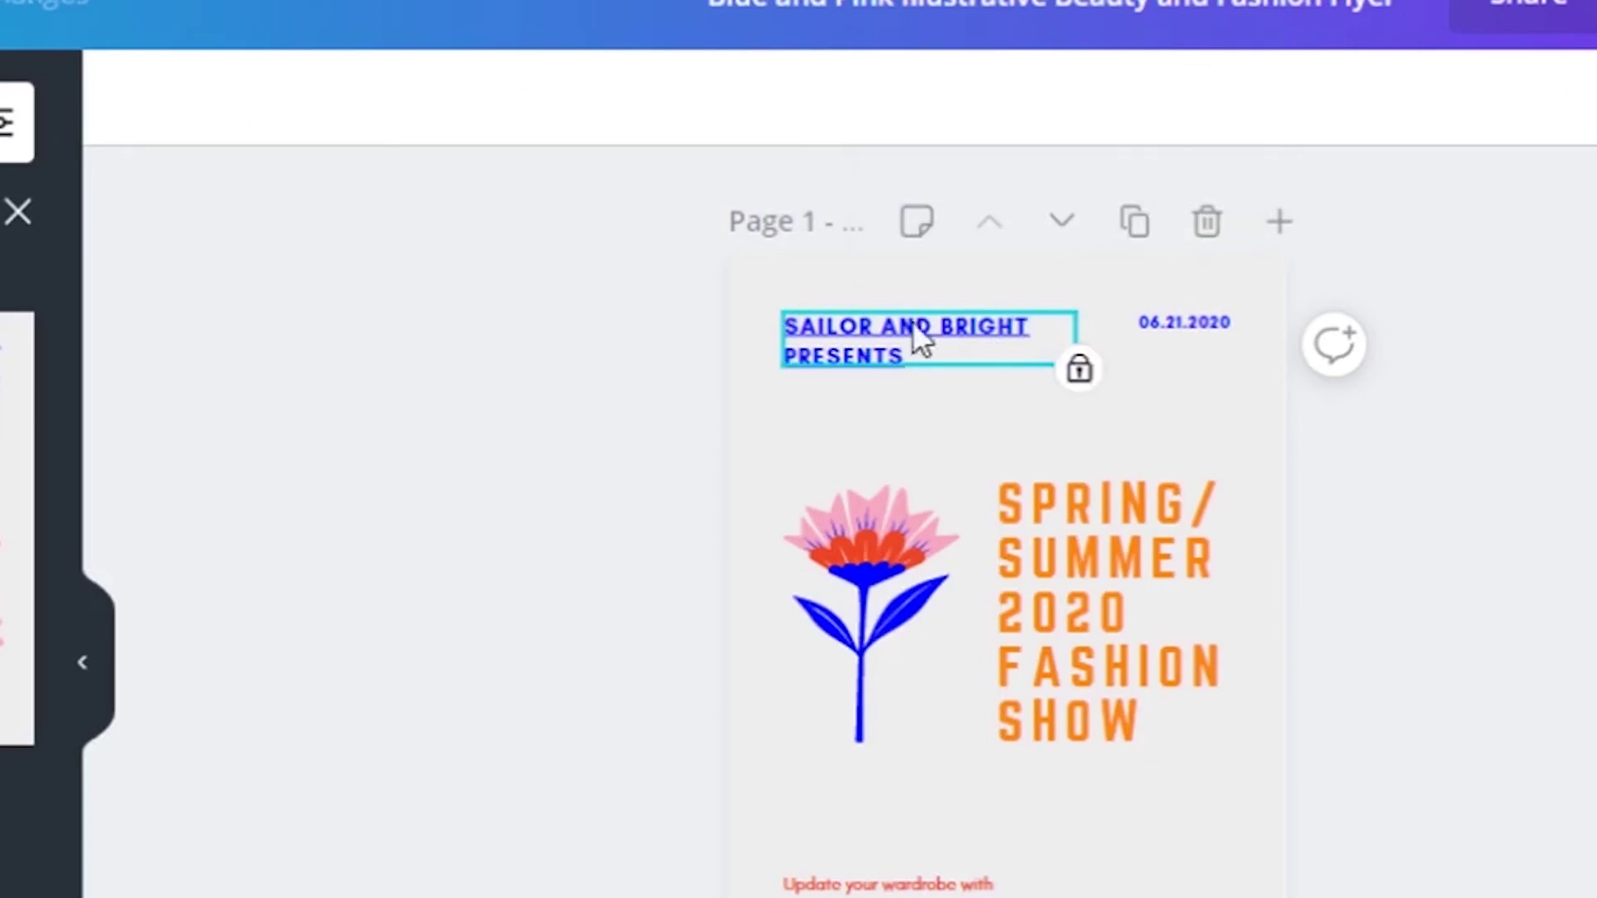
left_click_drag(856, 315, 955, 392)
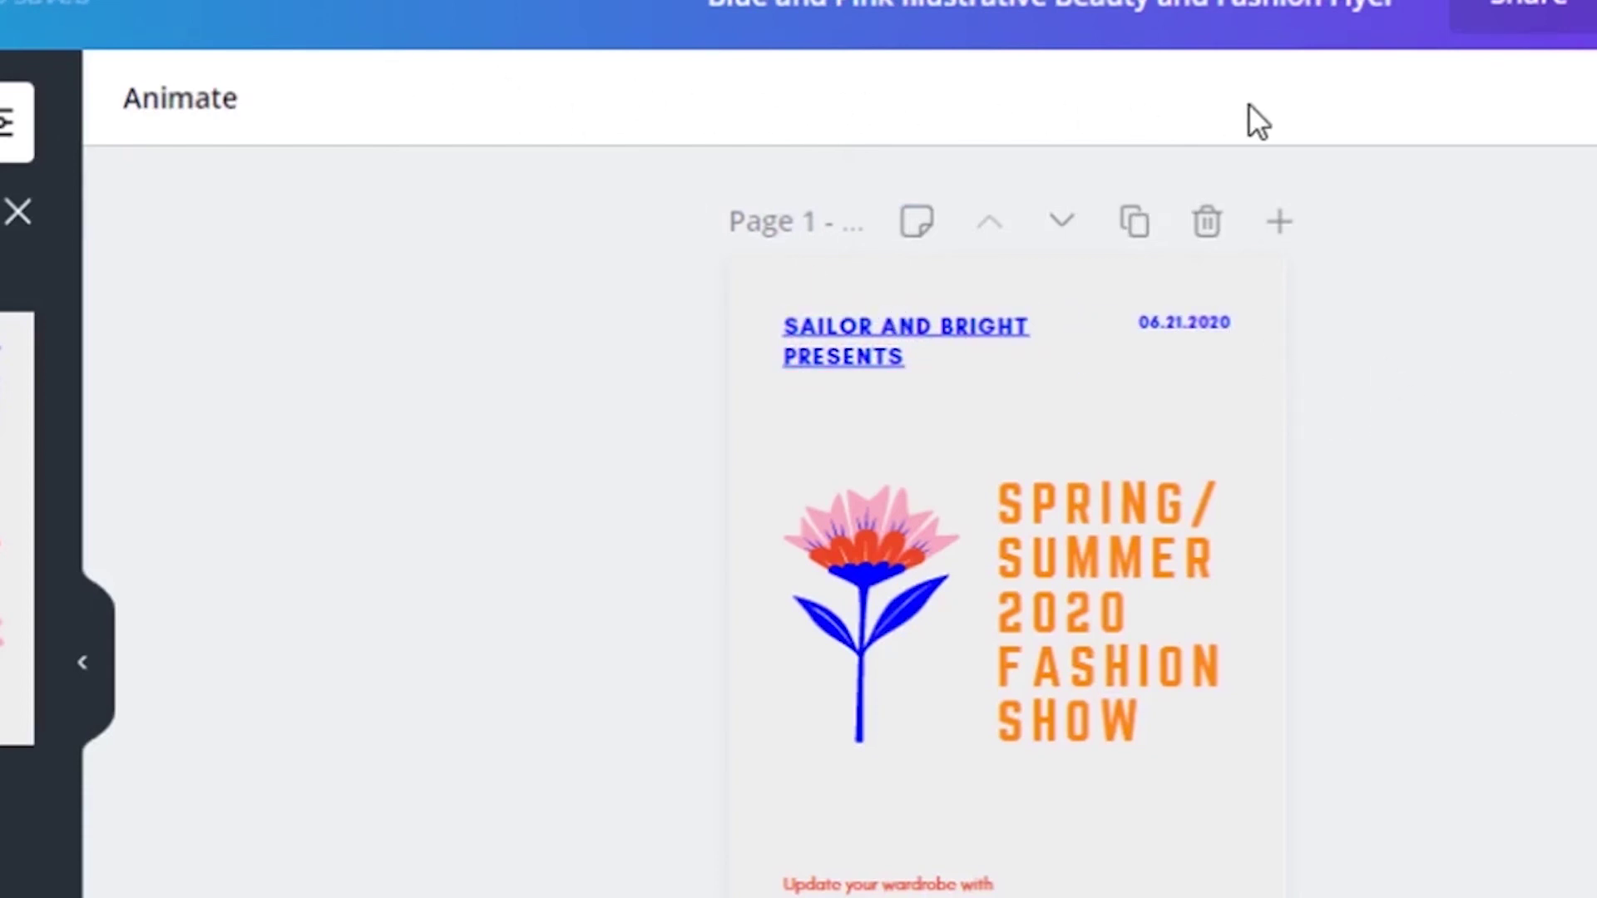
left_click(1181, 317)
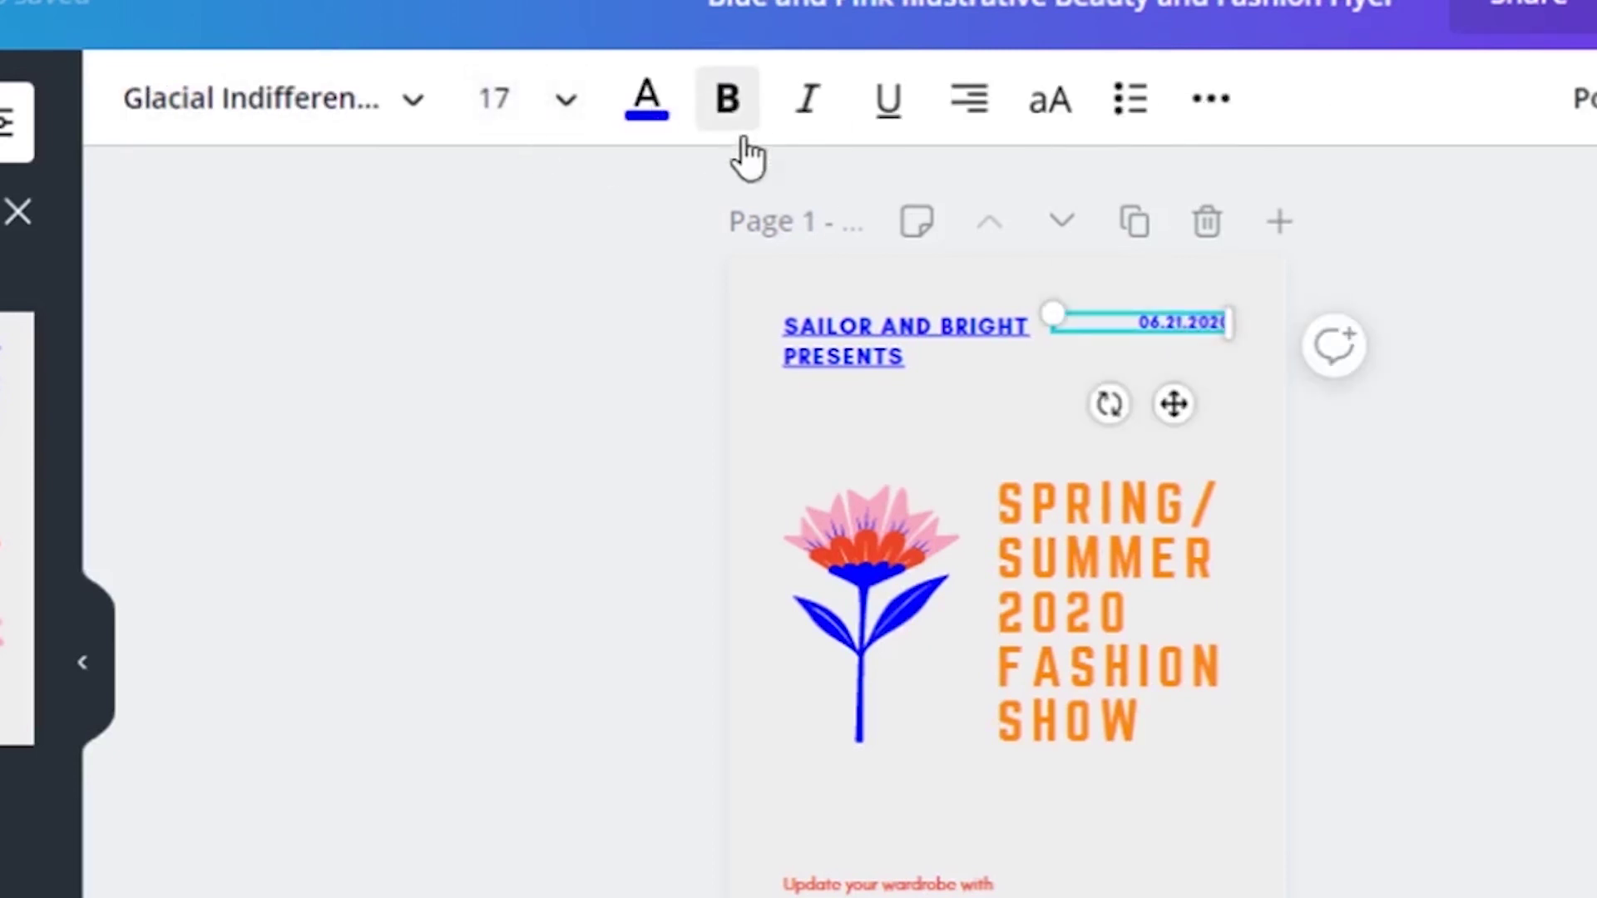
left_click(886, 335)
left_click(589, 359)
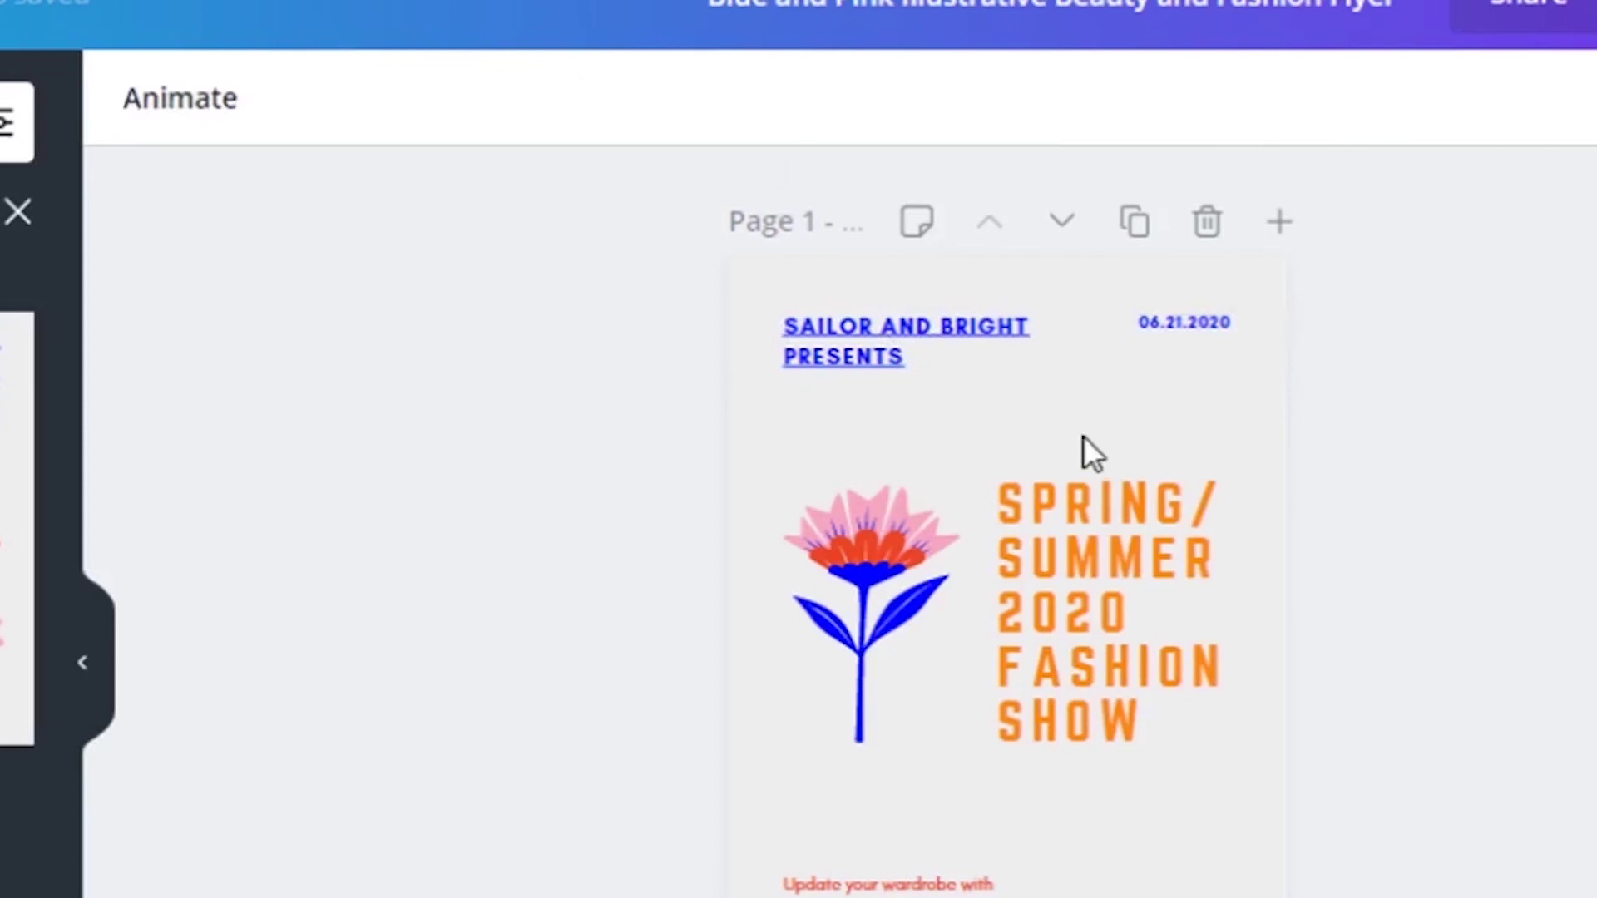
left_click(861, 333)
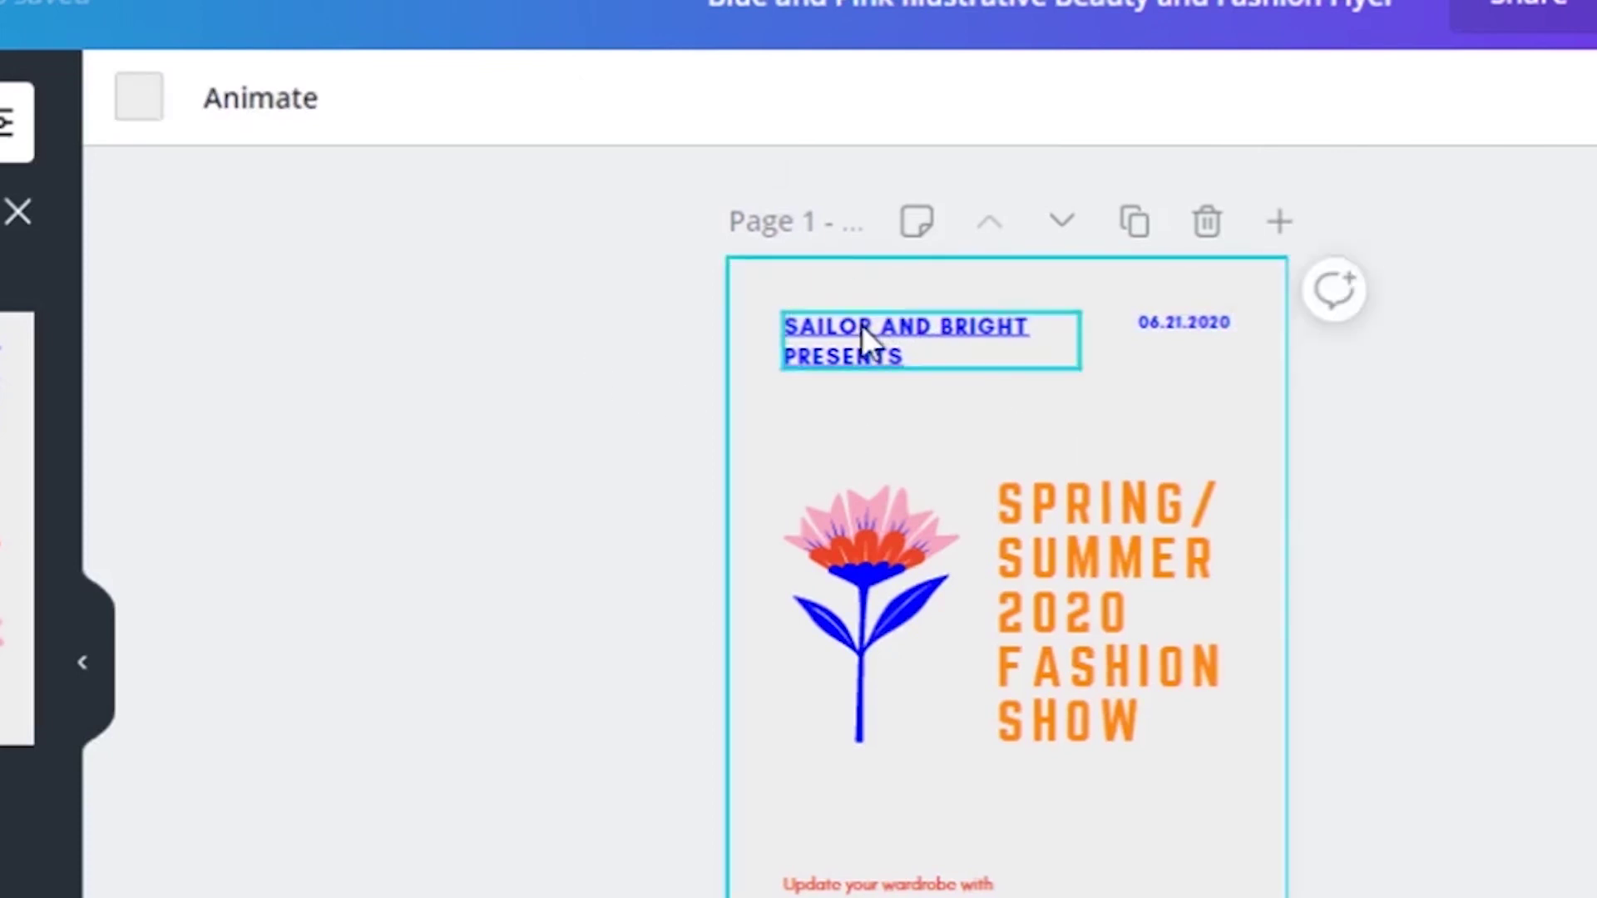
left_click(1581, 434)
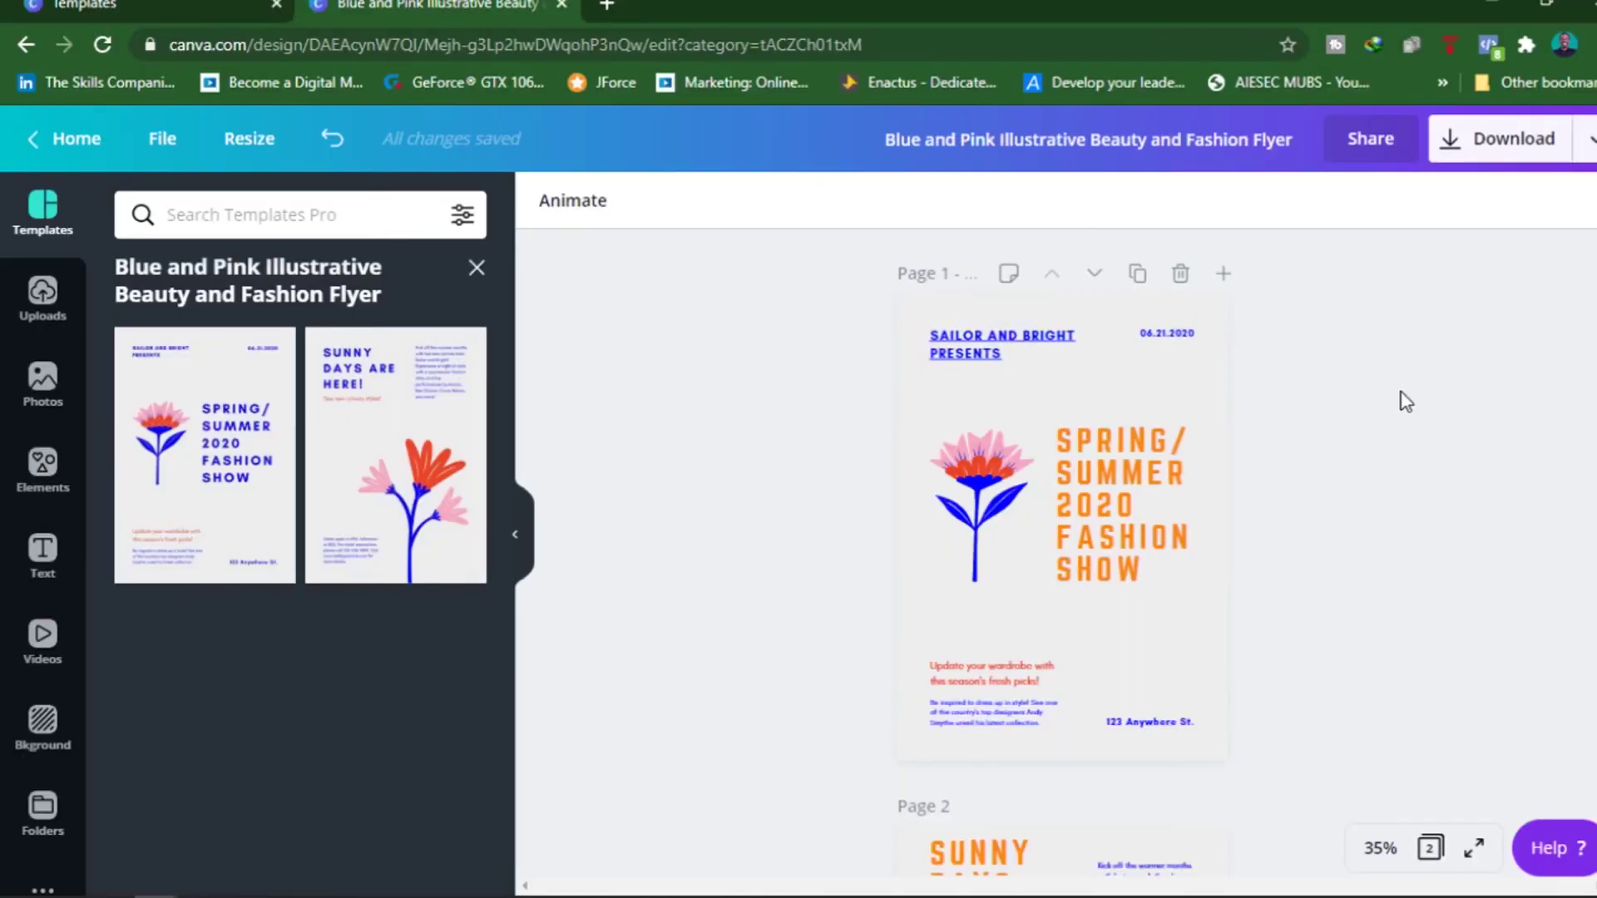
scroll(1401, 404, "down", 4)
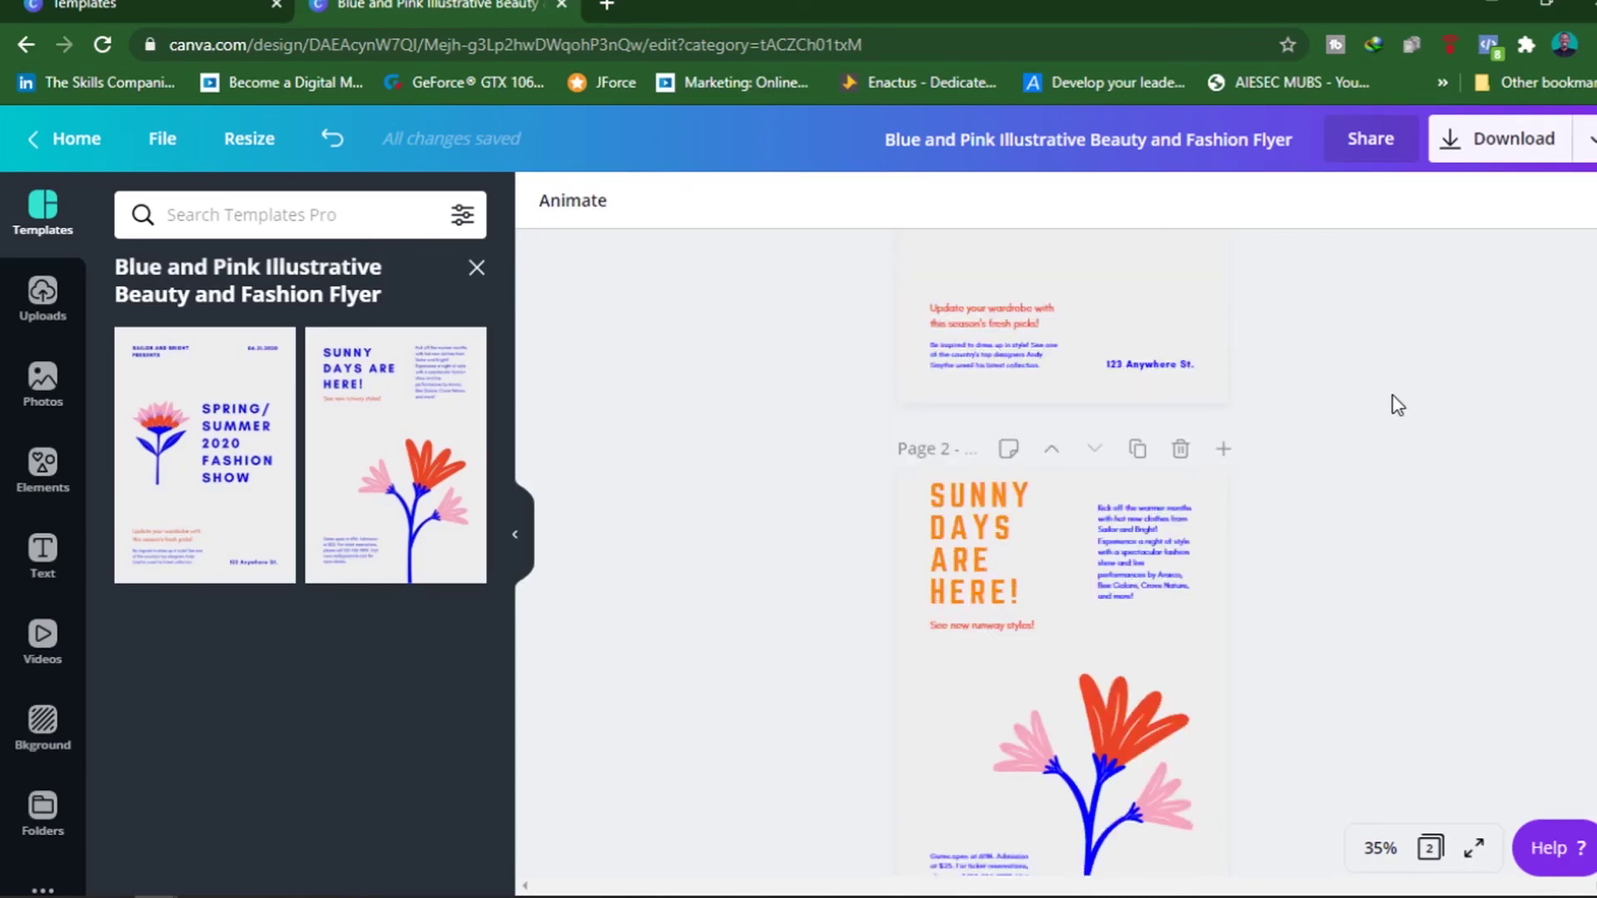
scroll(1398, 405, "up", 4)
scroll(1397, 405, "down", 6)
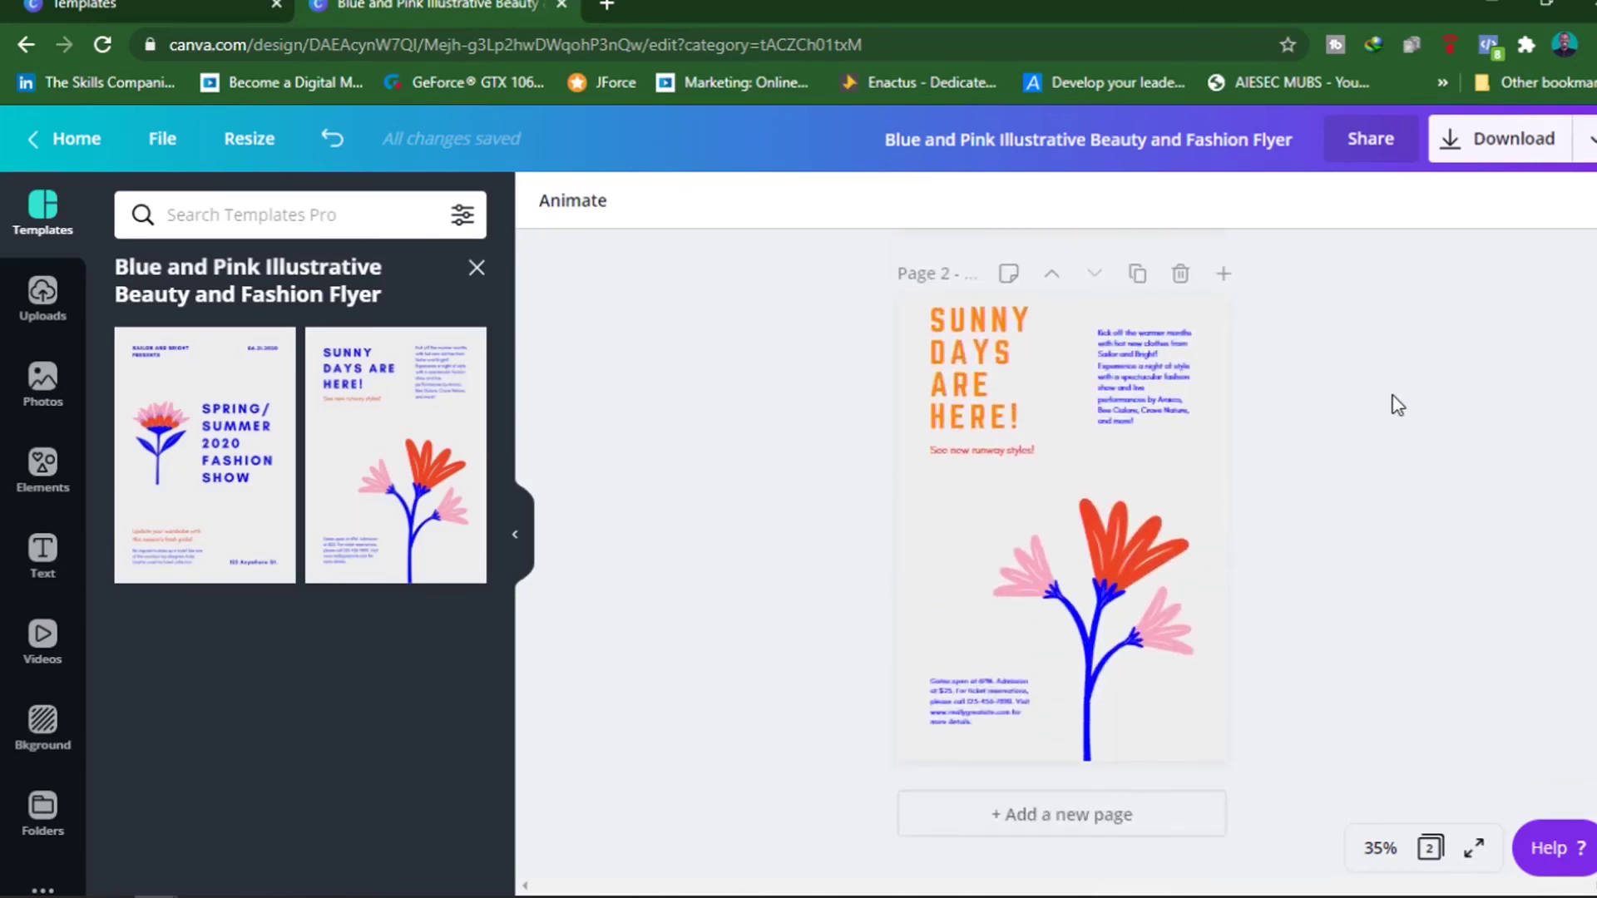
scroll(1398, 405, "up", 6)
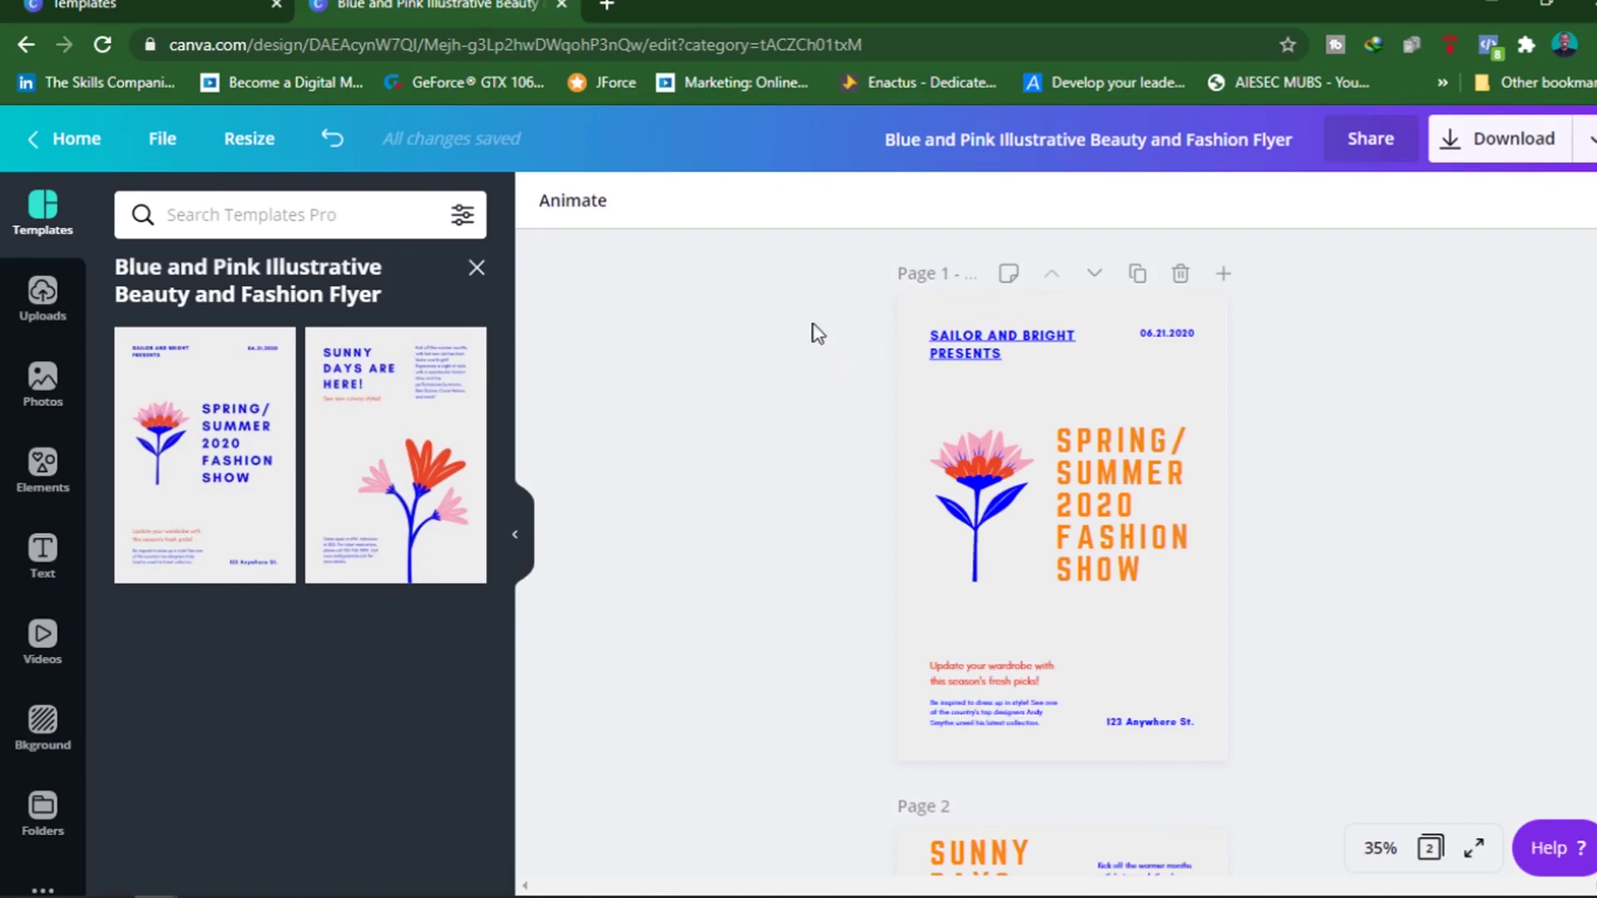
Step: Close the edited two-page flyer and dismiss the template preview to reach the Flyers gallery
left_click(561, 4)
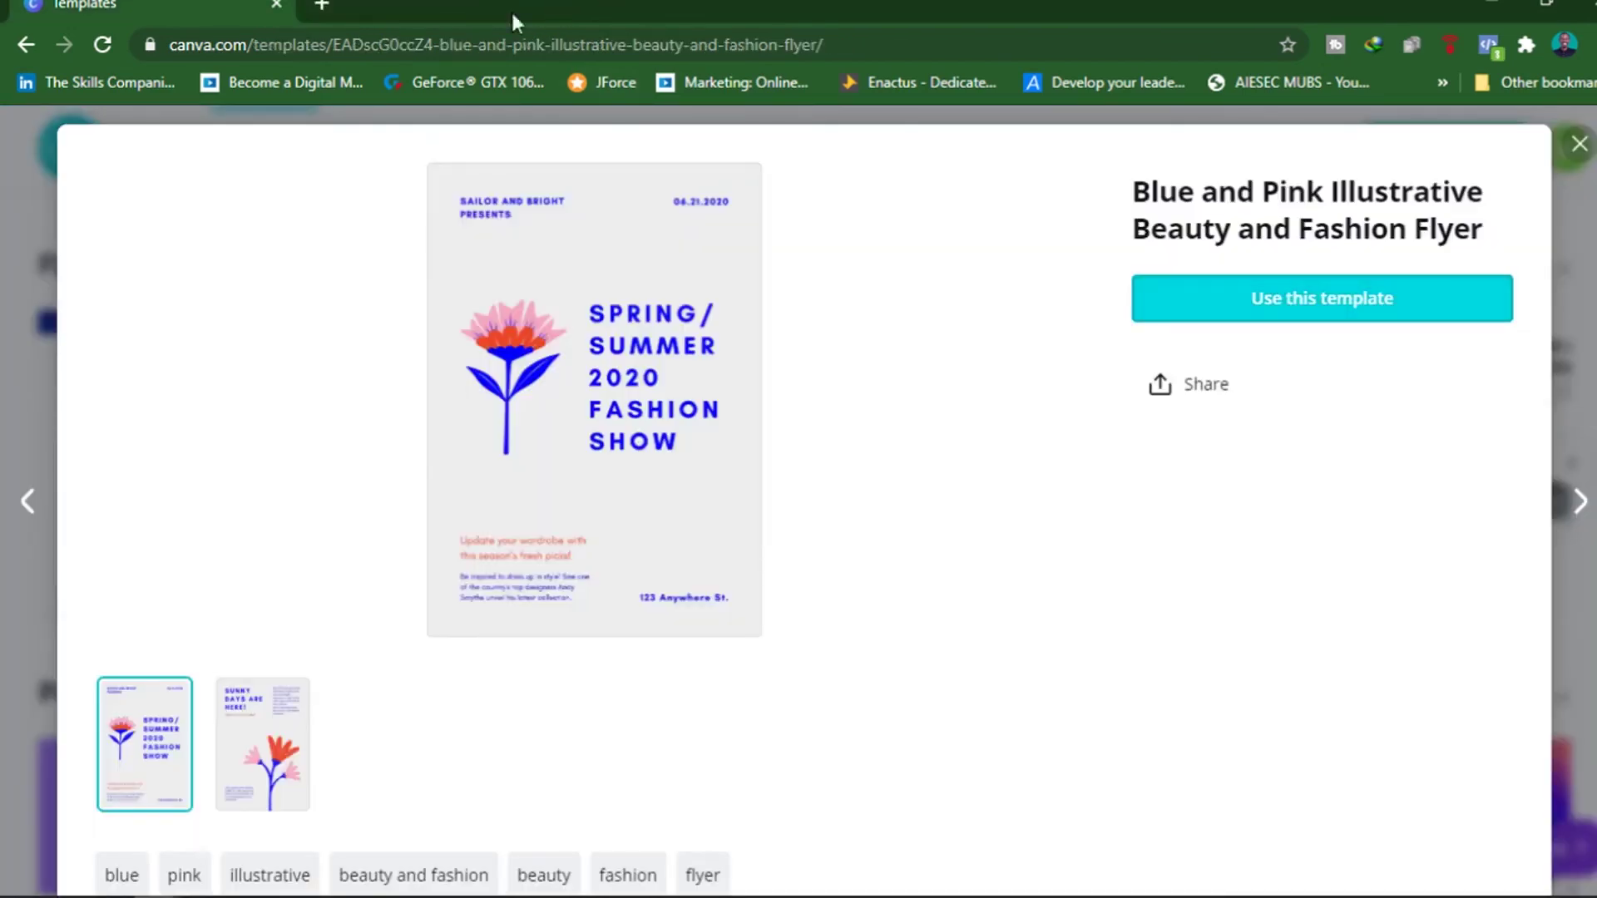
left_click(1579, 143)
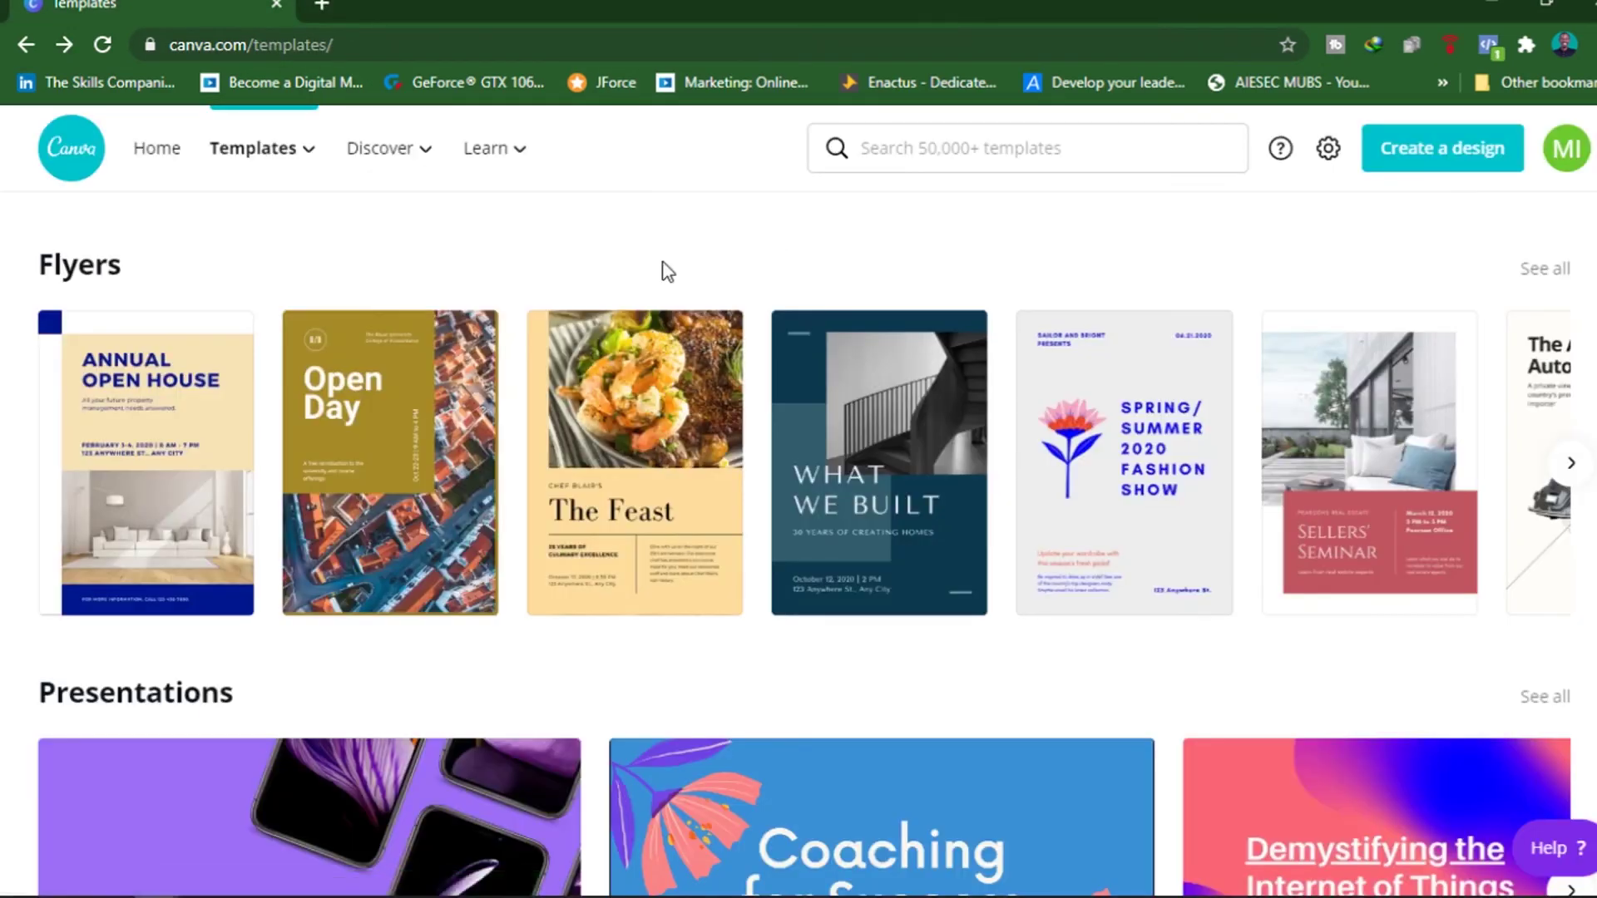